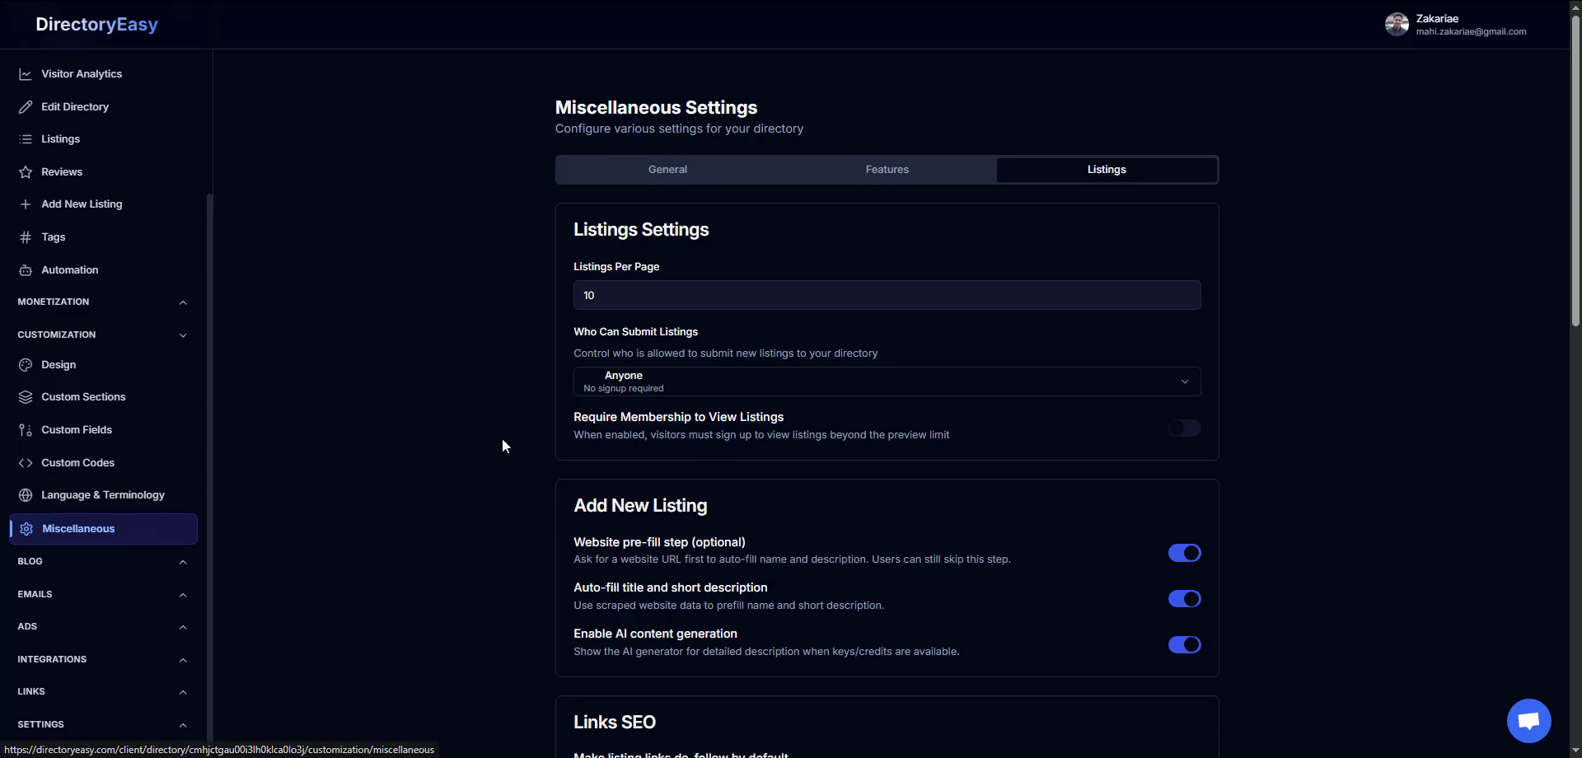
# - Review the listing settings, including the options for who can submit listings and the membership requirement for viewing them
pyautogui.scroll(-2, 711, 235)
pyautogui.scroll(2, 709, 255)
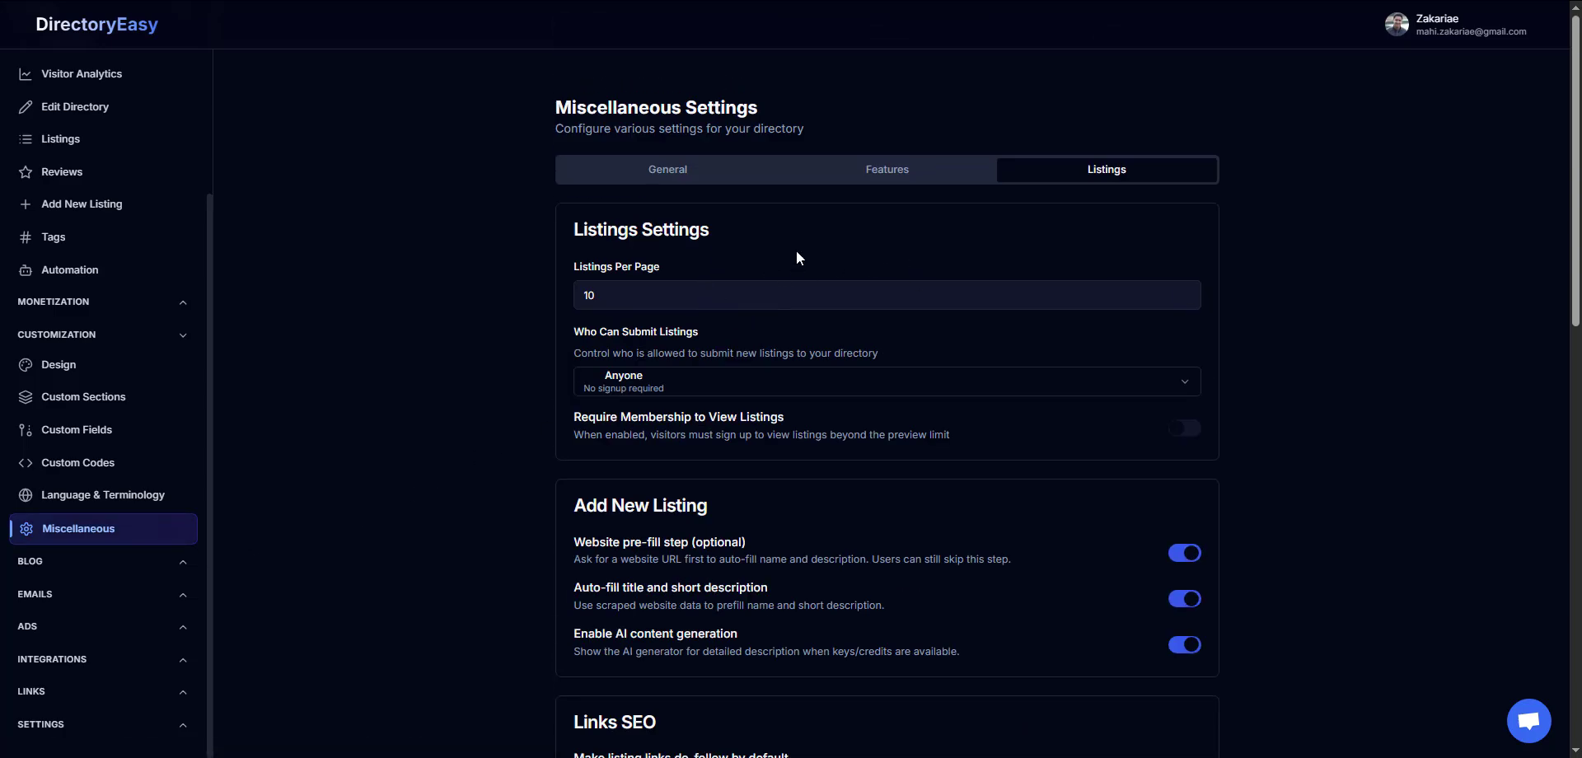
pyautogui.click(723, 384)
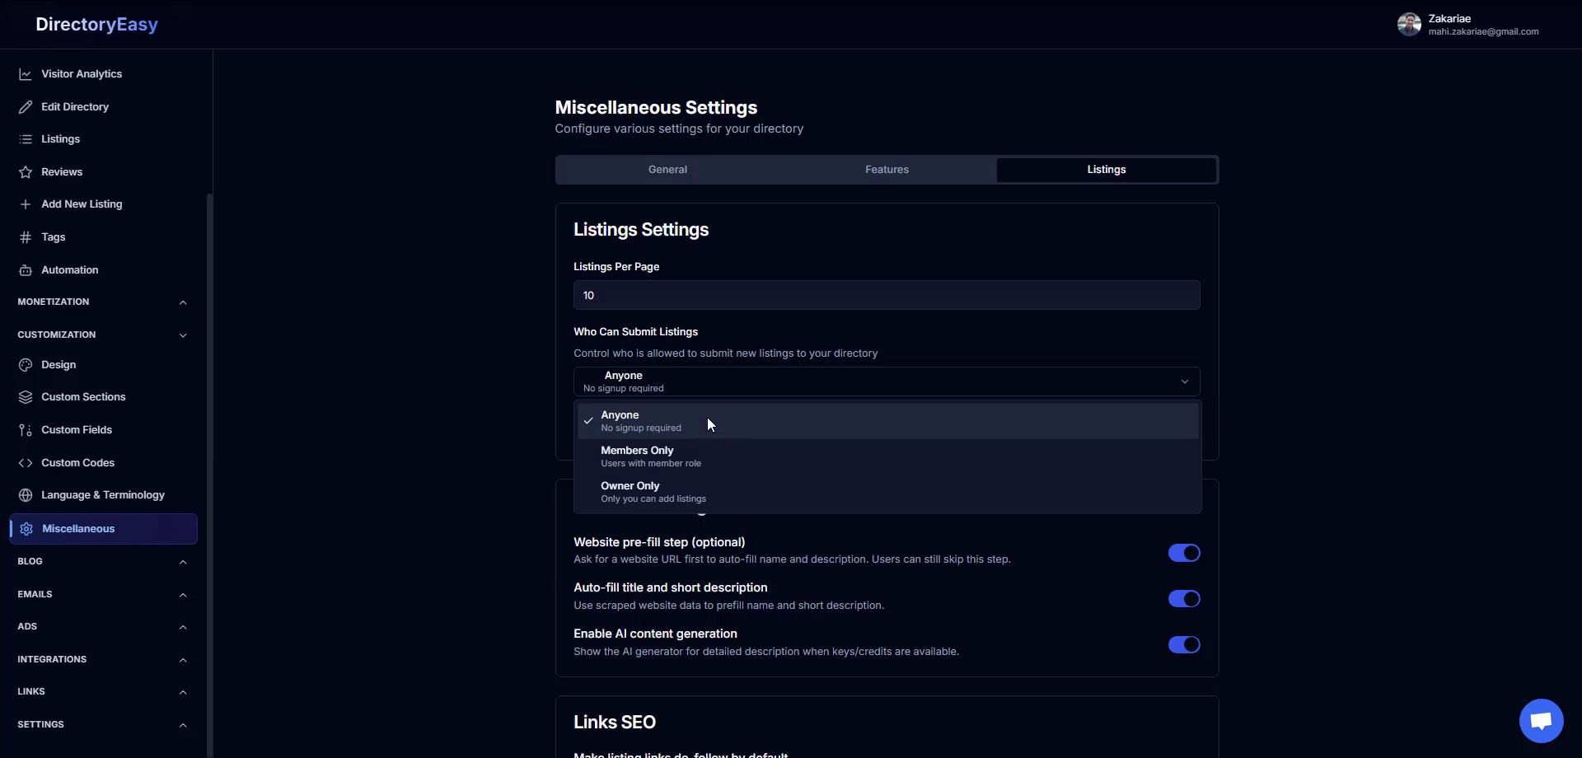
pyautogui.click(728, 376)
pyautogui.click(553, 380)
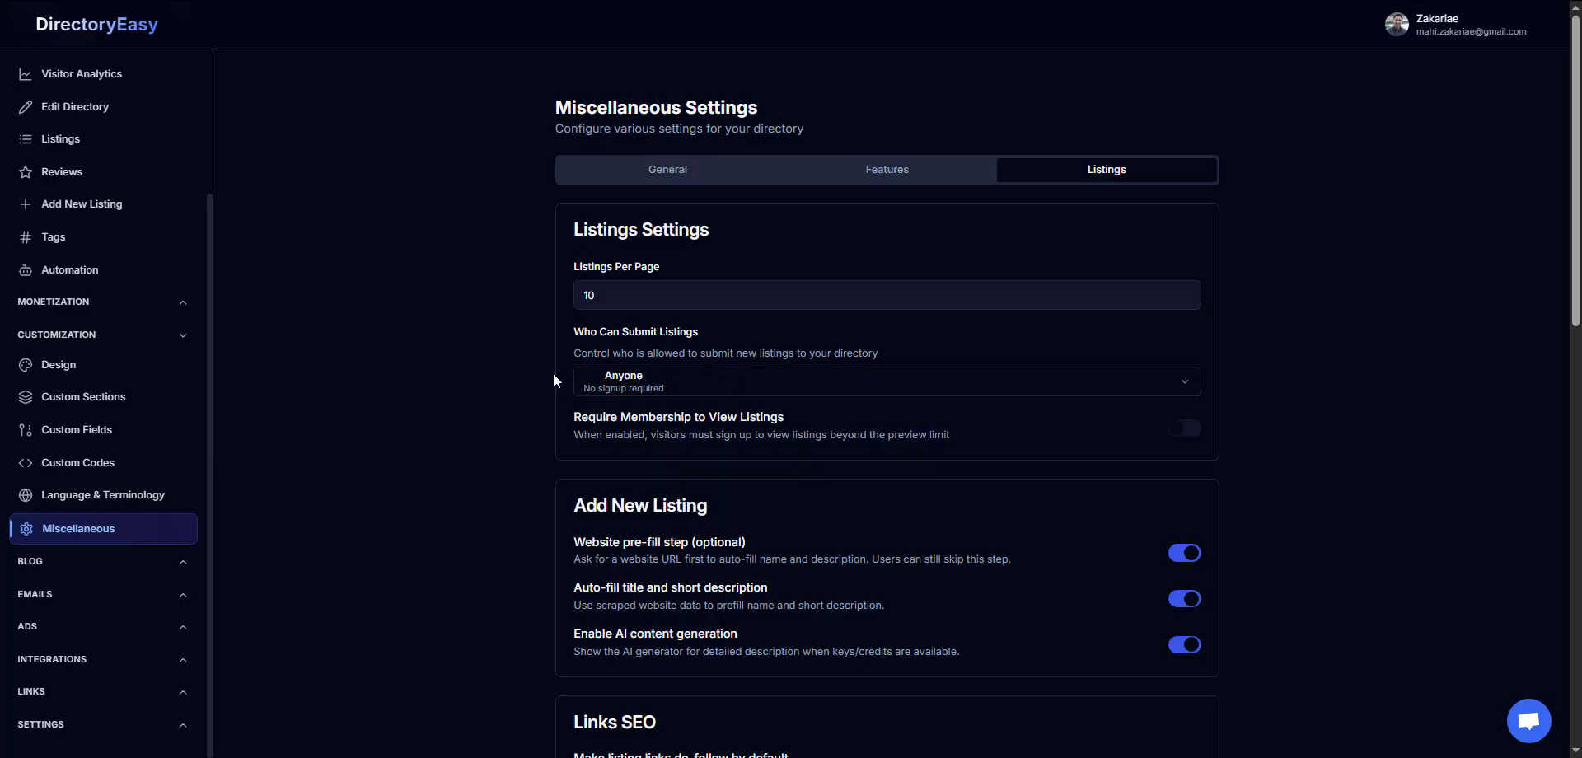
pyautogui.scroll(-2, 554, 375)
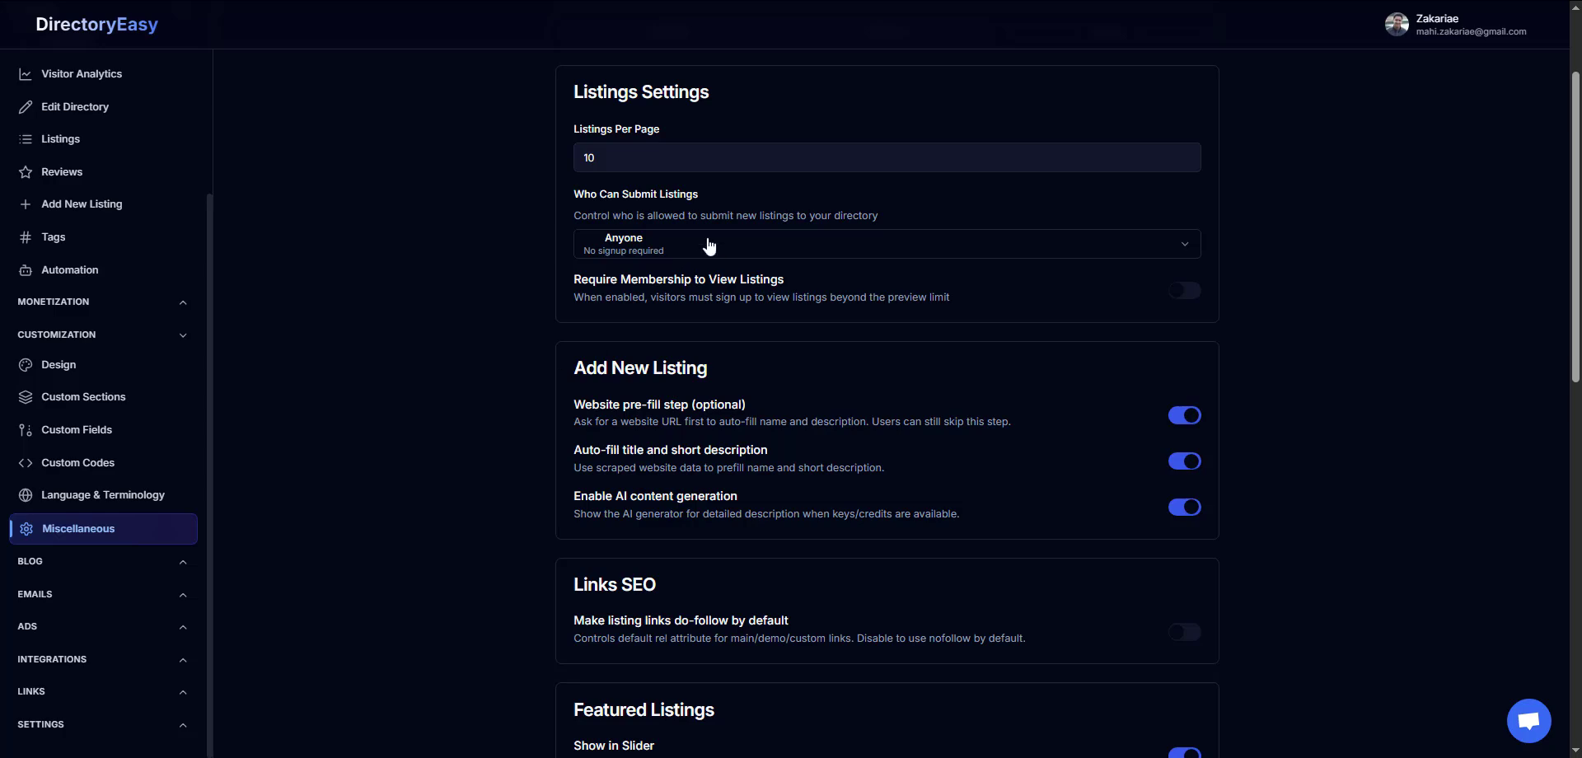
pyautogui.scroll(2, 709, 245)
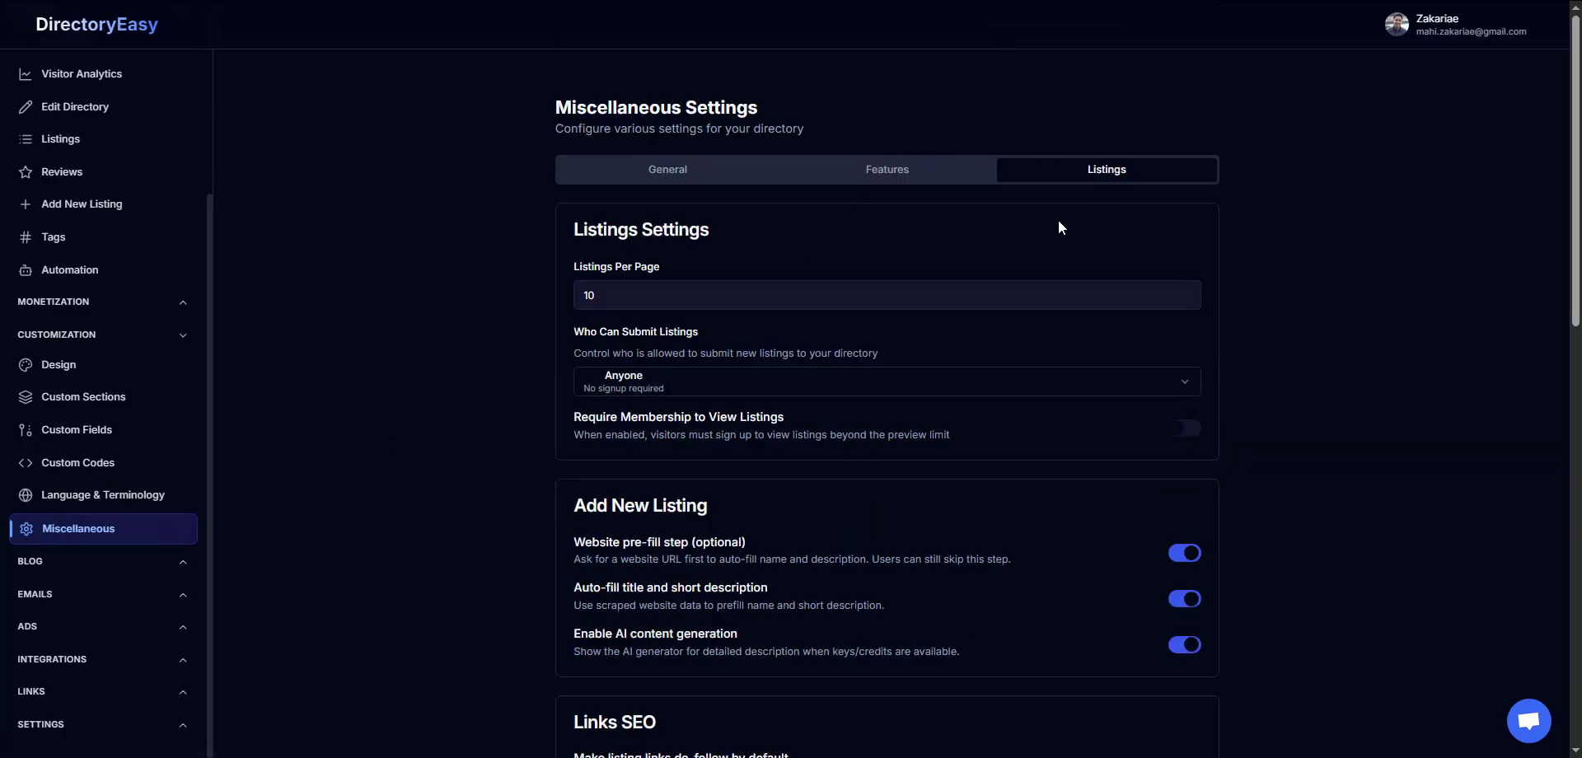
pyautogui.scroll(-2, 1061, 228)
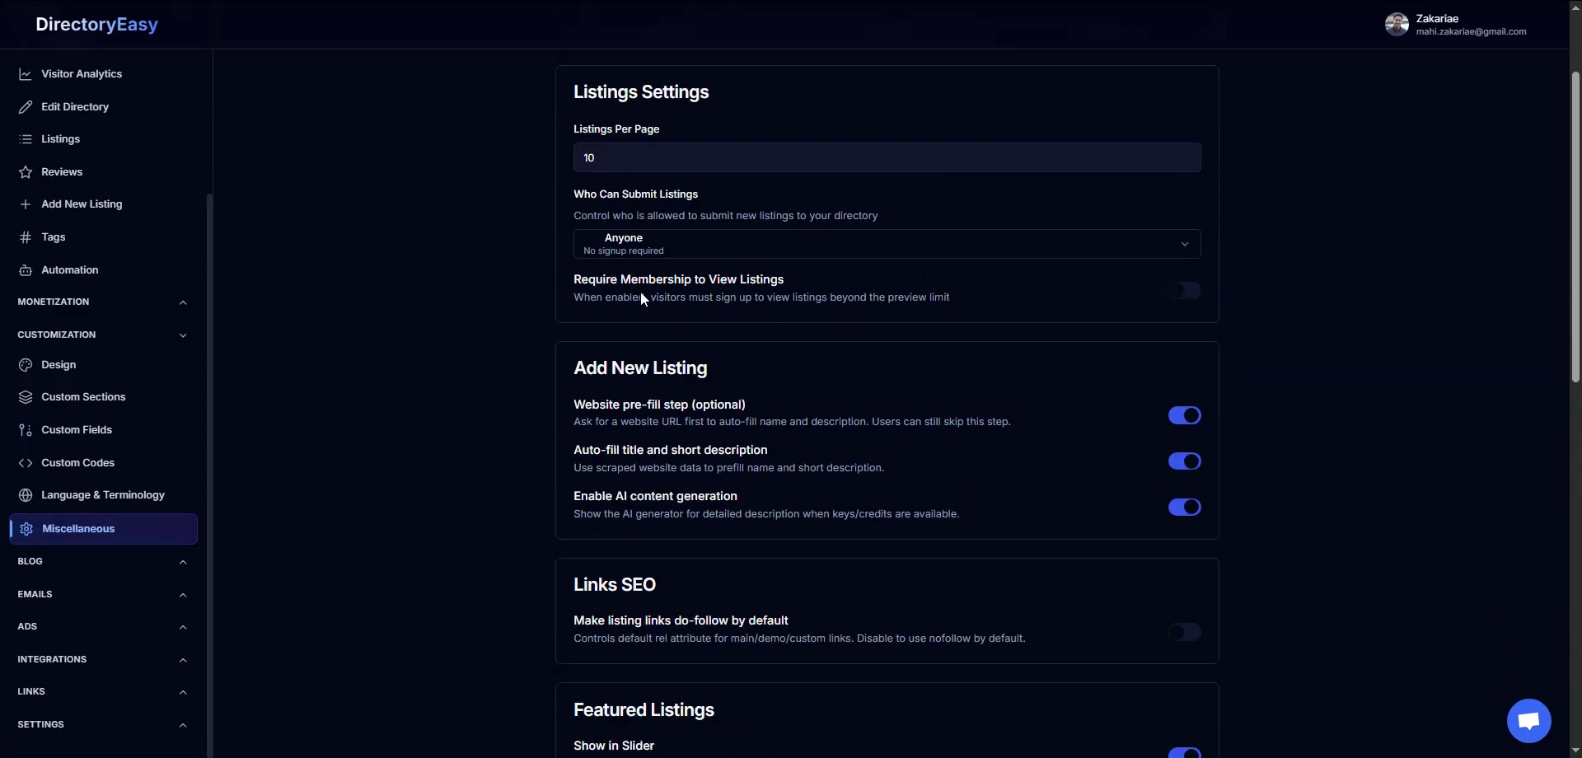
pyautogui.scroll(1, 643, 296)
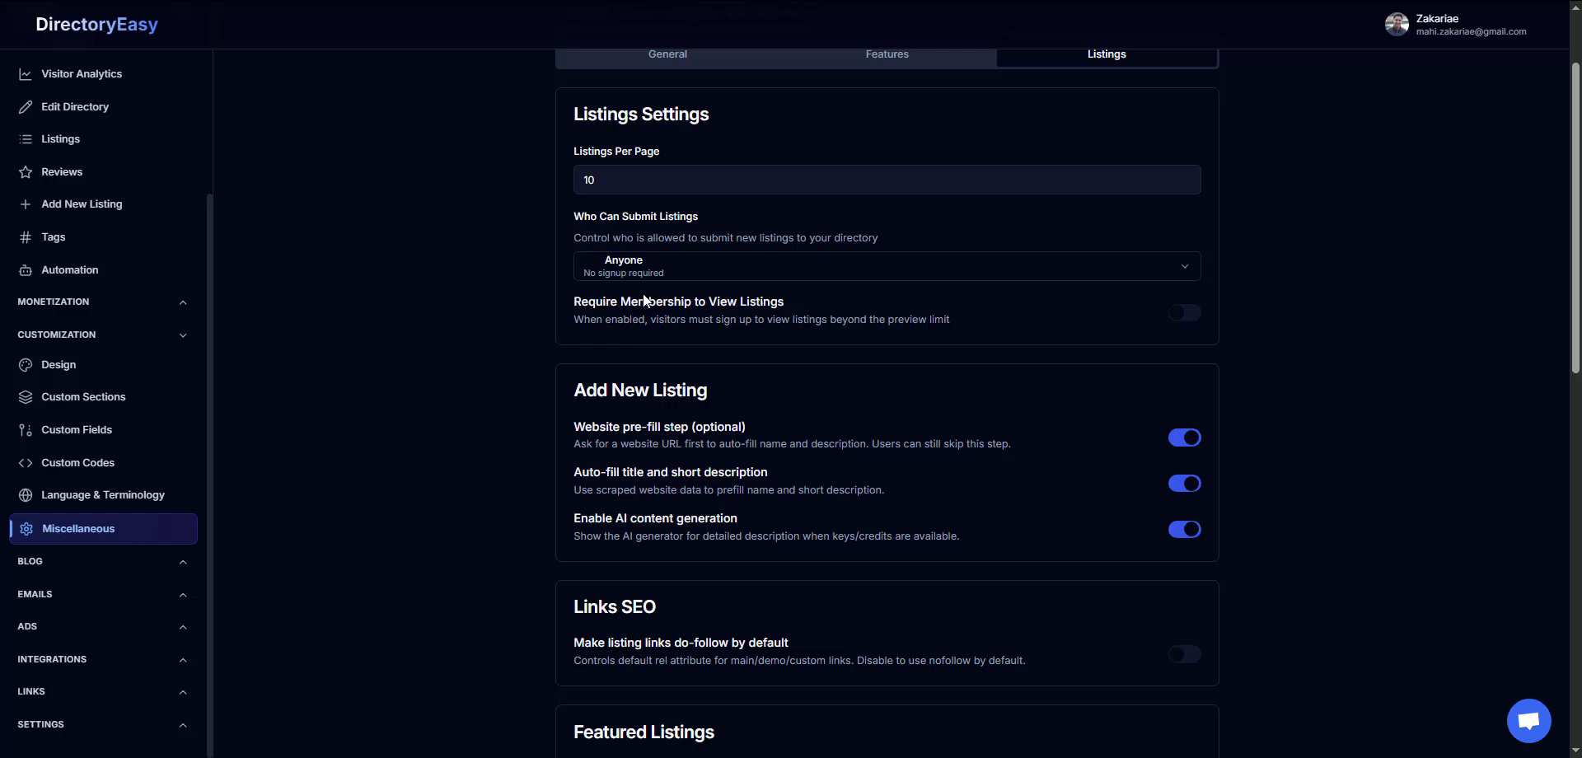
pyautogui.scroll(2, 642, 300)
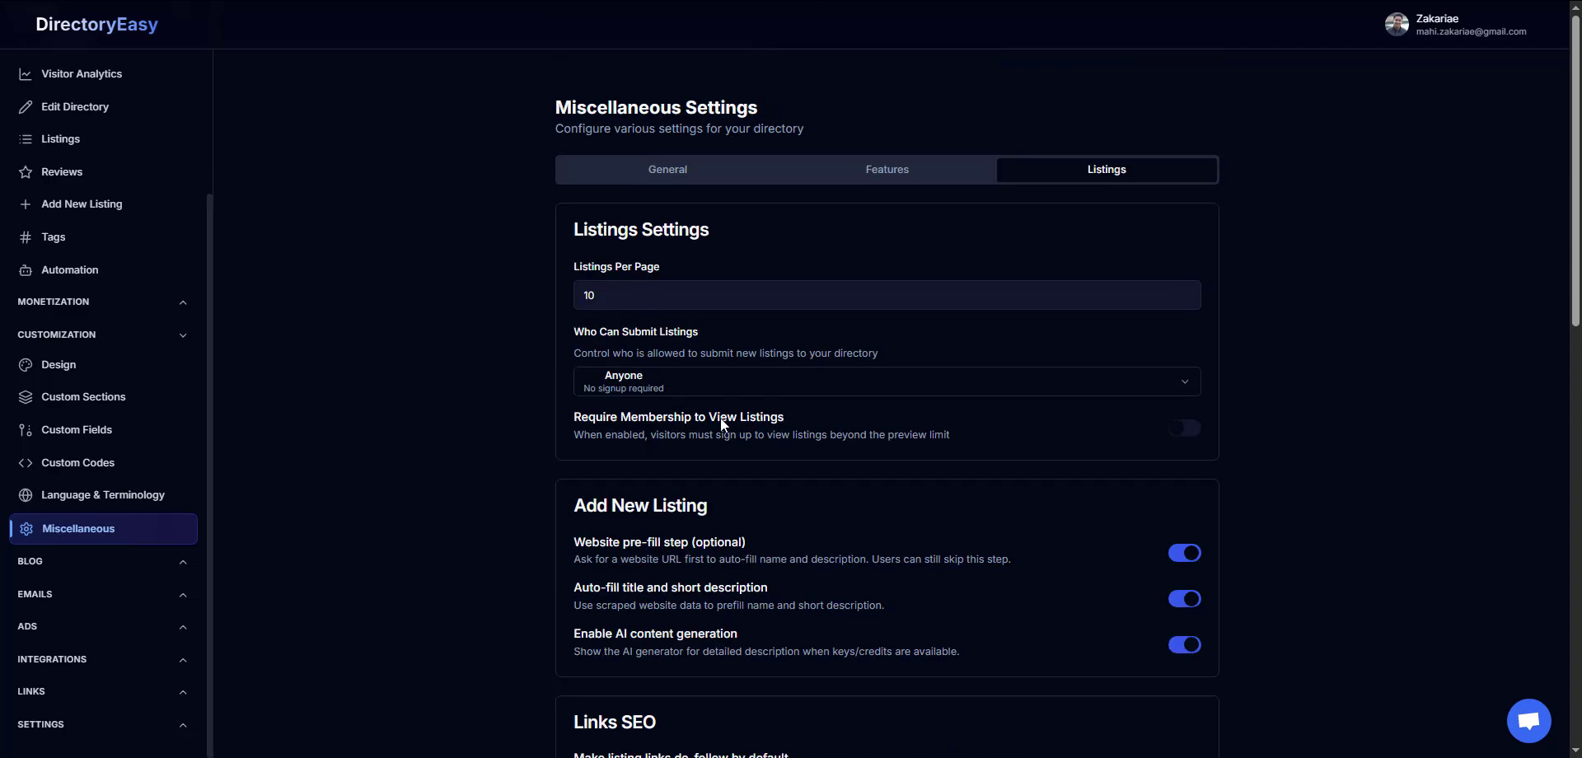
# - Require membership to view listings, set the public preview limit to 2, and save the settings
pyautogui.click(1185, 435)
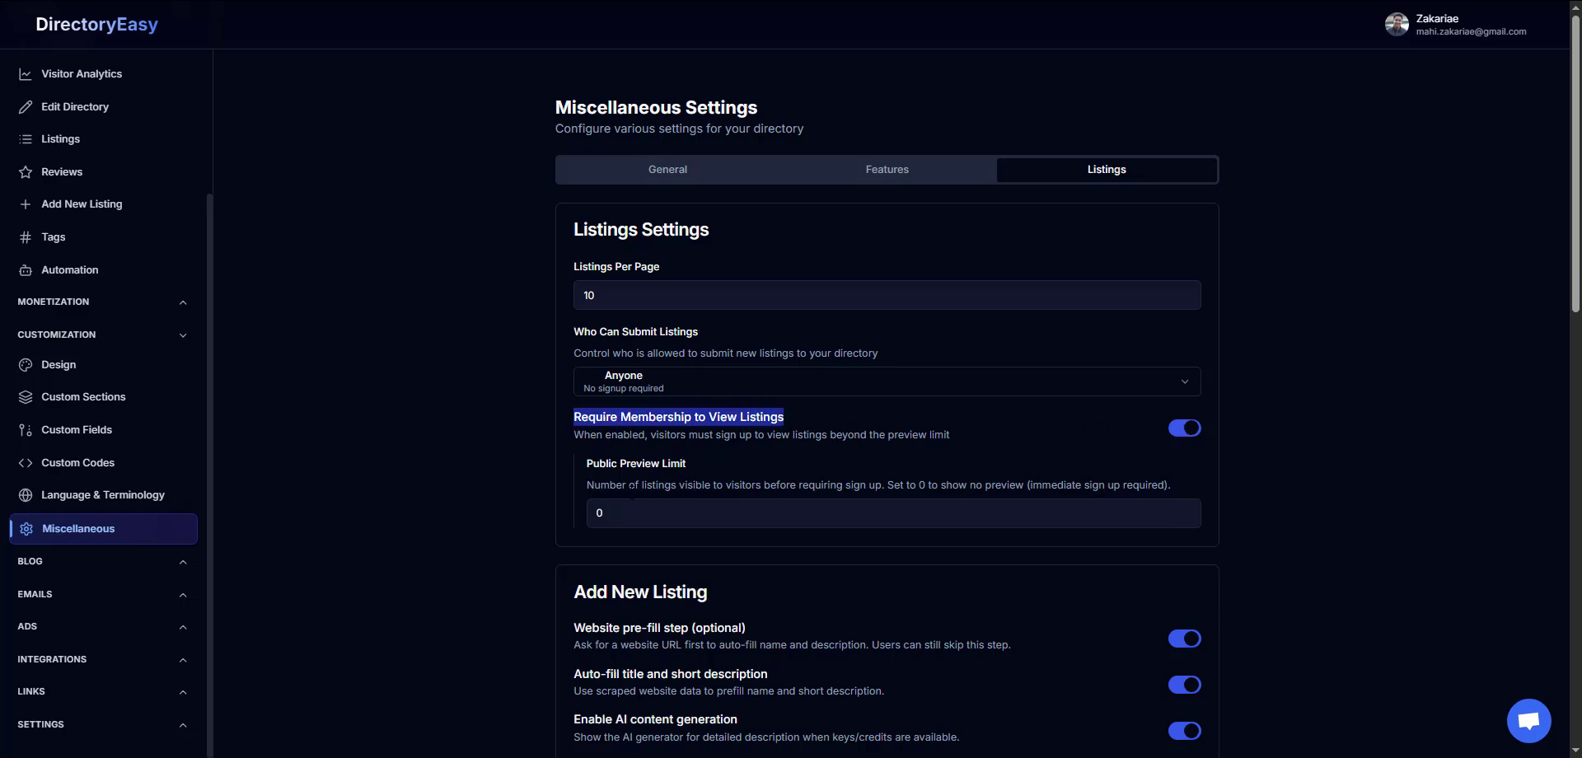
pyautogui.click(590, 514)
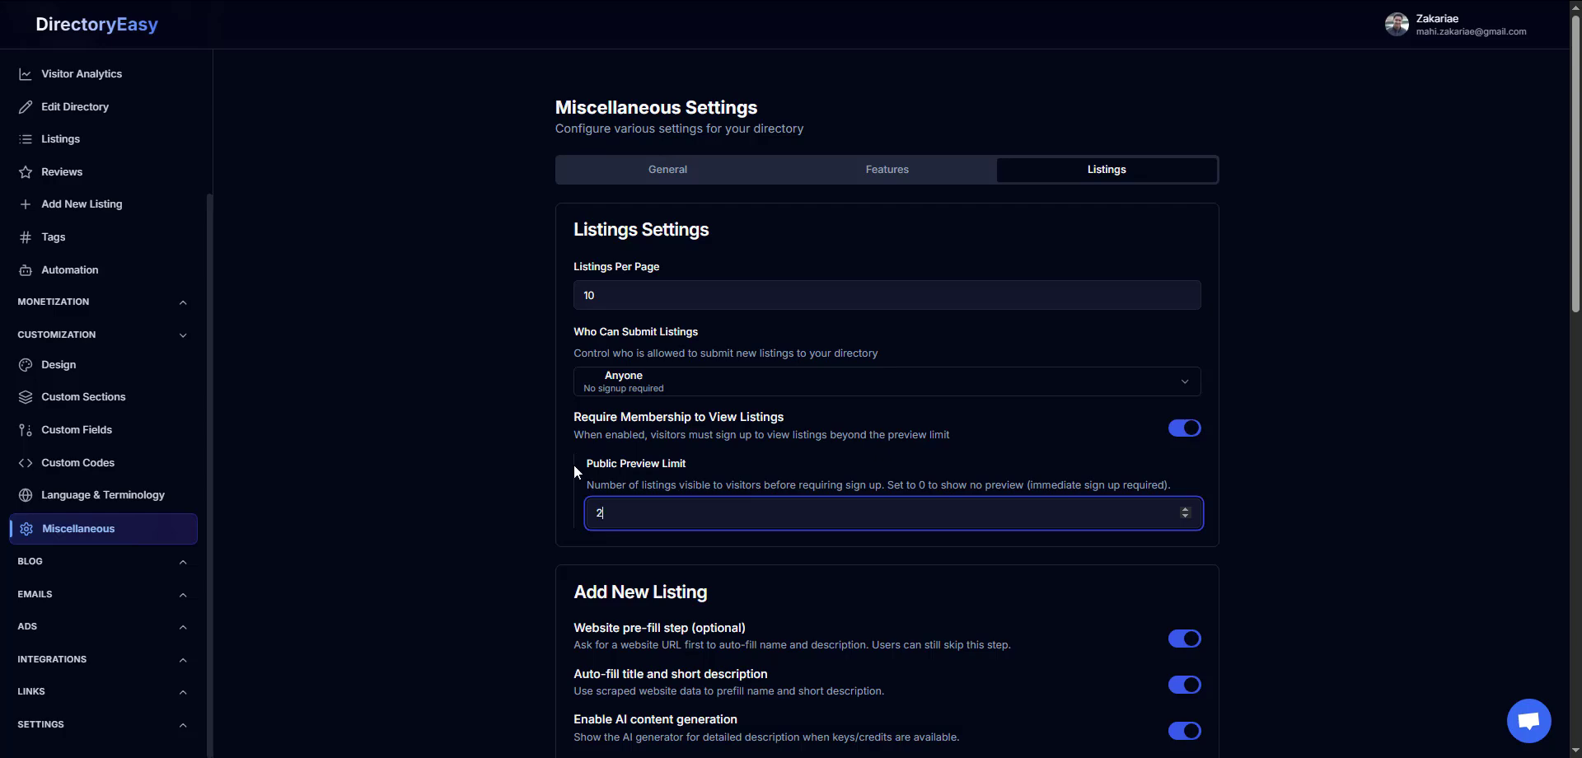
pyautogui.scroll(-13, 1233, 496)
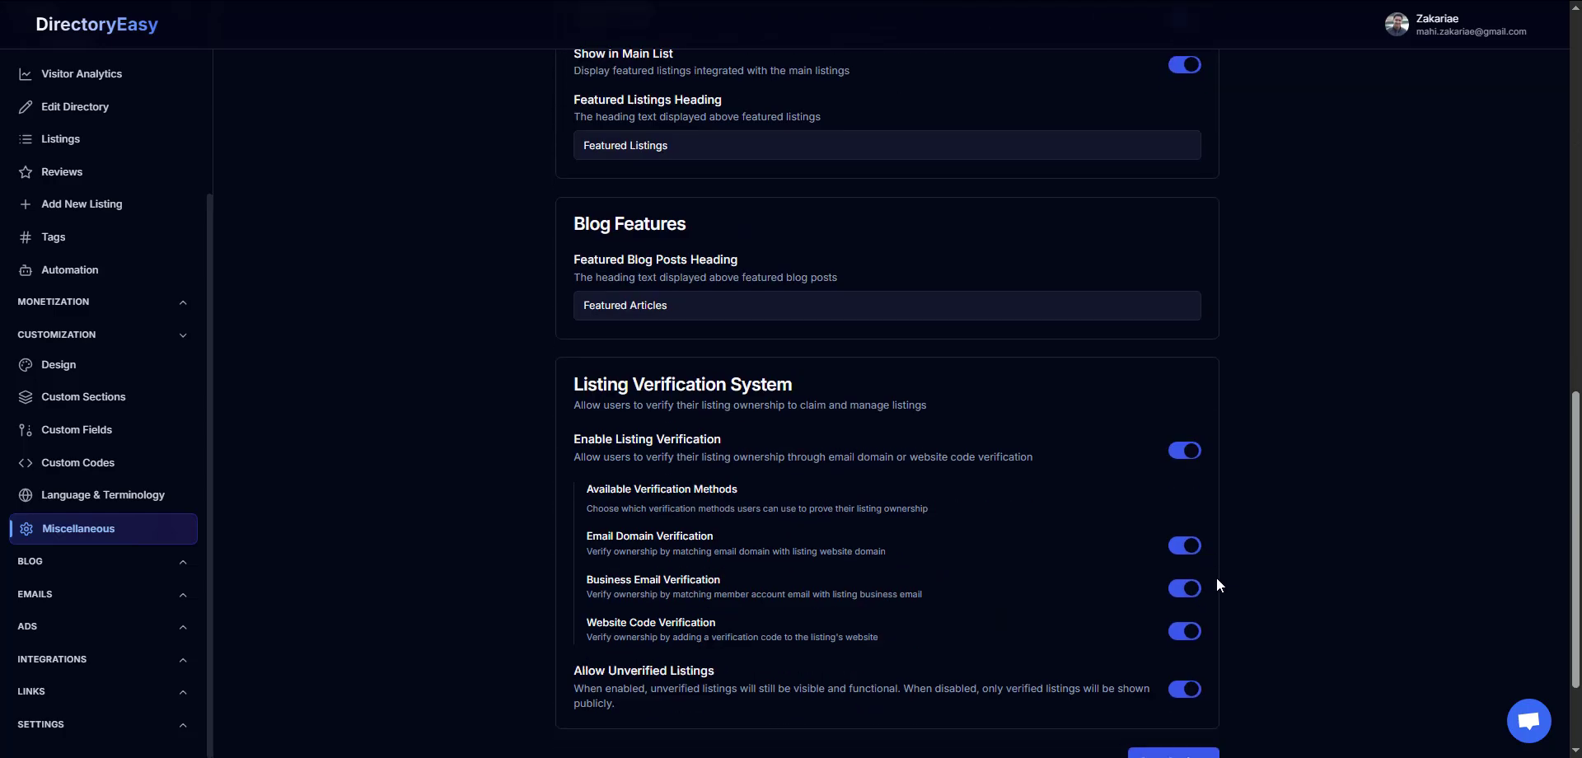
pyautogui.click(1201, 617)
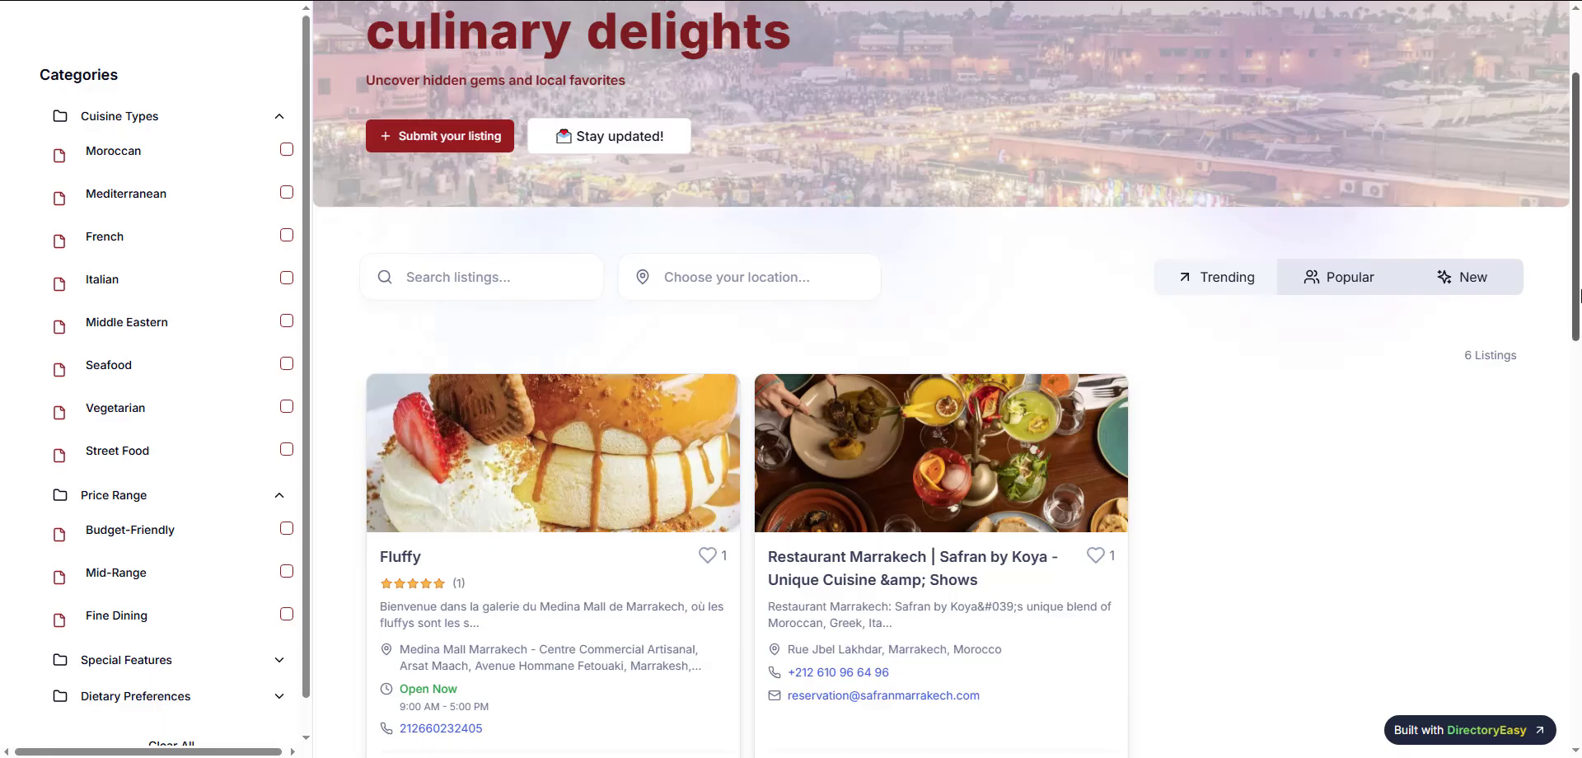
# - Examine the public Marrakech directory homepage and how many listings visitors can preview without signing up
pyautogui.scroll(-8, 939, 379)
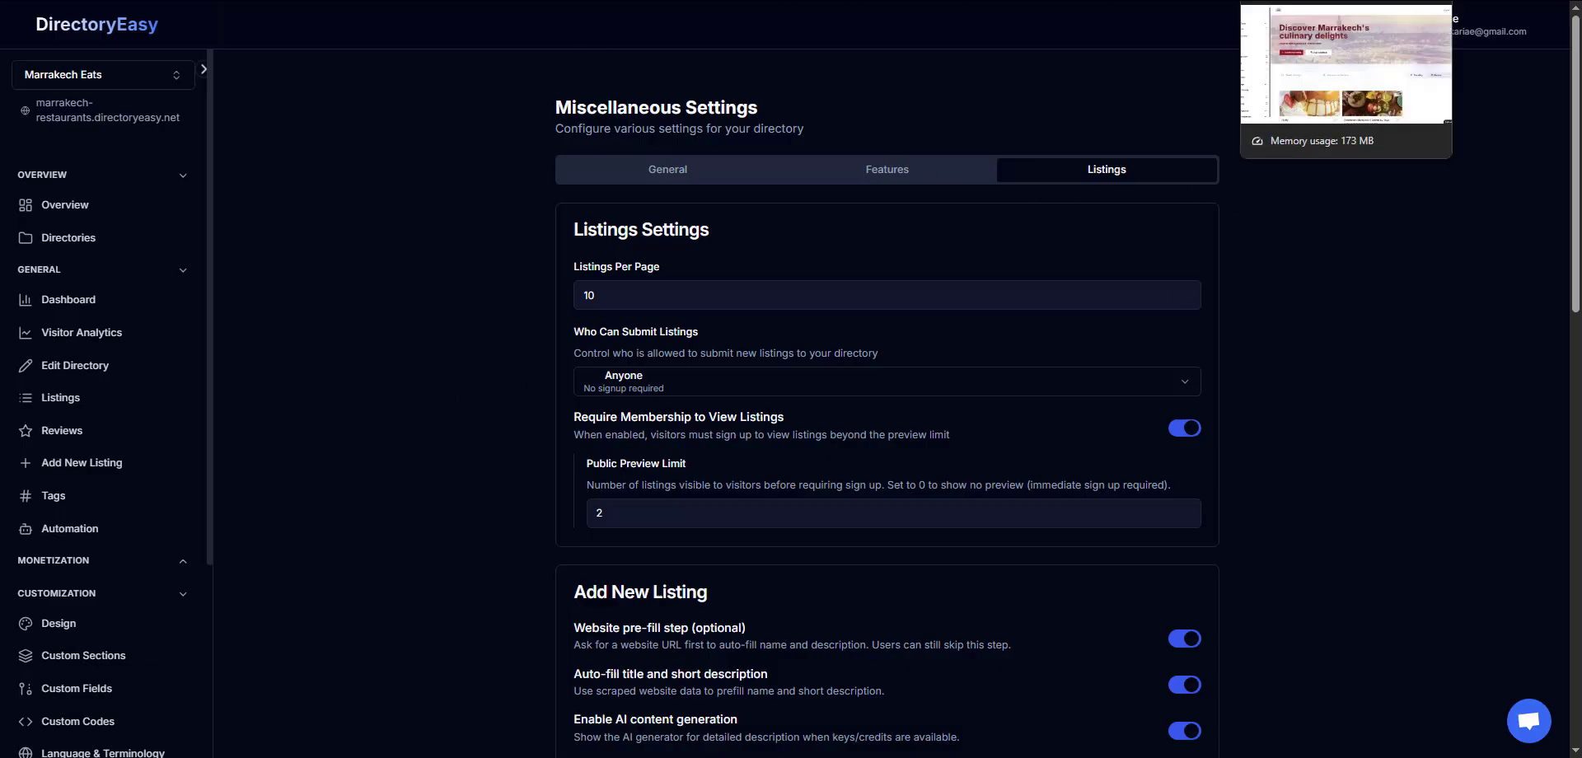
pyautogui.click(1279, 15)
pyautogui.scroll(-3, 788, 198)
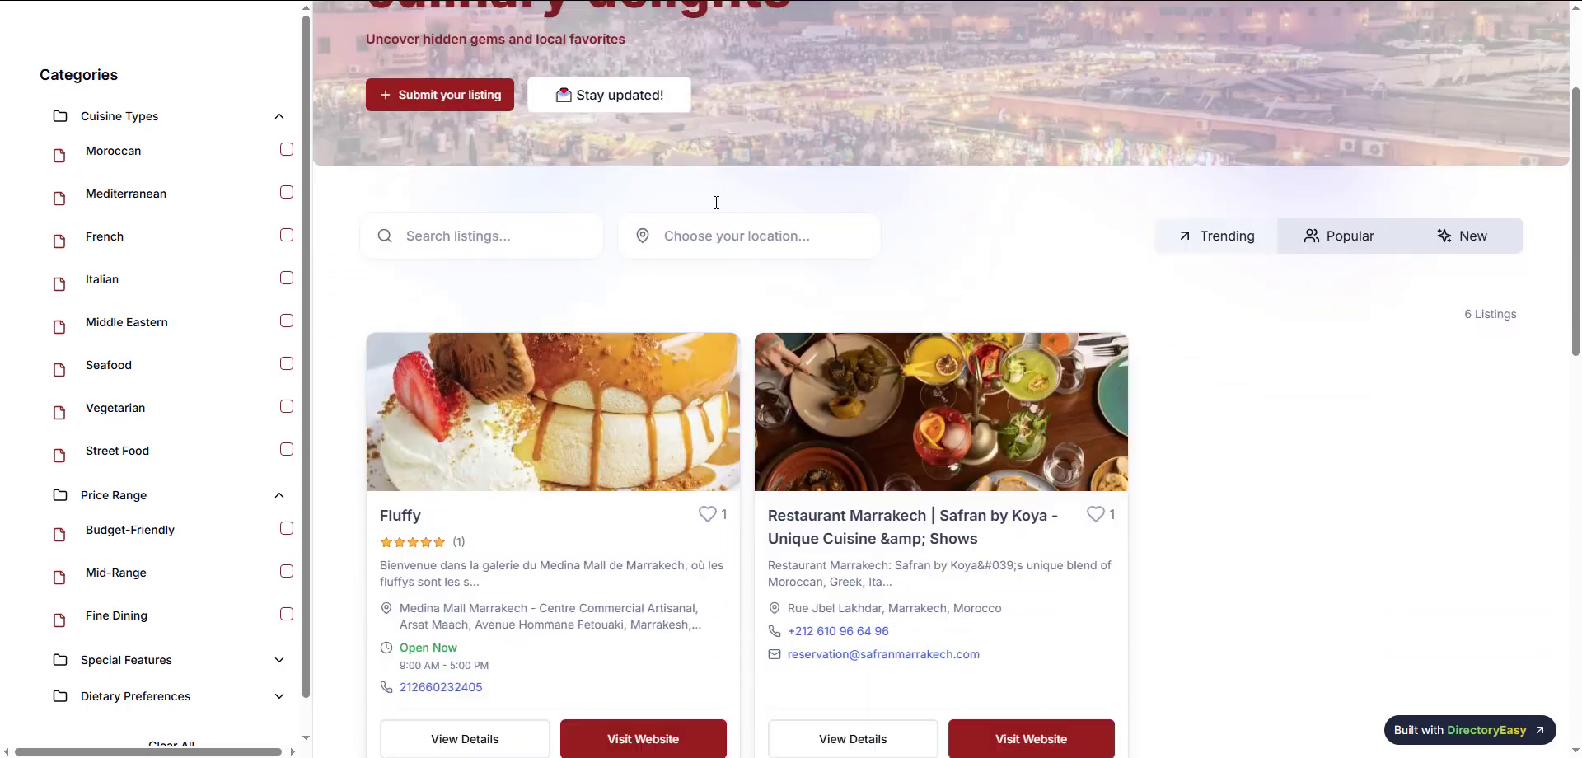
pyautogui.scroll(3, 775, 301)
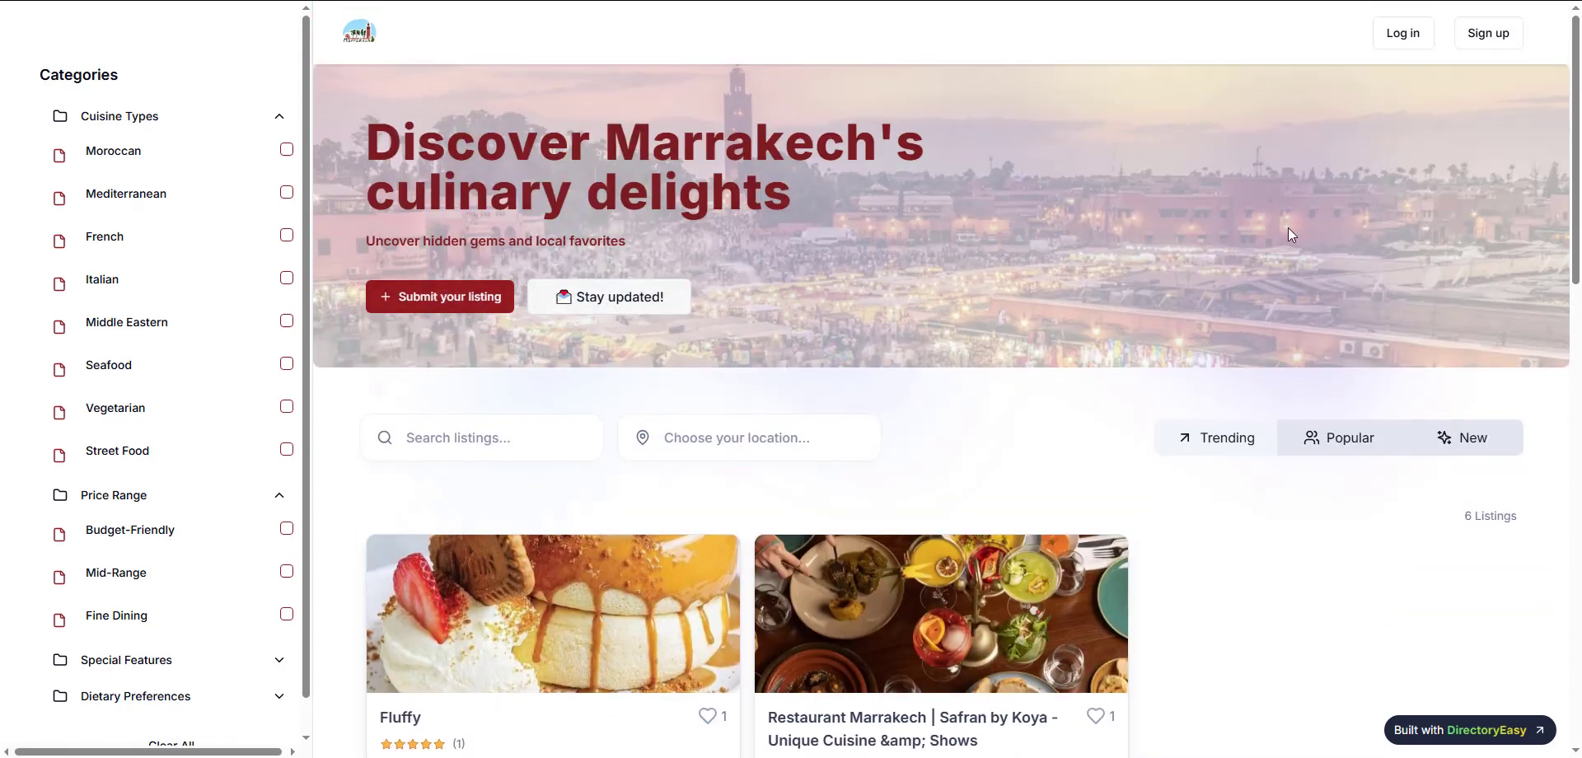
pyautogui.scroll(-3, 940, 379)
pyautogui.scroll(-2, 1091, 111)
pyautogui.scroll(5, 1091, 111)
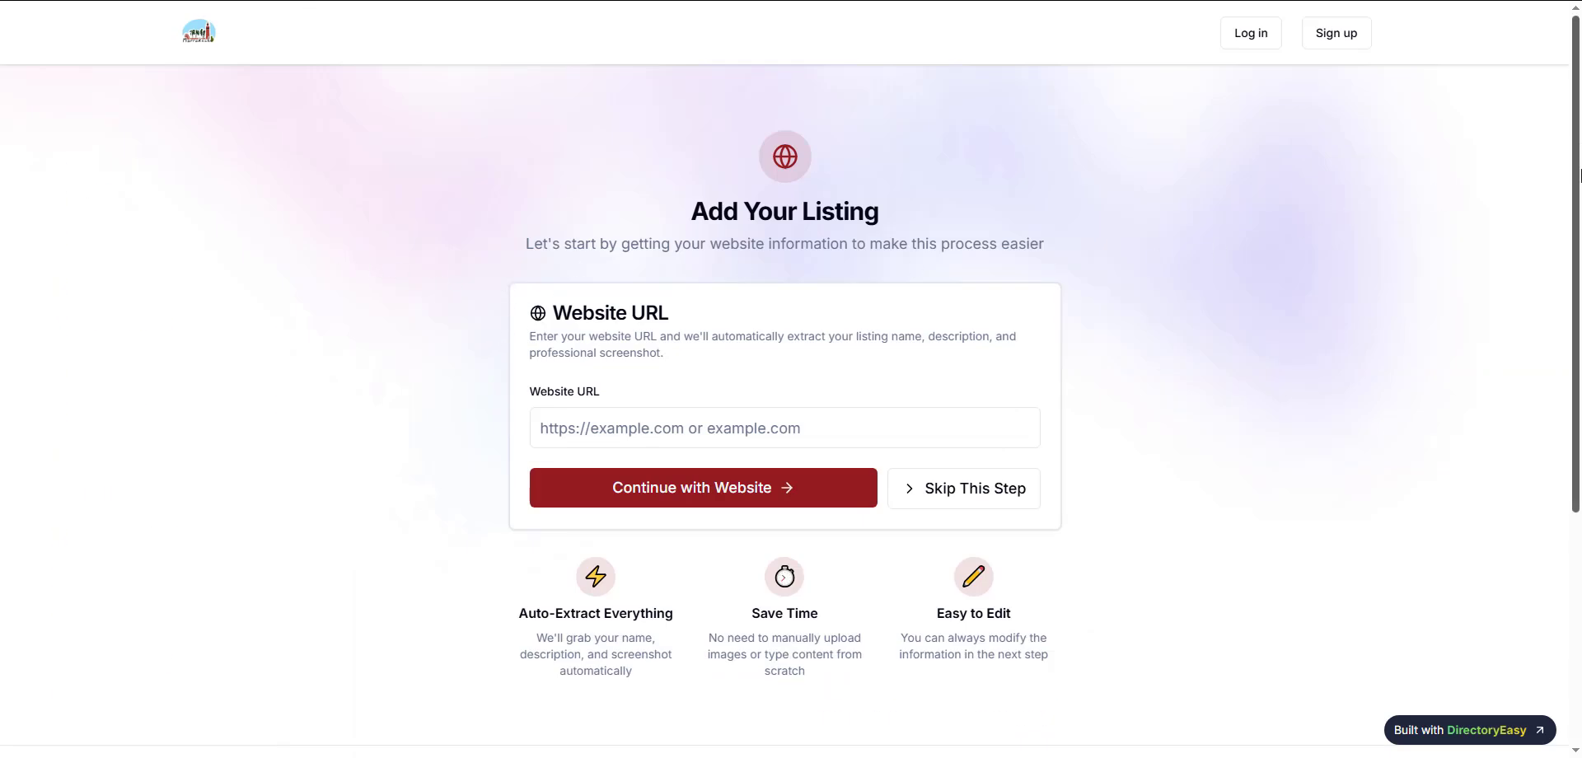
# - Skip the website URL step on the public submission page and look over the new listing form
pyautogui.scroll(-1, 1400, 231)
pyautogui.click(975, 422)
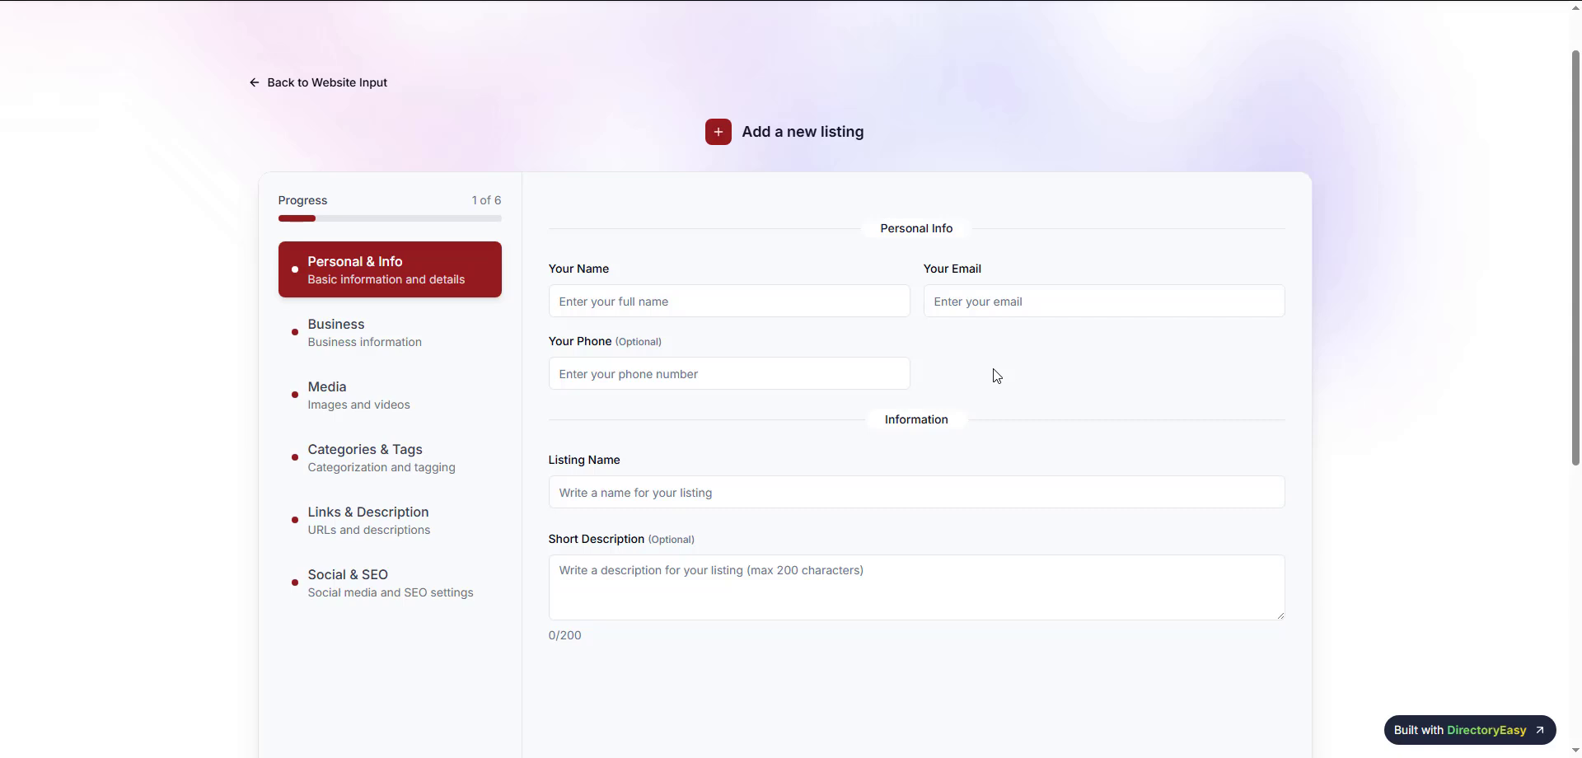
pyautogui.scroll(-2, 996, 375)
pyautogui.scroll(2, 994, 371)
# - Review which default listing fields are enabled or required in the directory's Listing Fields Configuration
pyautogui.hotkey('ctrl', 'shift', 'Tab')
pyautogui.scroll(-8, 509, 378)
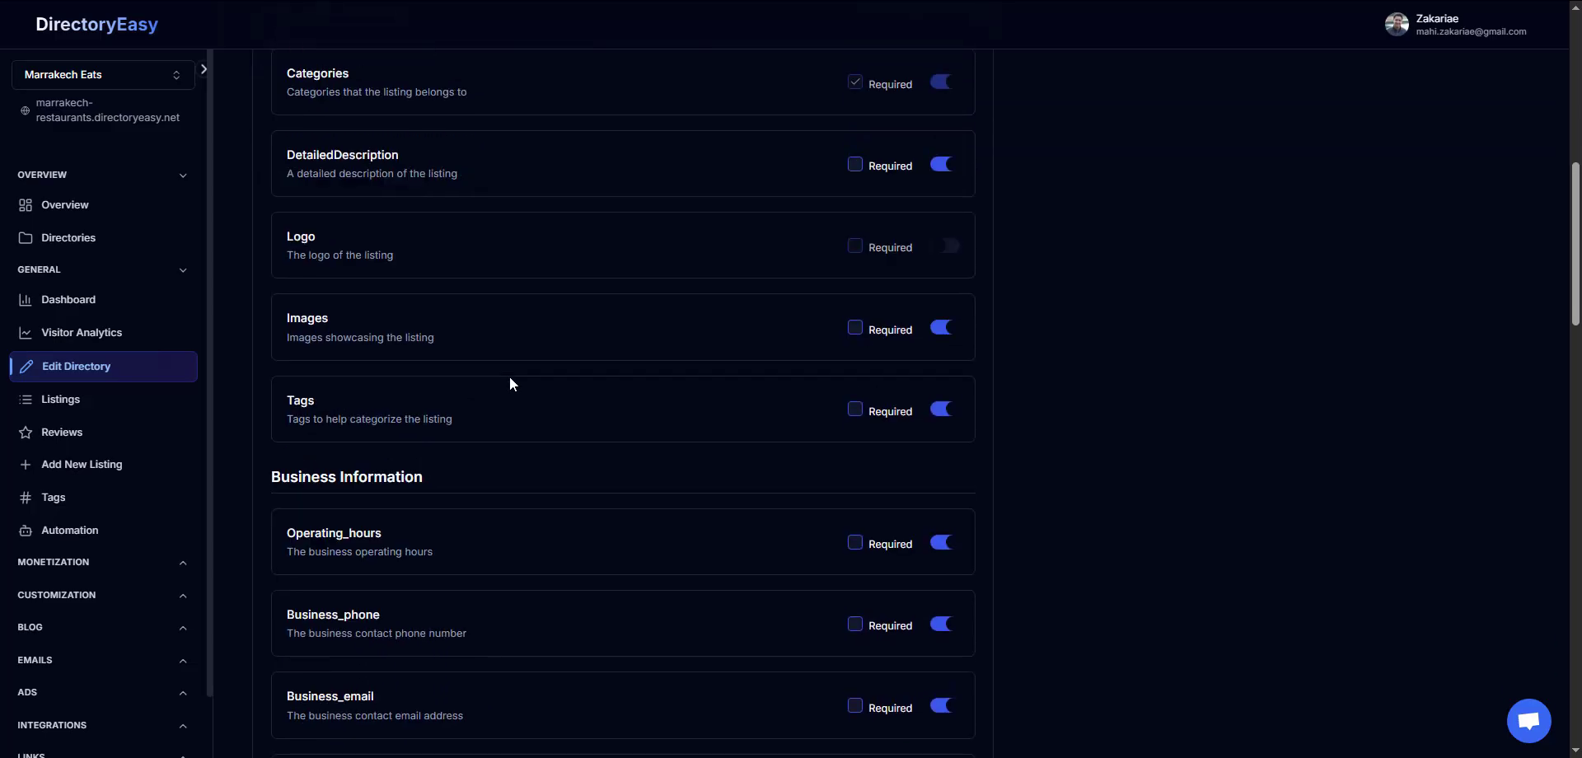
pyautogui.scroll(8, 511, 383)
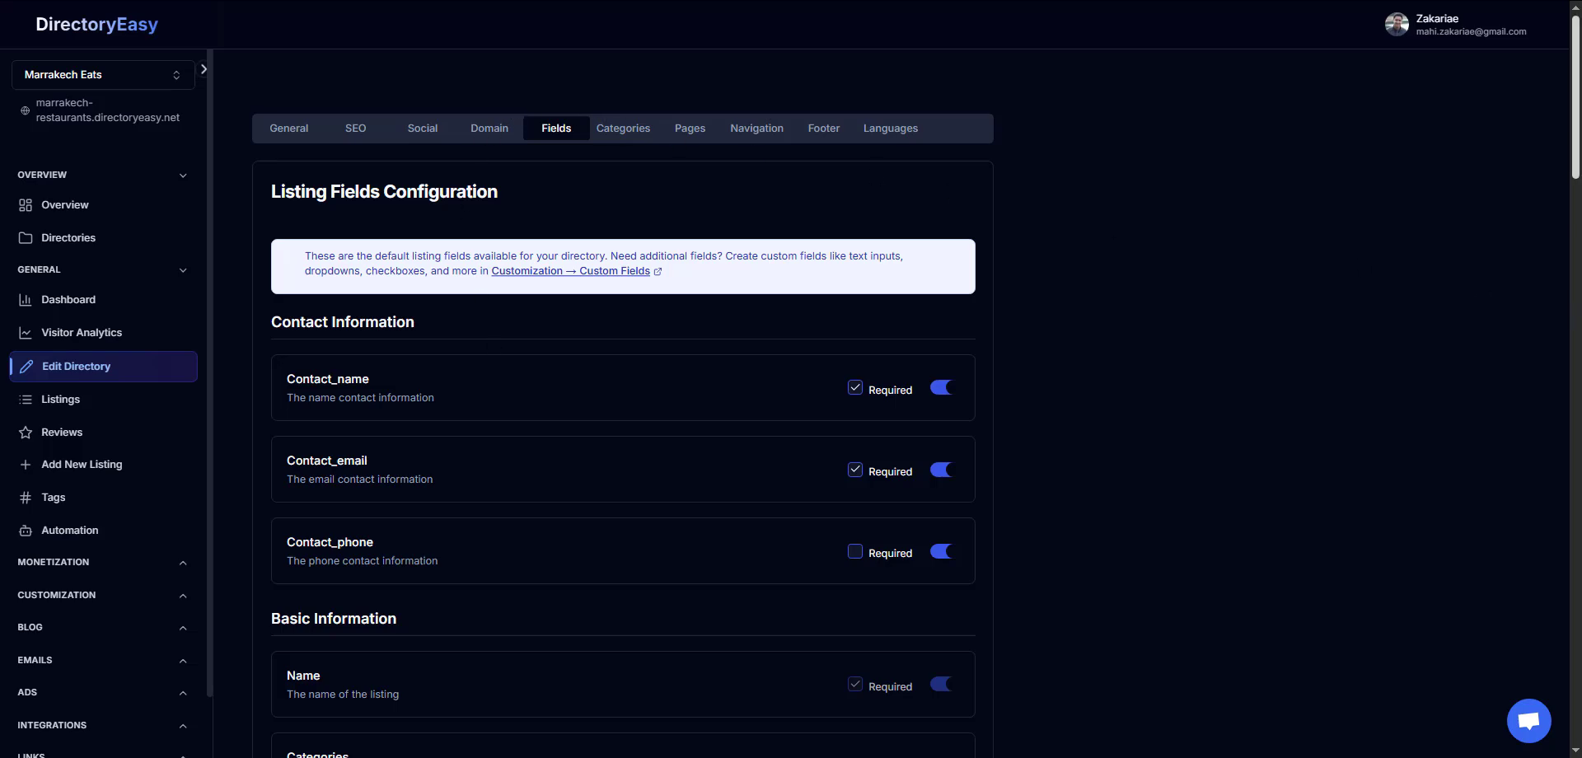
pyautogui.scroll(-10, 1573, 99)
pyautogui.moveTo(1575, 424); pyautogui.dragTo(1558, 53)
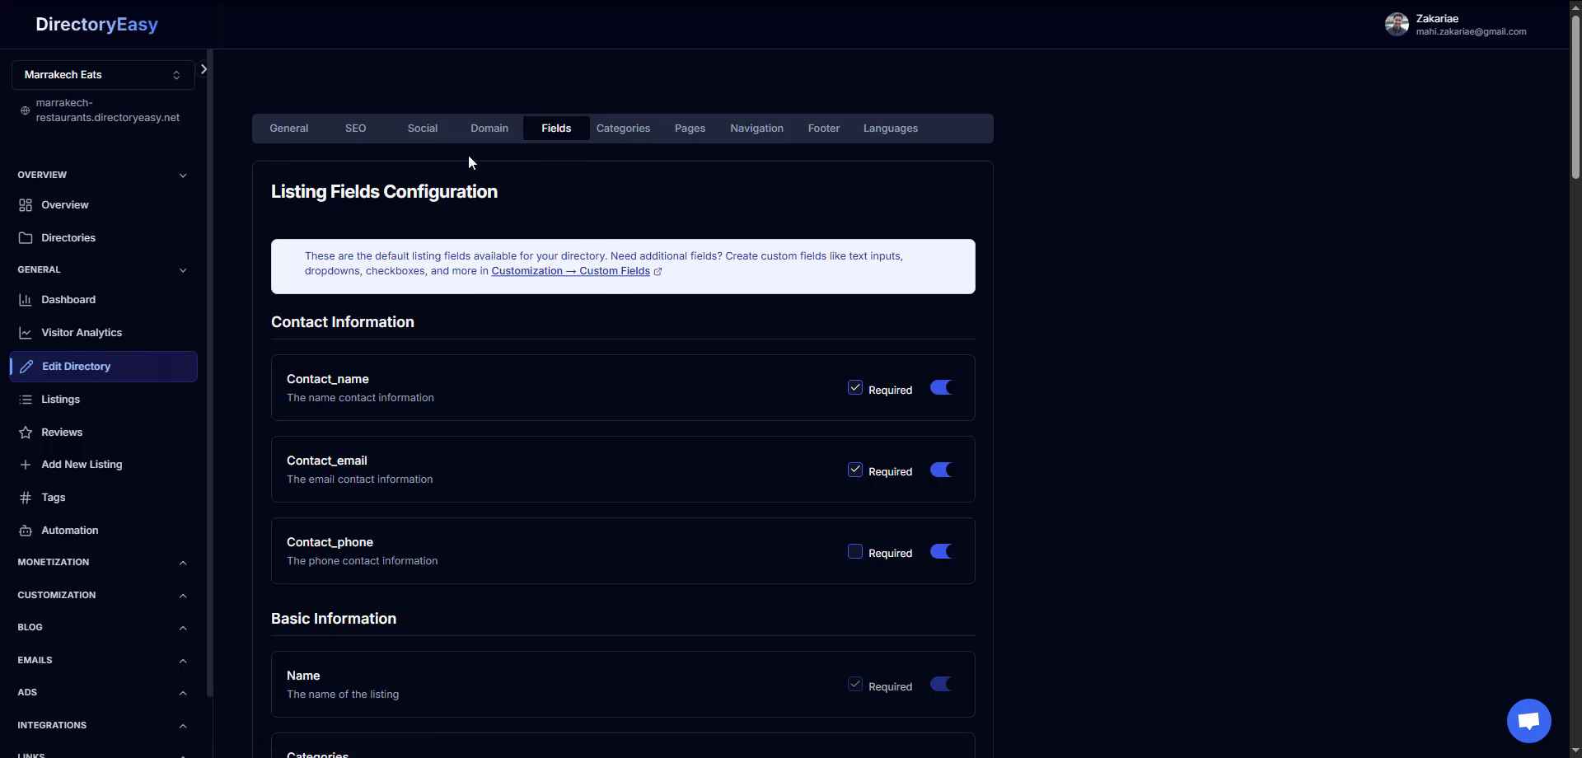
pyautogui.scroll(-6, 595, 532)
# - Submit the completed new listing from the public form and return to the directory's listings management page
pyautogui.scroll(-4, 595, 533)
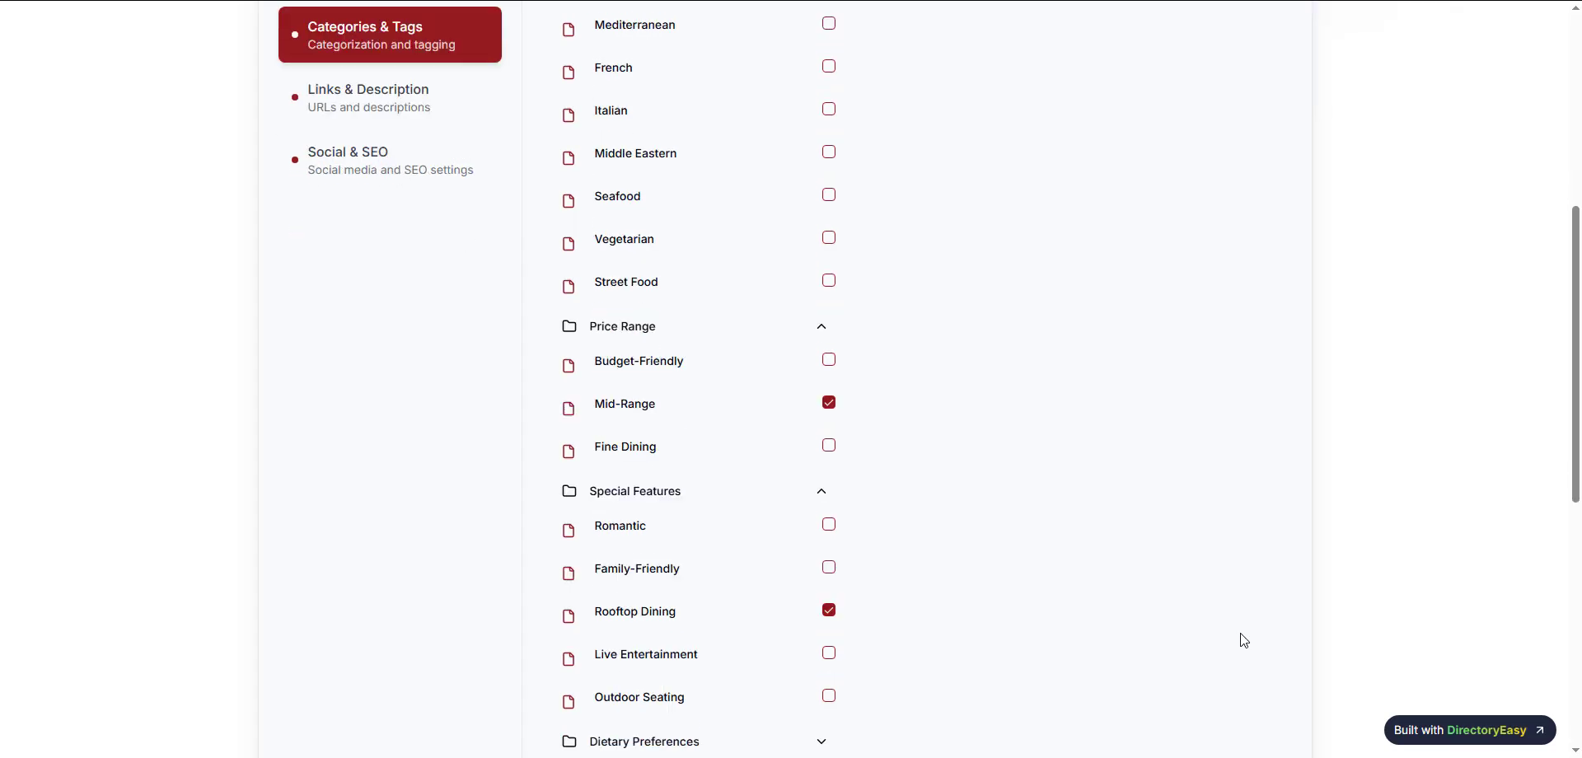
pyautogui.scroll(-5, 1236, 577)
pyautogui.click(1228, 427)
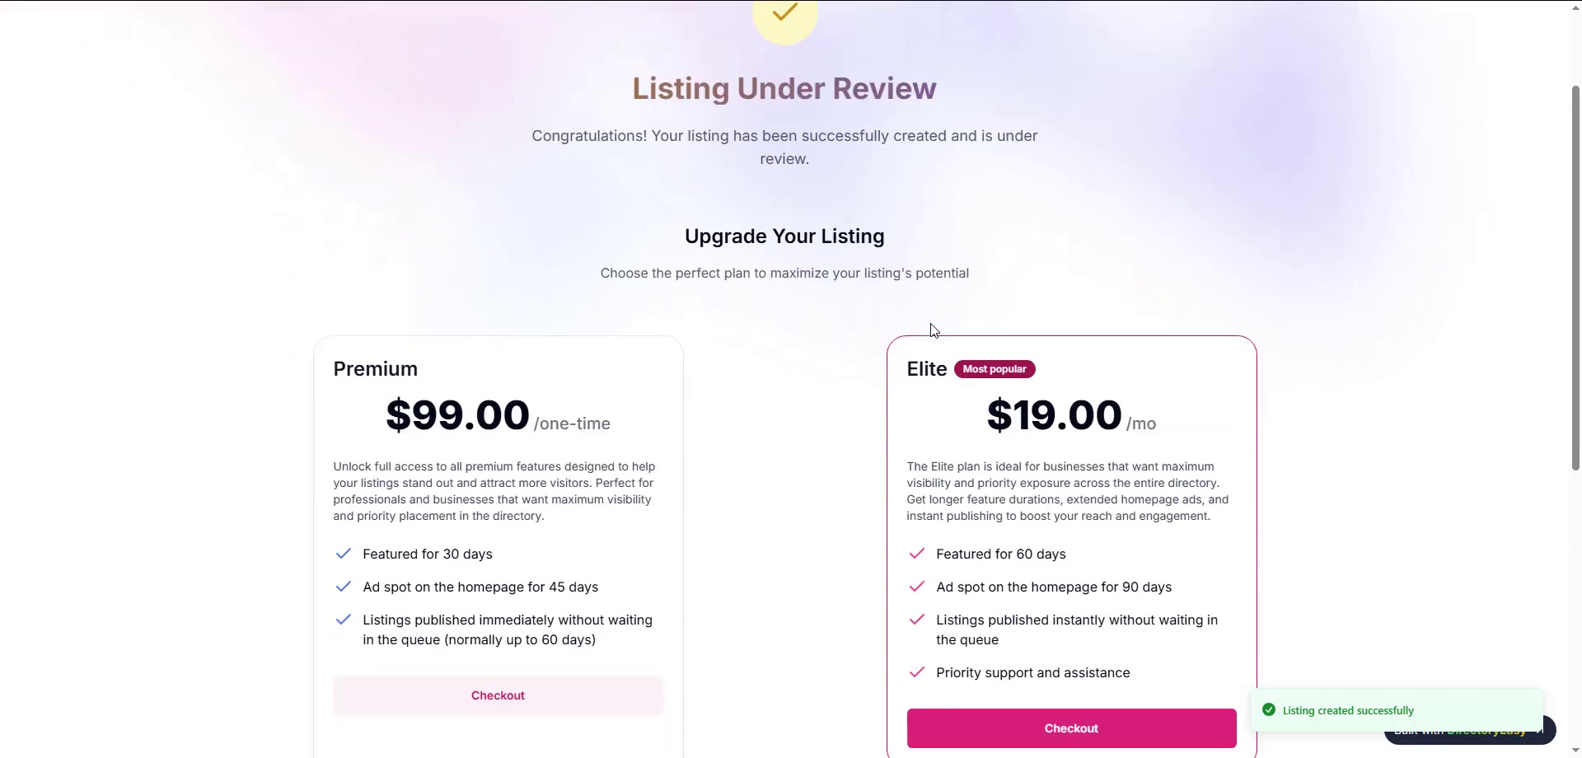
pyautogui.scroll(-2, 1578, 292)
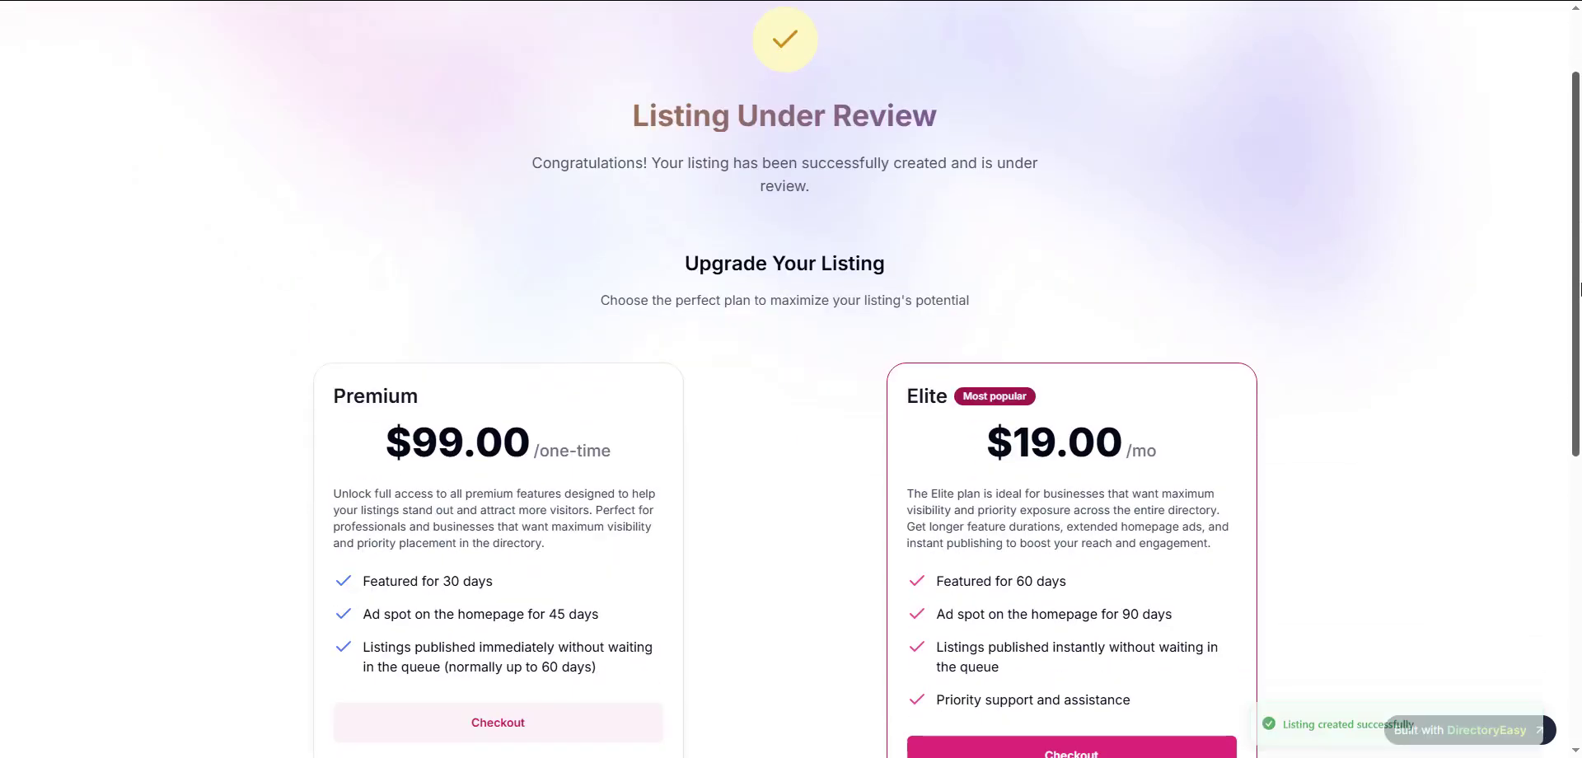
pyautogui.click(362, 1)
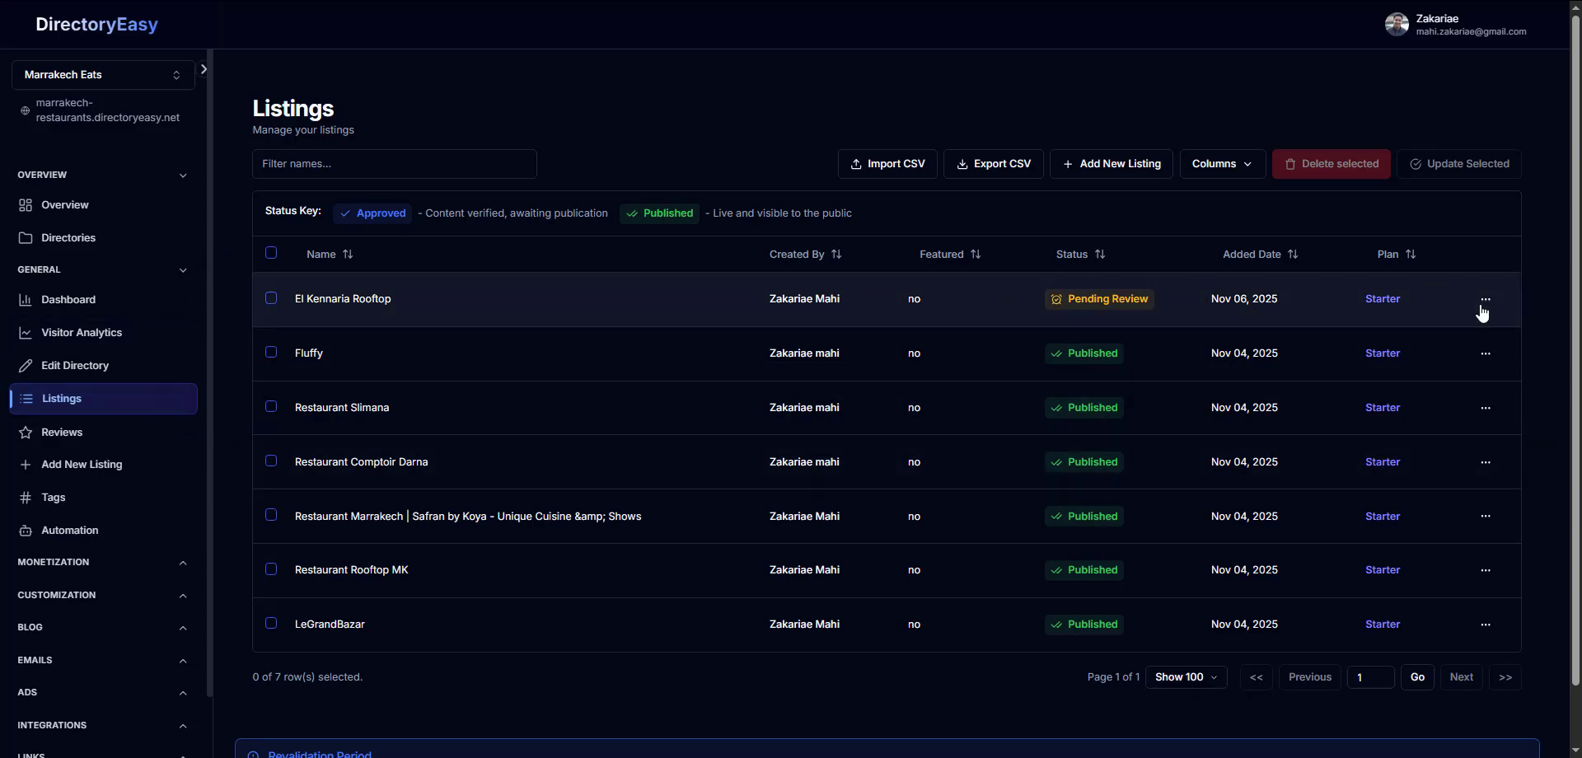
pyautogui.click(1485, 300)
pyautogui.click(1456, 354)
pyautogui.click(758, 284)
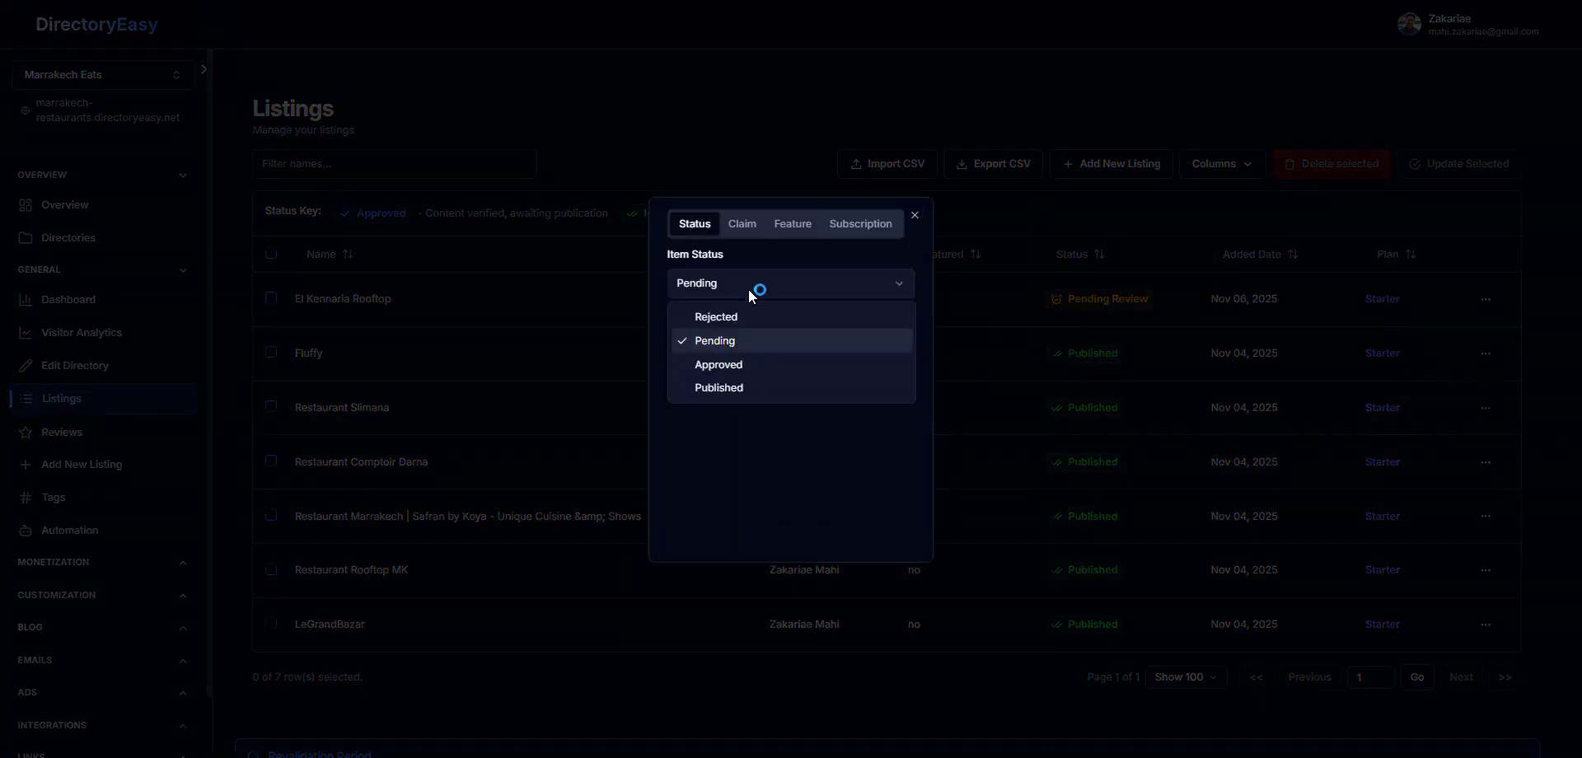
pyautogui.click(758, 317)
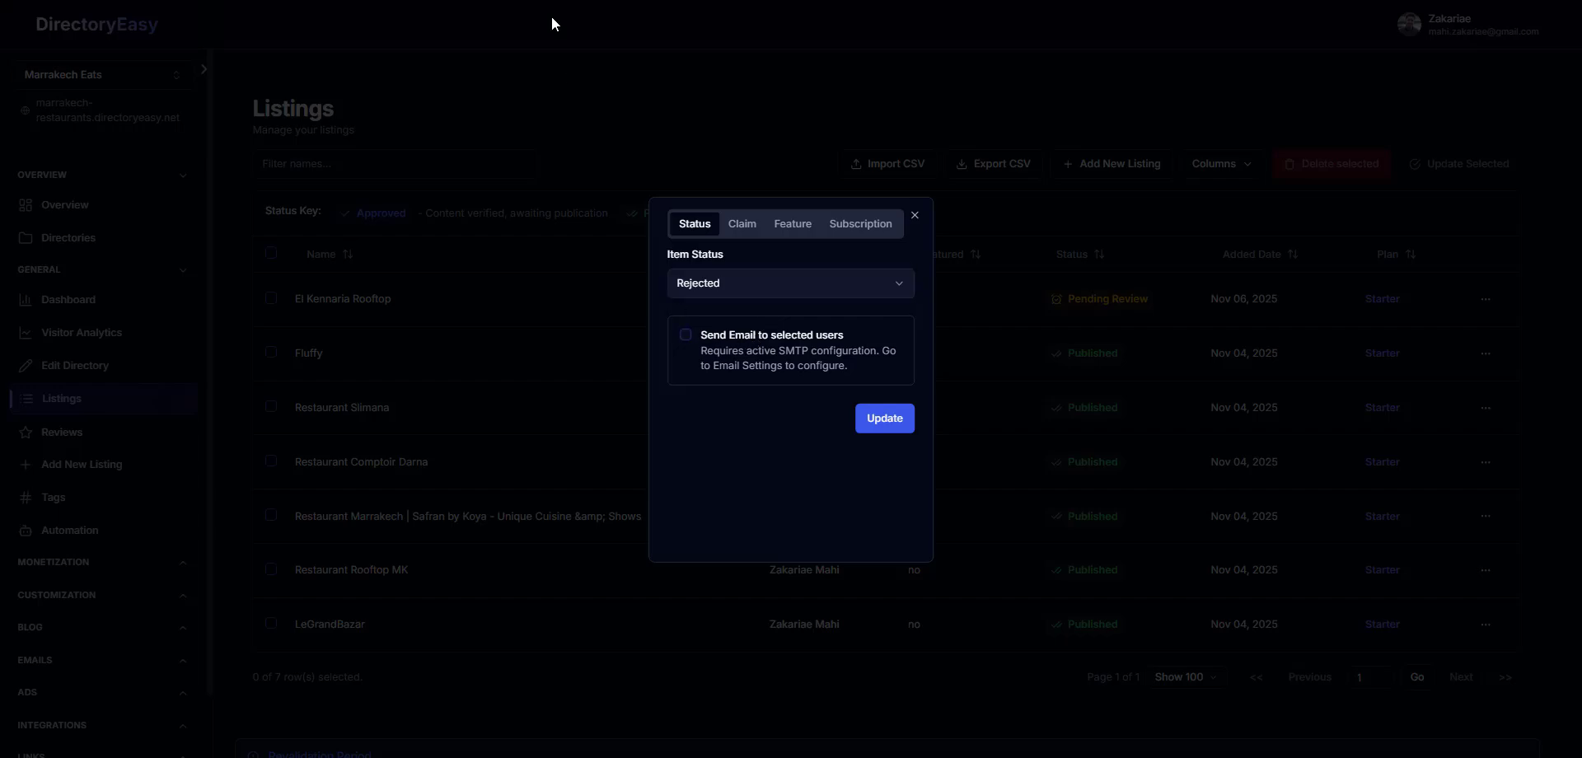
pyautogui.click(1152, 88)
# - Choose the Rejected status for the El Kennaria Rooftop listing and enable sending an email to selected users
pyautogui.click(1477, 300)
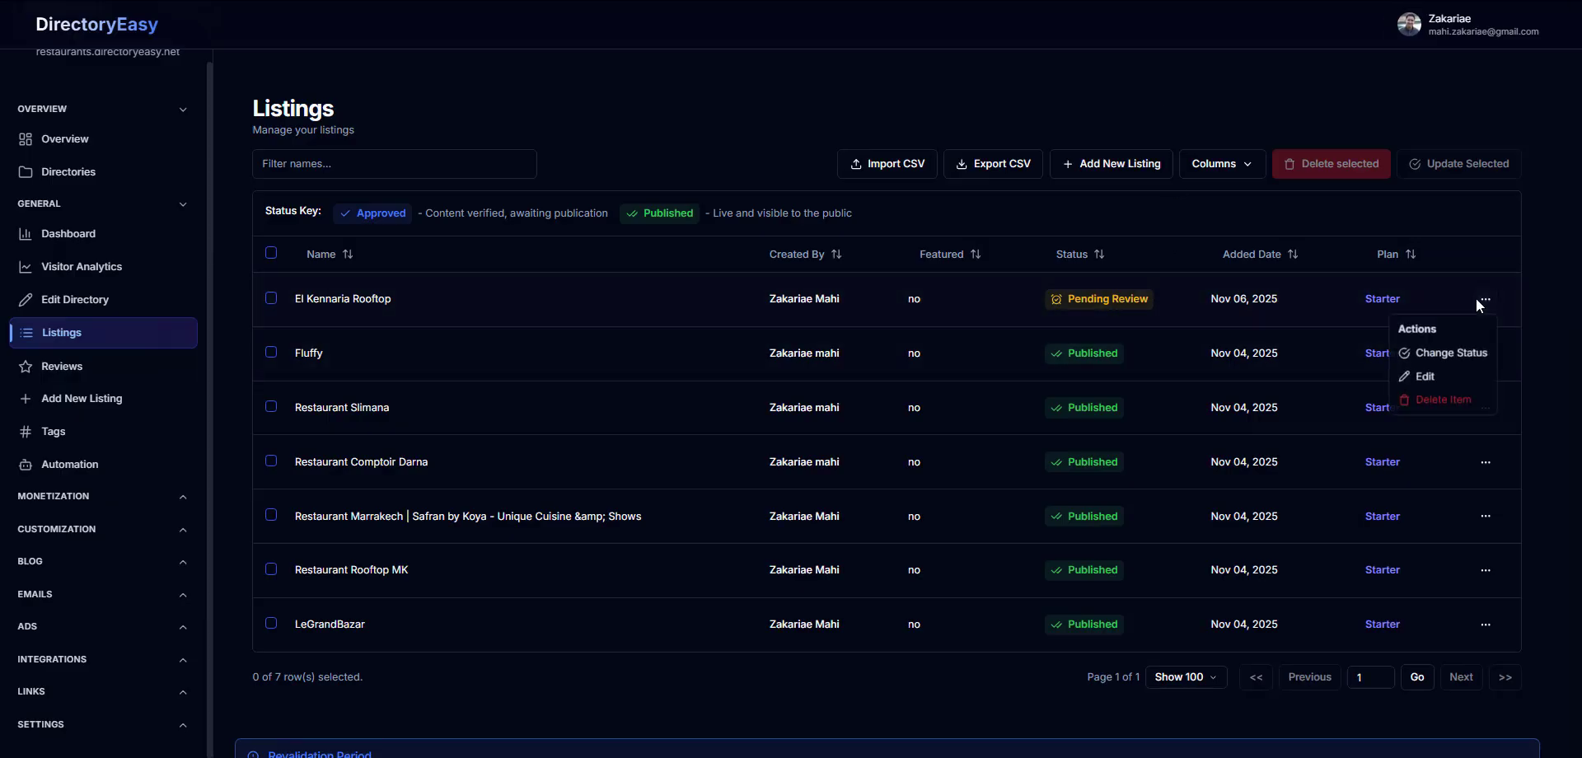
pyautogui.click(1452, 353)
pyautogui.click(753, 294)
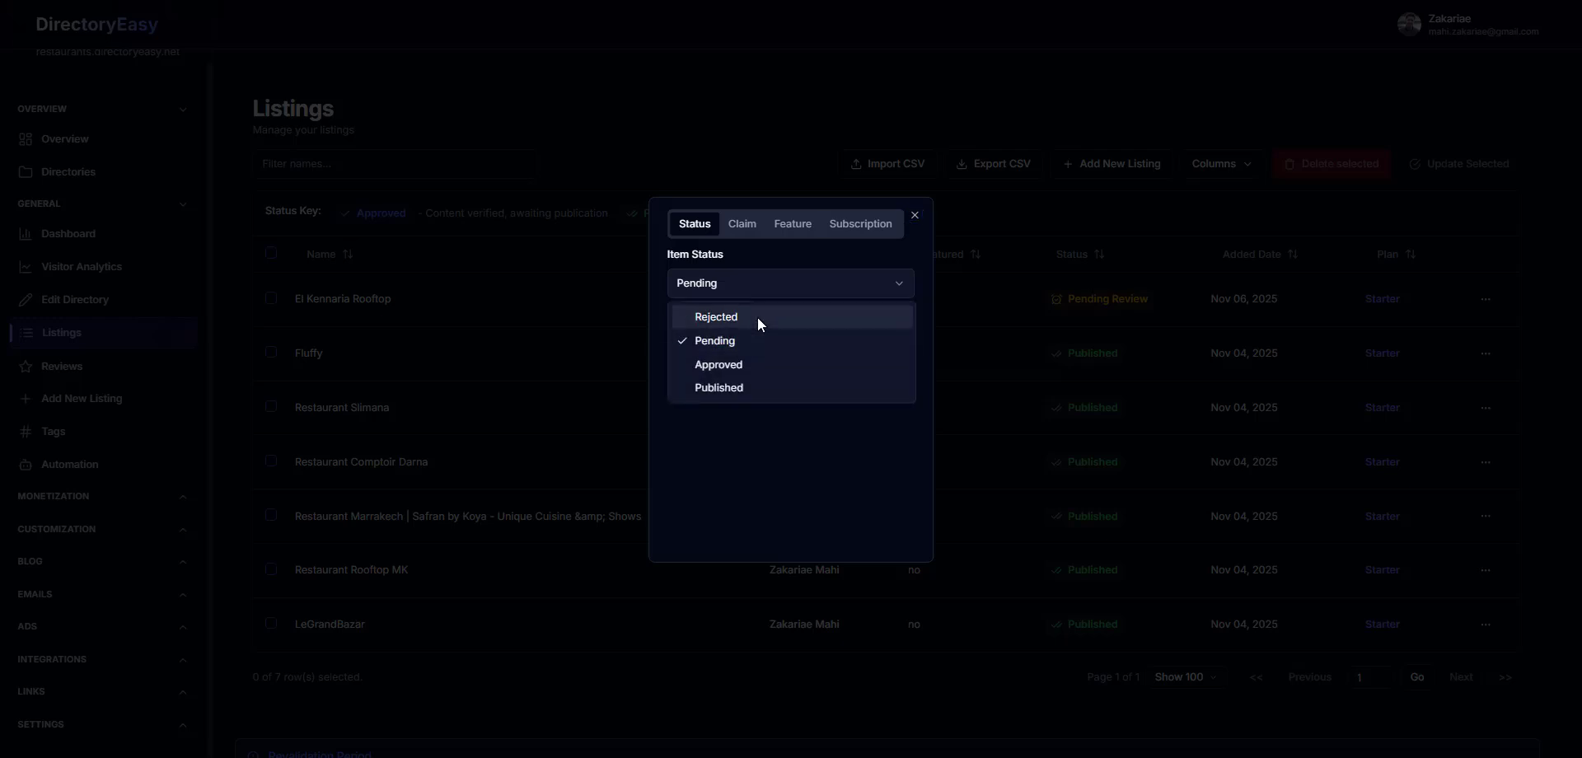
pyautogui.click(758, 318)
pyautogui.click(756, 336)
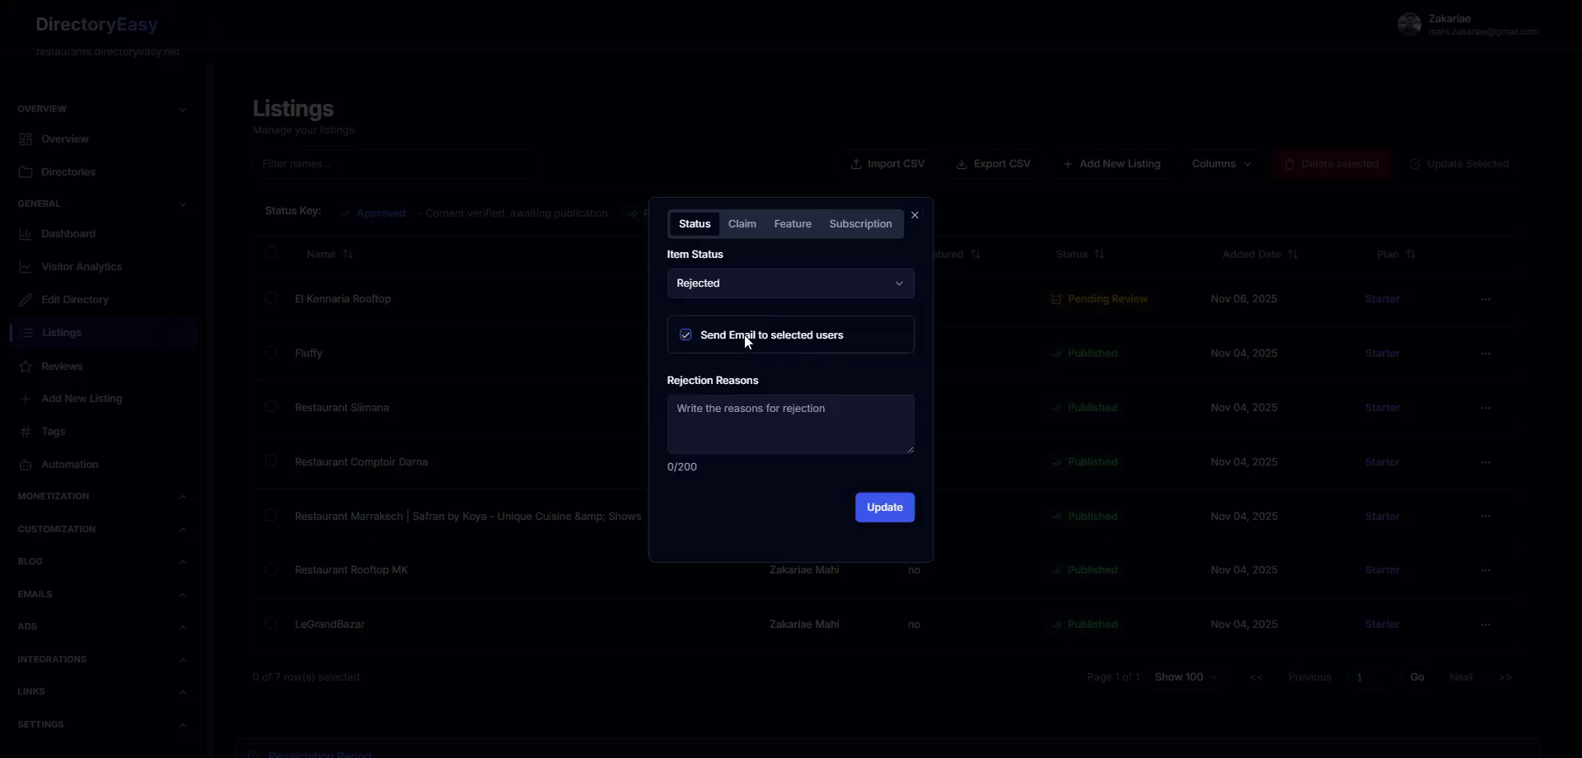
pyautogui.click(696, 415)
# - Change the item status selected for El Kennaria Rooftop to Published and check the other status options
pyautogui.click(763, 275)
pyautogui.click(758, 389)
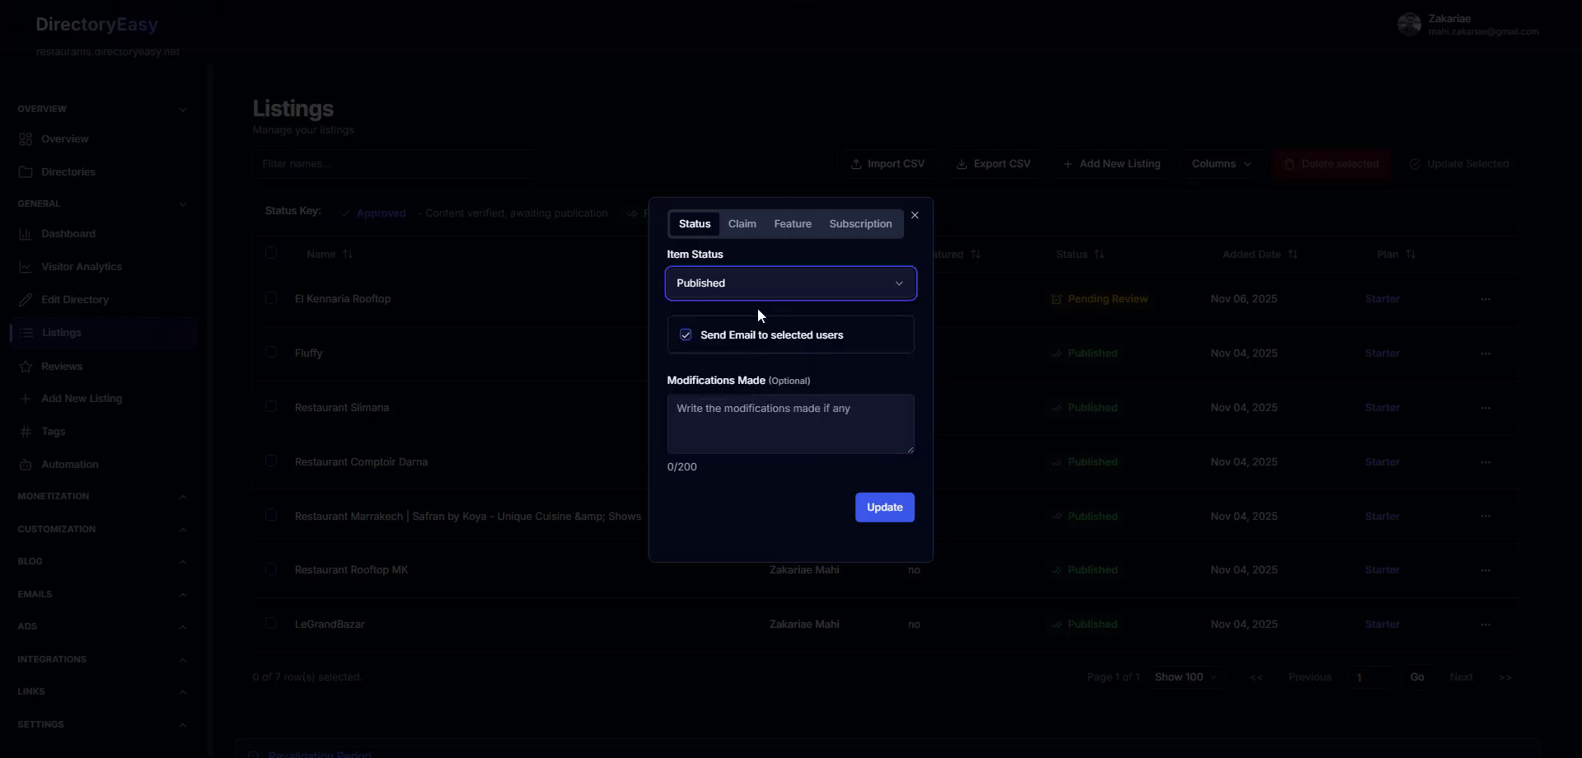
pyautogui.click(777, 283)
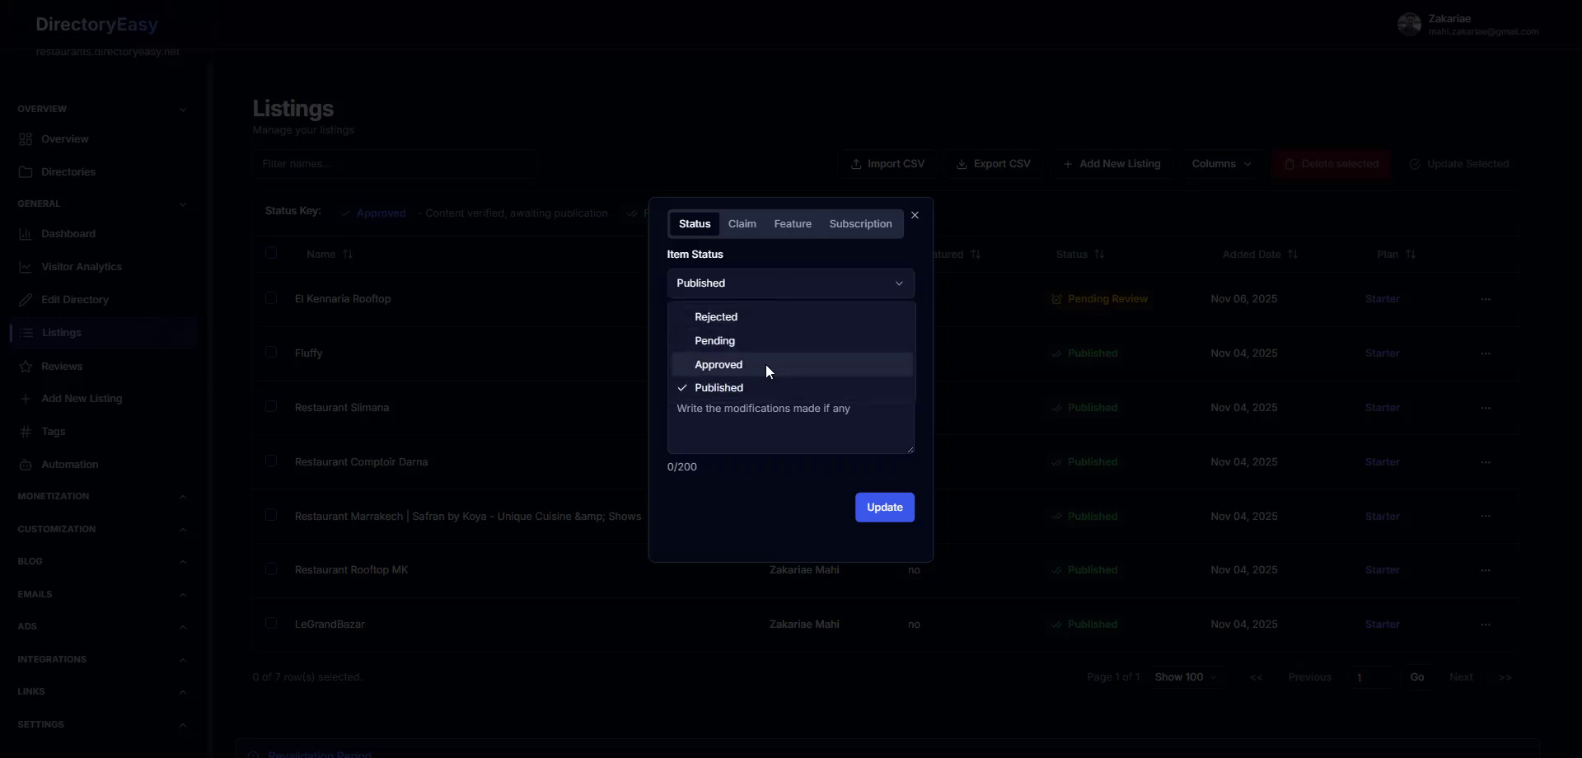
pyautogui.click(764, 487)
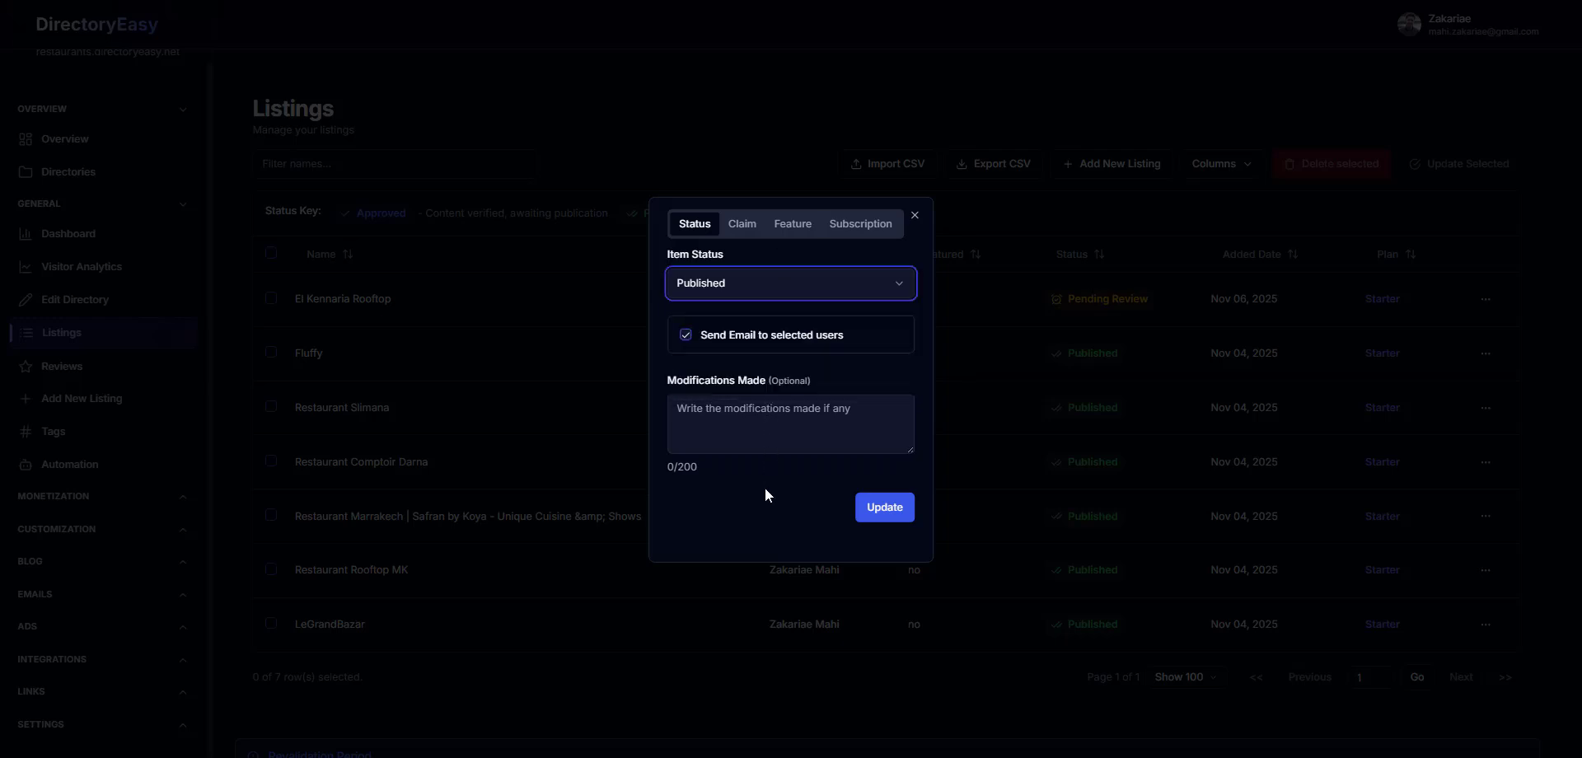
pyautogui.click(741, 284)
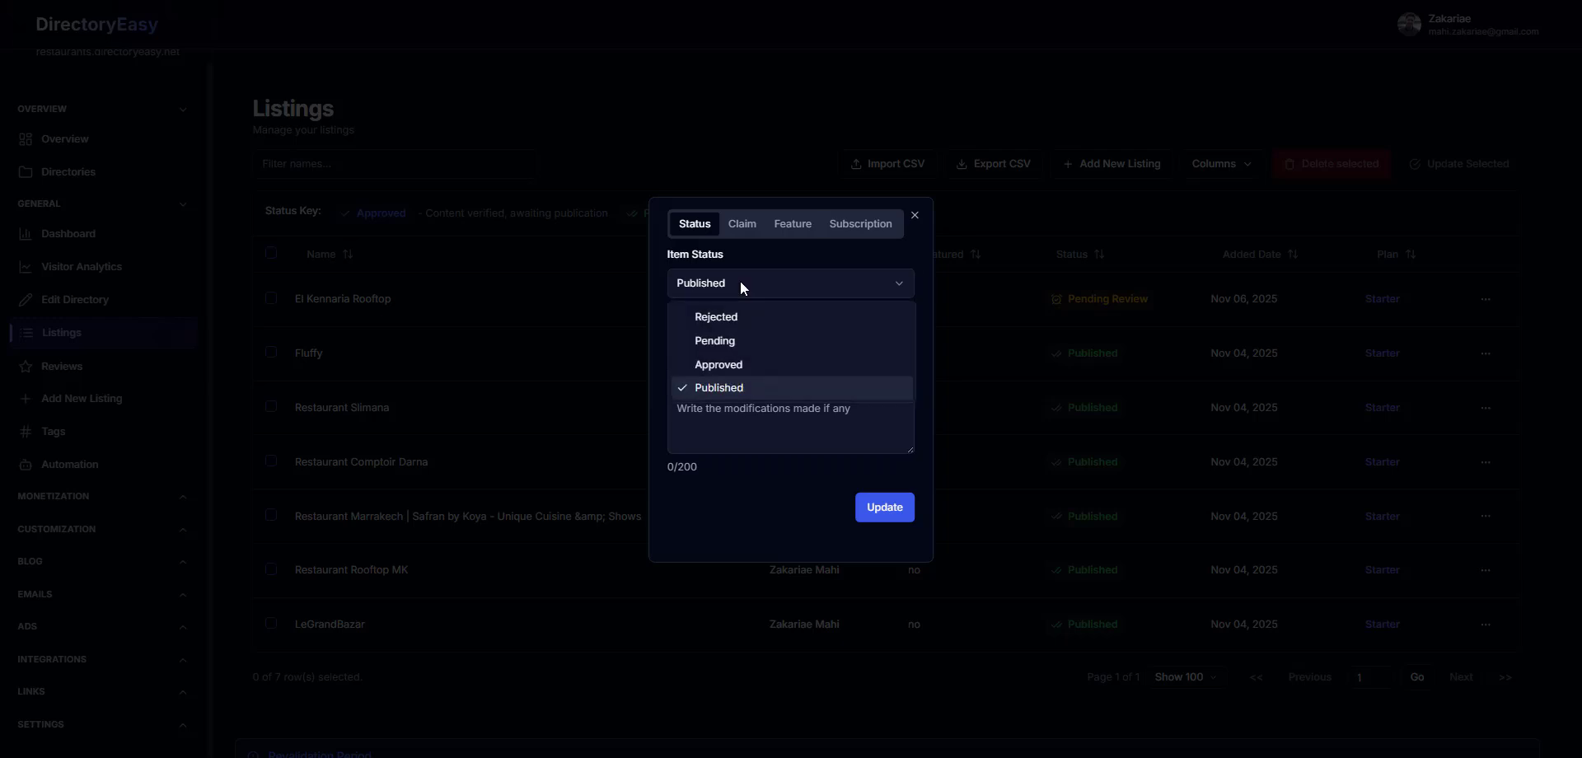
pyautogui.click(740, 281)
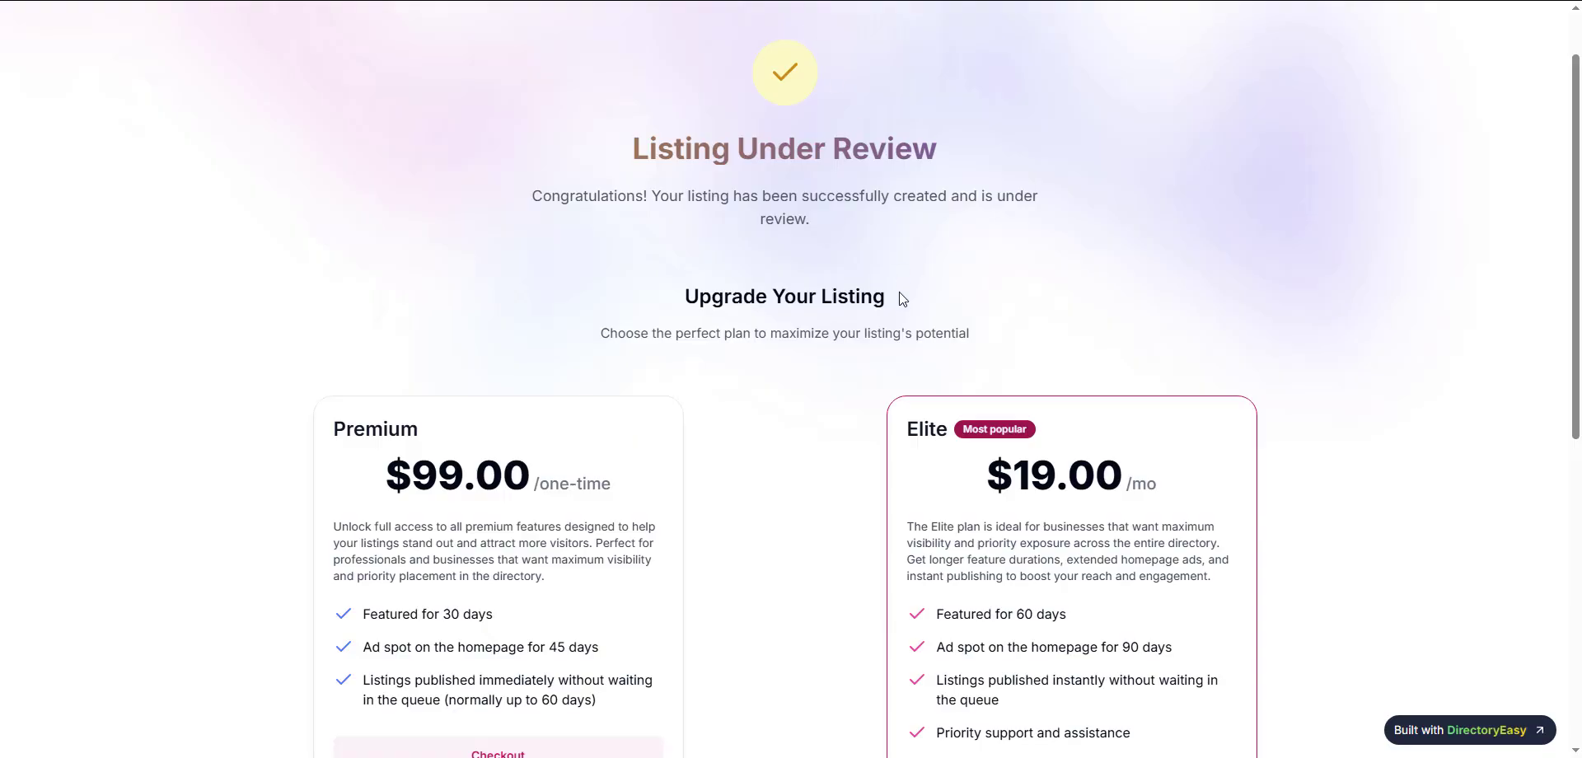
# - Examine the Premium and Elite upgrade plans offered on the public page after submitting a listing
pyautogui.scroll(-3, 900, 298)
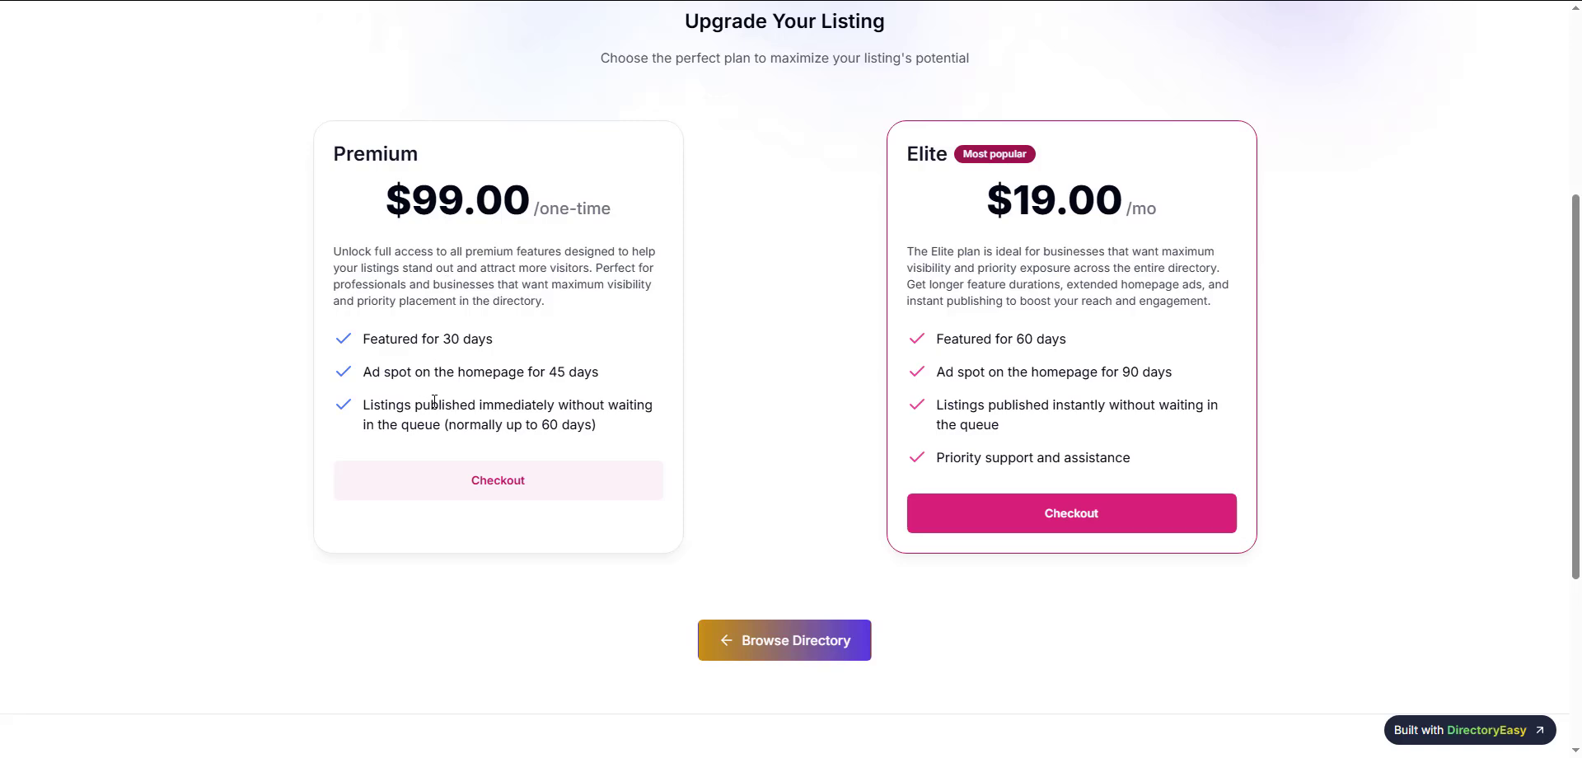
# - Review the Premium plan's publishing benefit on the upgrade page and the directory's automation rules for publishing delays and featured listings
pyautogui.moveTo(434, 401); pyautogui.dragTo(628, 427)
pyautogui.click(624, 400)
pyautogui.scroll(3, 623, 398)
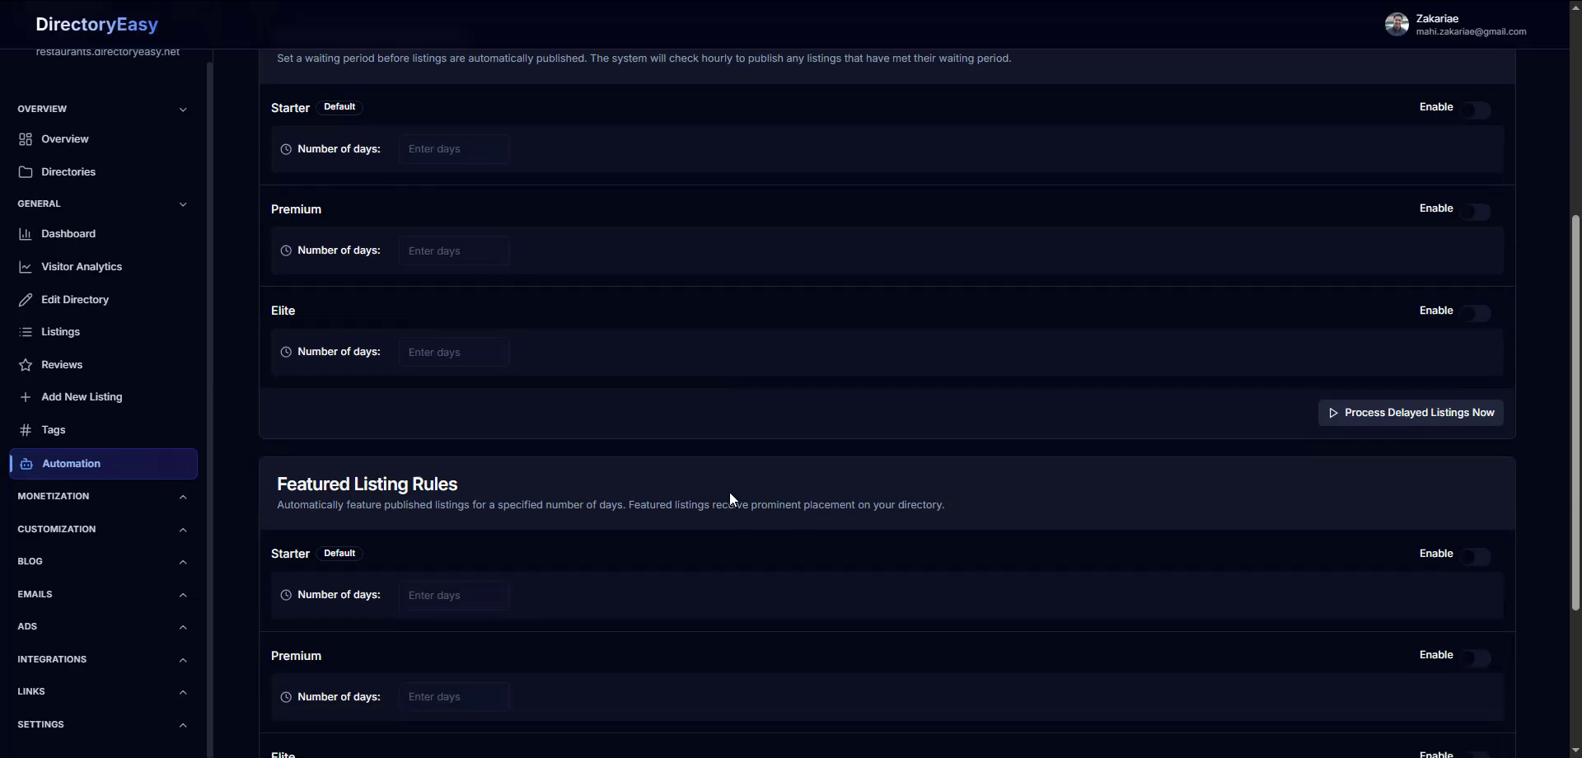
pyautogui.scroll(-3, 729, 491)
pyautogui.scroll(7, 730, 486)
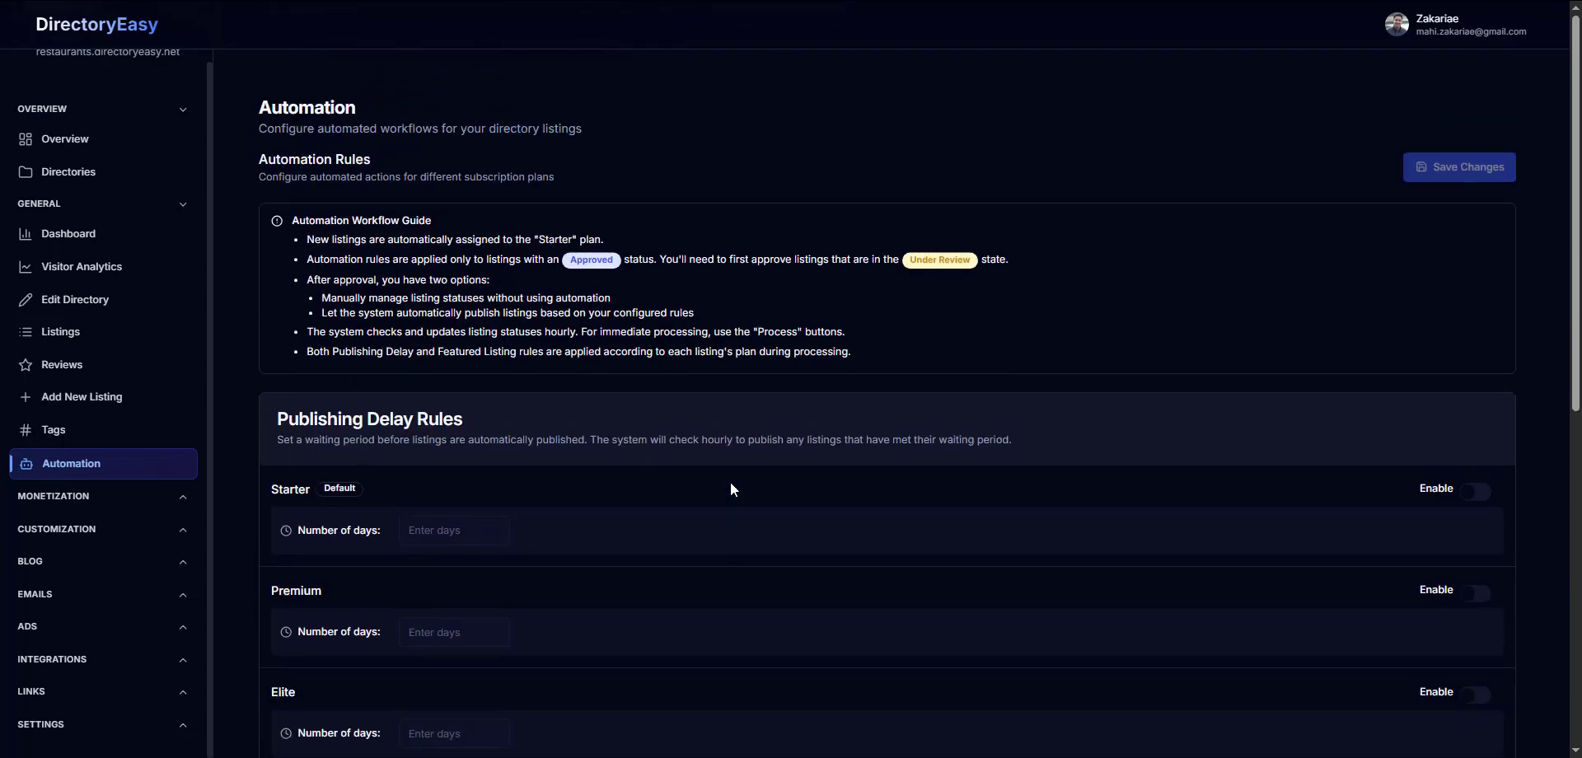
pyautogui.scroll(-5, 730, 488)
pyautogui.scroll(5, 766, 311)
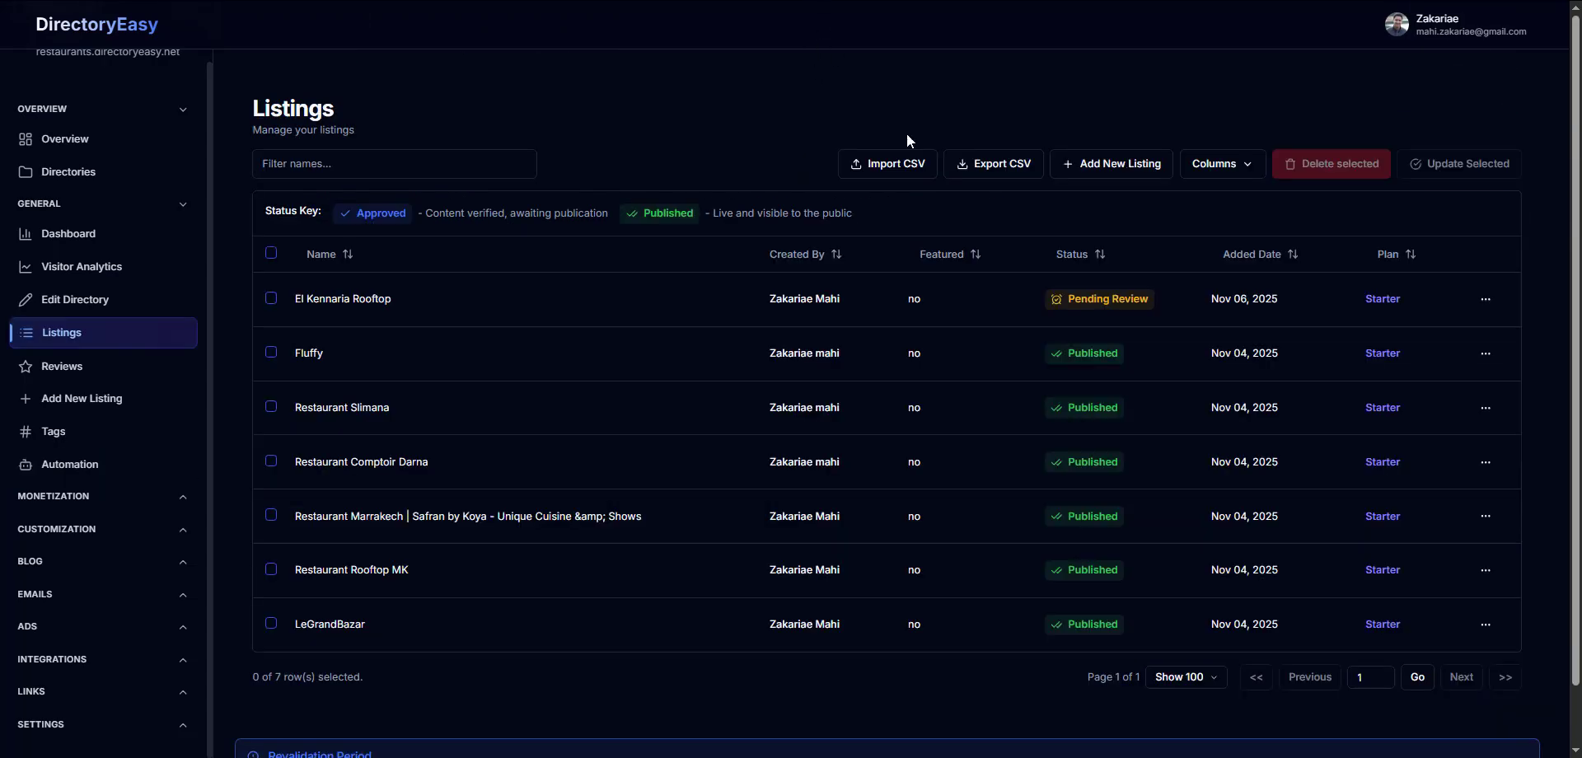
# - Change the El Kennaria Rooftop listing's status to Approved without emailing selected users, and apply the update
pyautogui.click(1485, 298)
pyautogui.click(1452, 357)
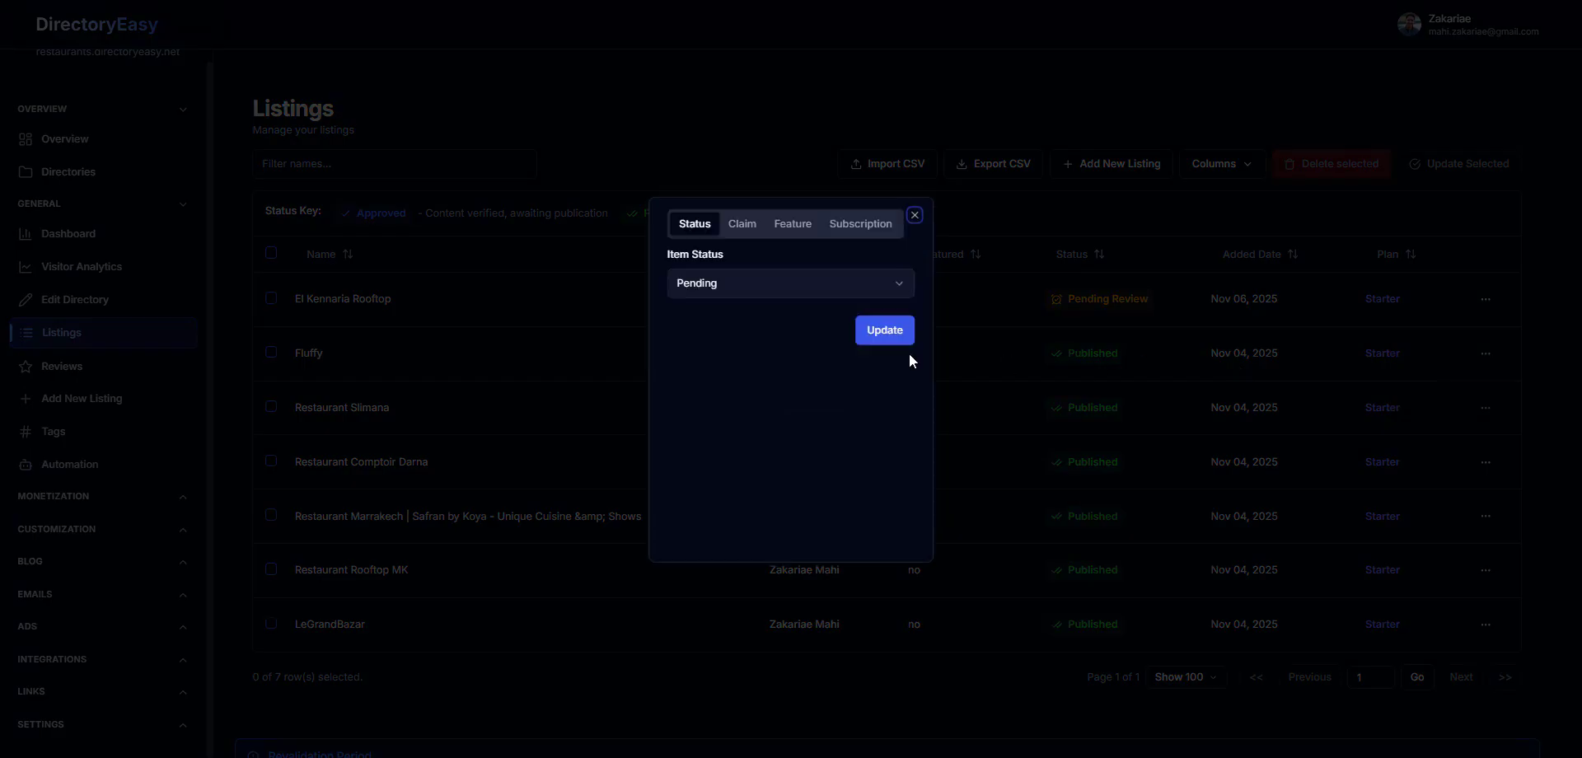
pyautogui.click(728, 284)
pyautogui.click(727, 365)
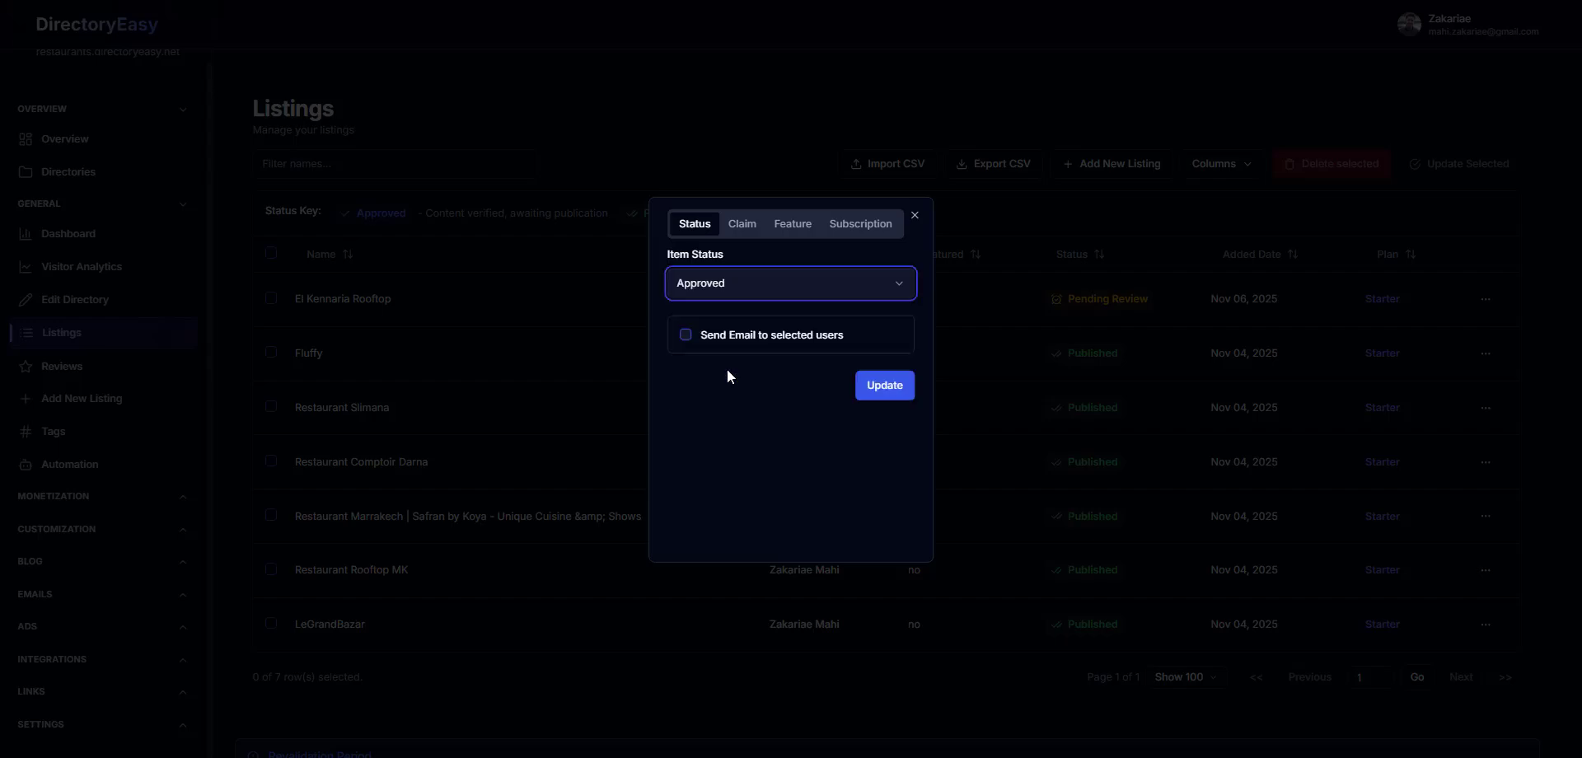
pyautogui.click(887, 386)
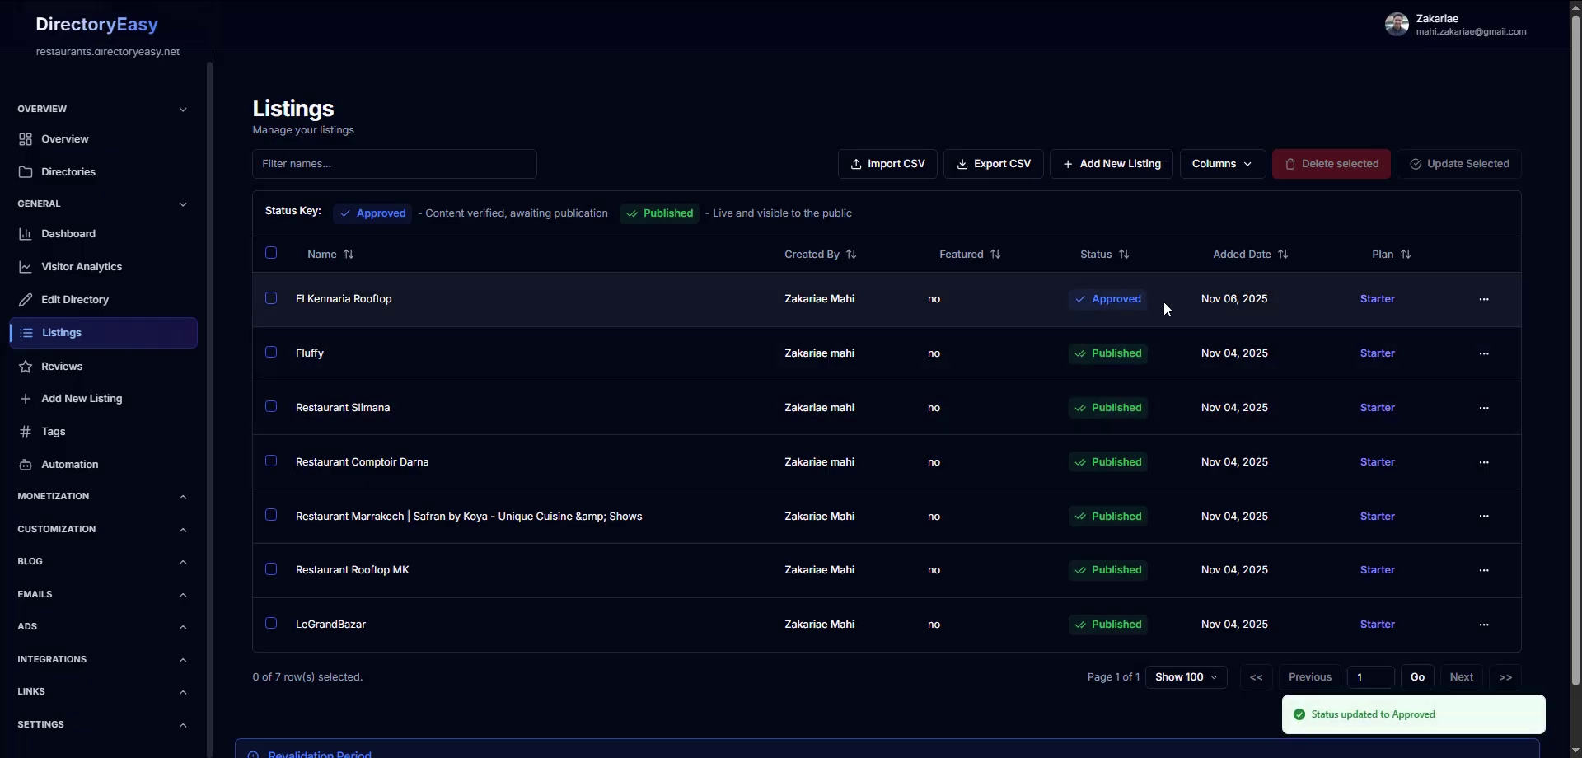
# - Check the actions available for El Kennaria Rooftop and submit the changes in its public listing edit form
pyautogui.click(1483, 298)
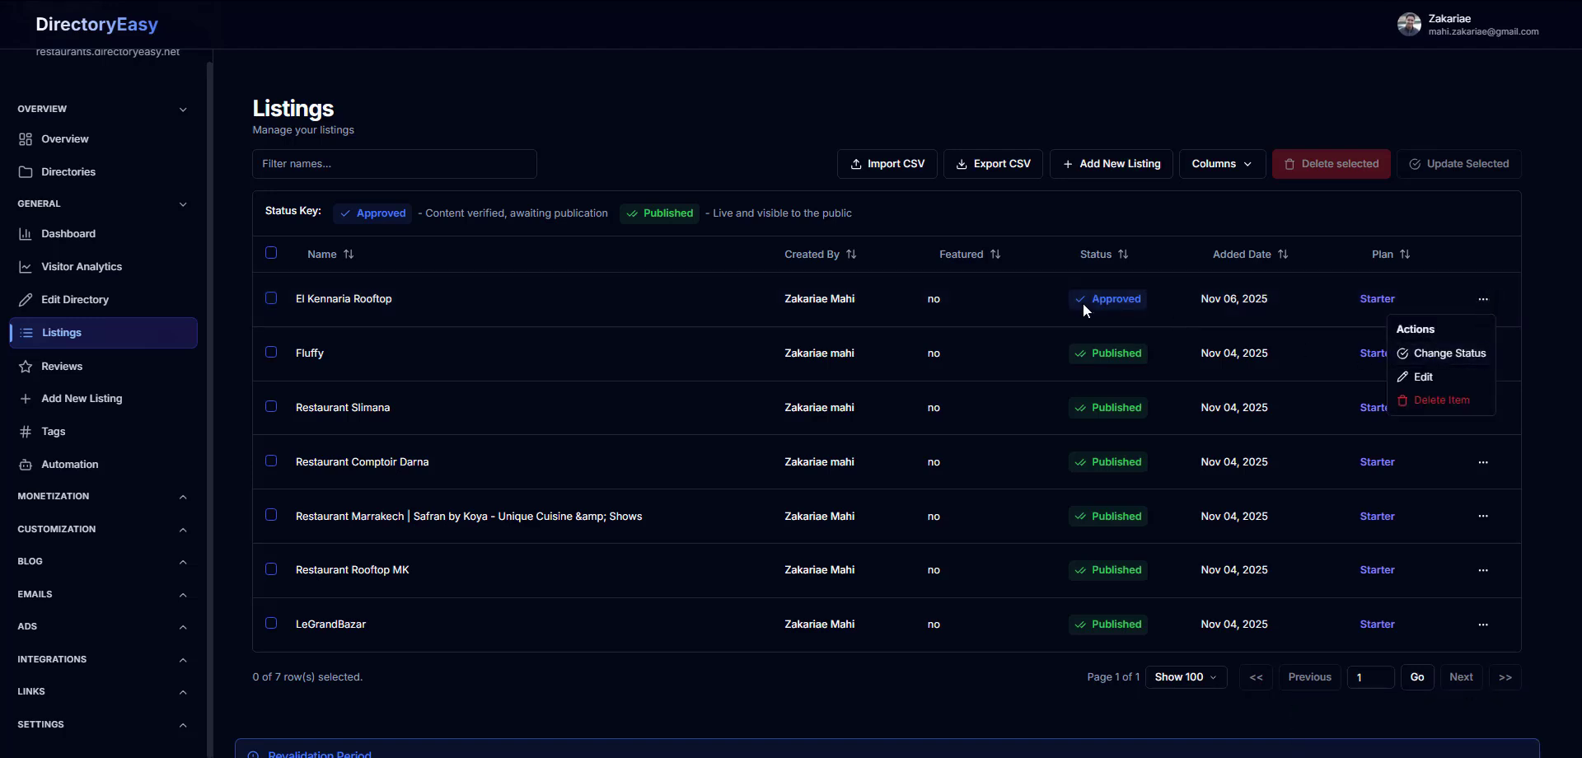
pyautogui.click(1053, 298)
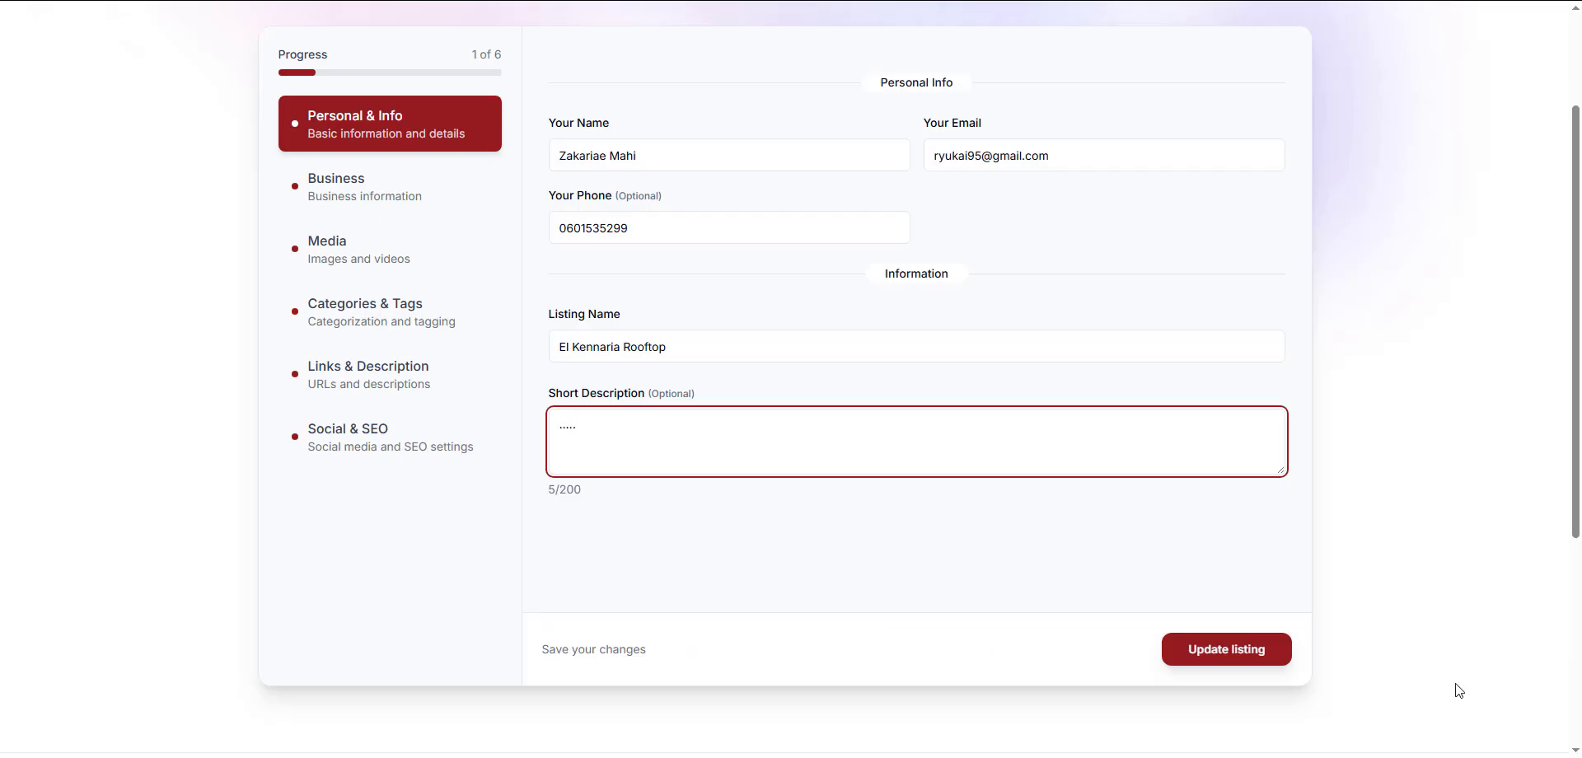
pyautogui.click(1260, 656)
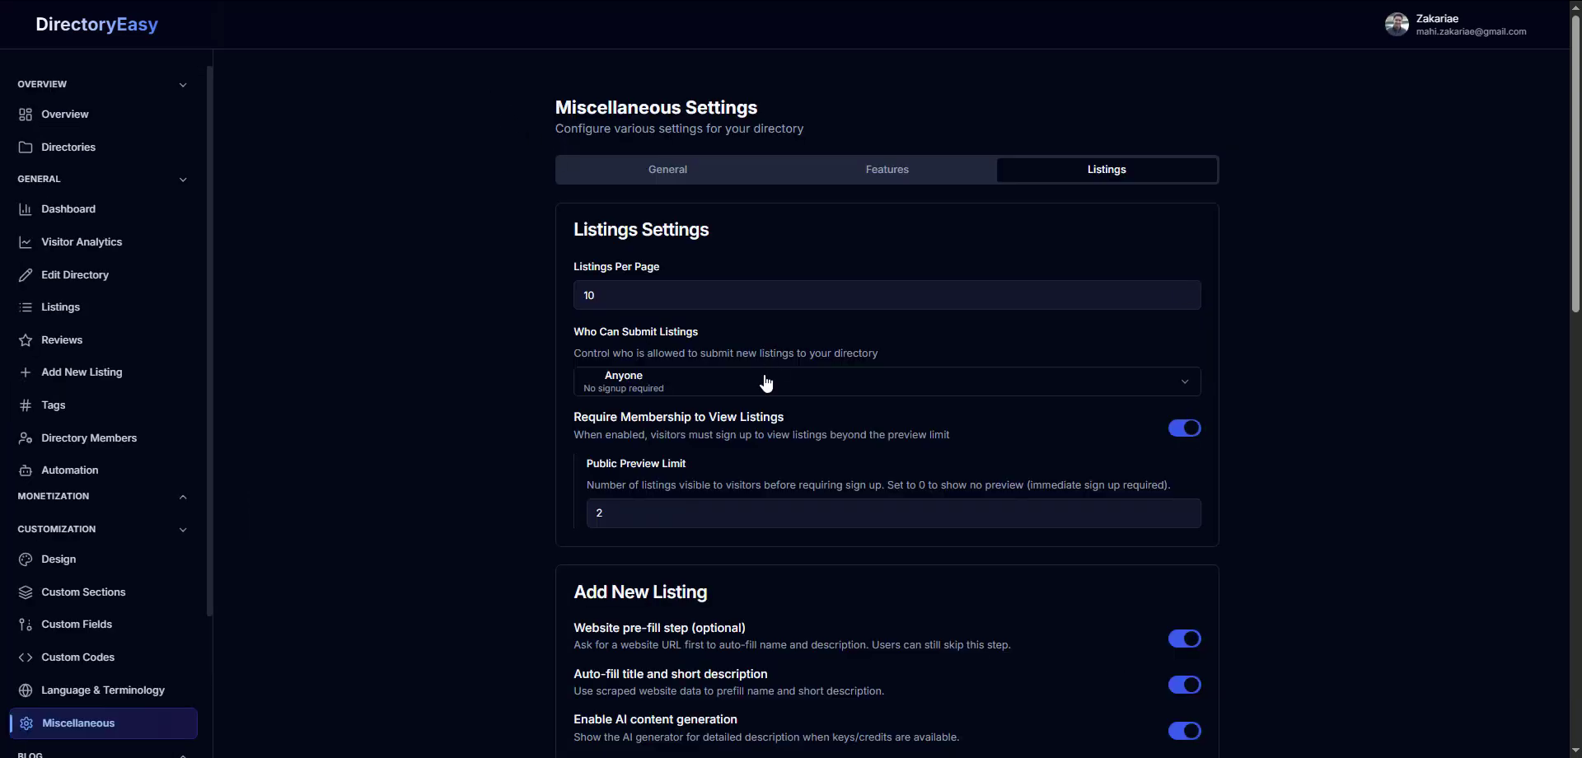
# - Restrict who can submit listings to Members Only and save the listings settings
pyautogui.click(766, 383)
pyautogui.click(704, 450)
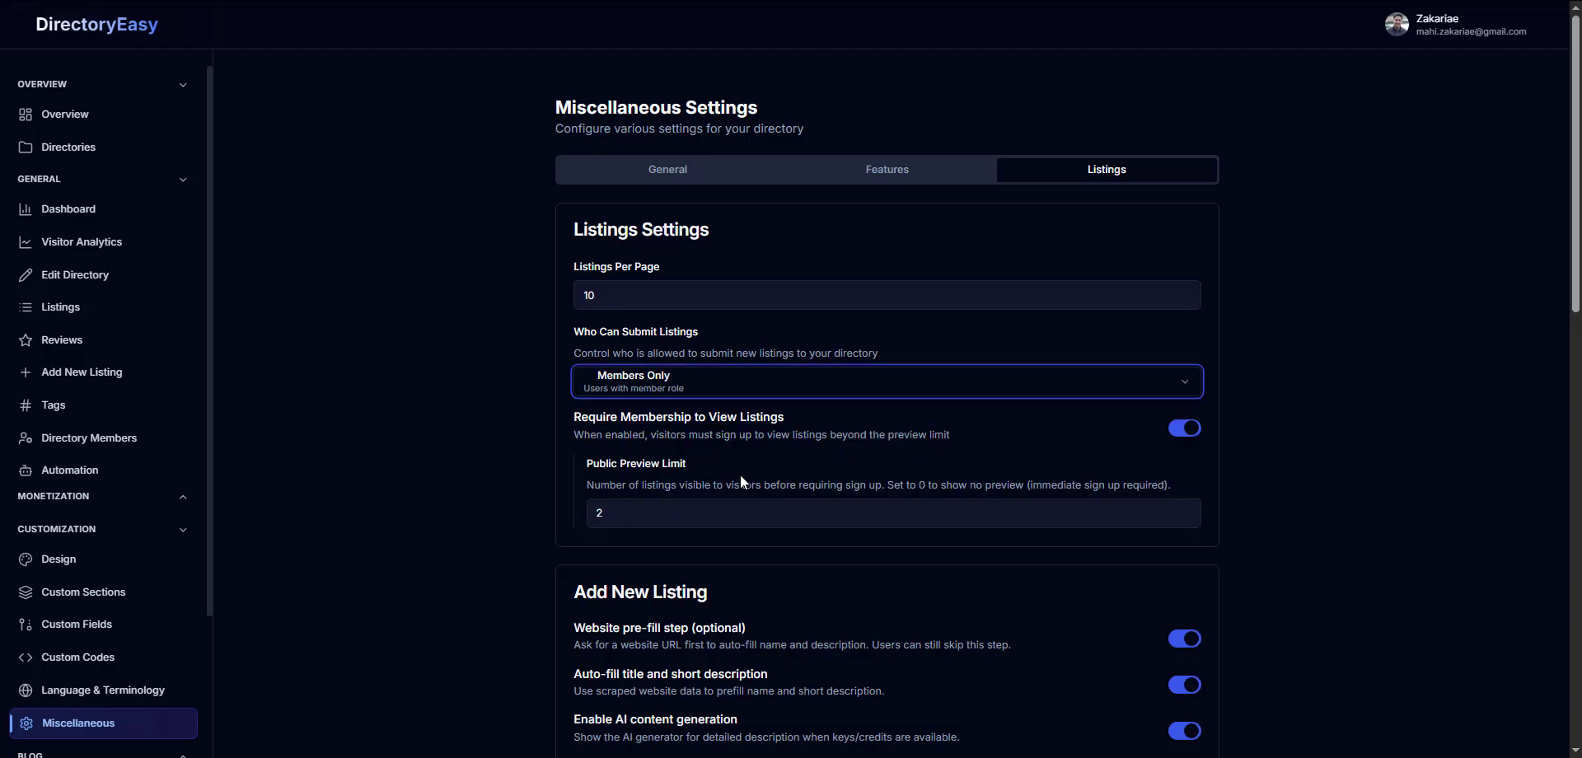
pyautogui.scroll(-14, 767, 511)
pyautogui.click(1176, 624)
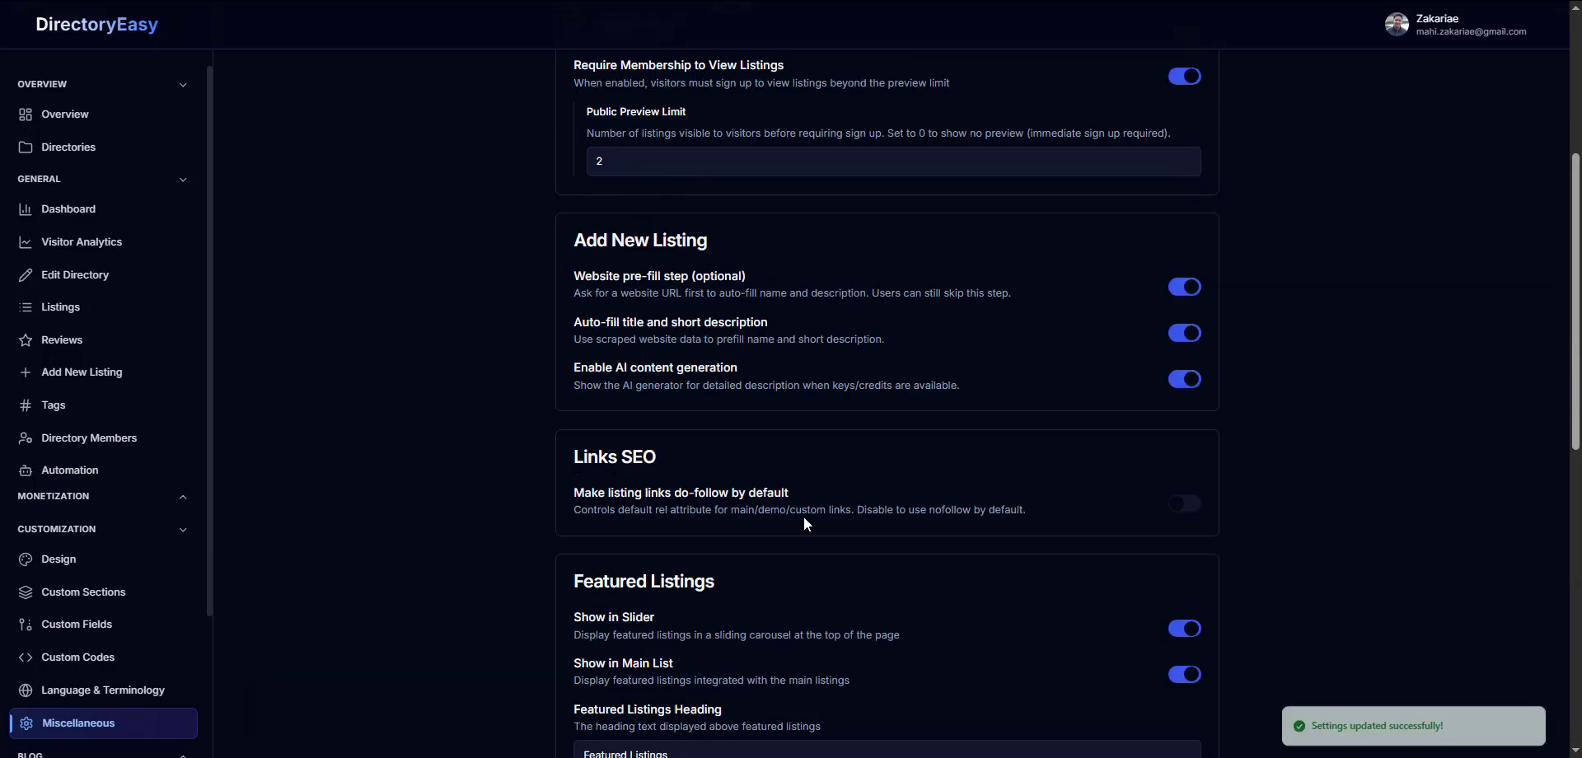
pyautogui.scroll(5, 803, 517)
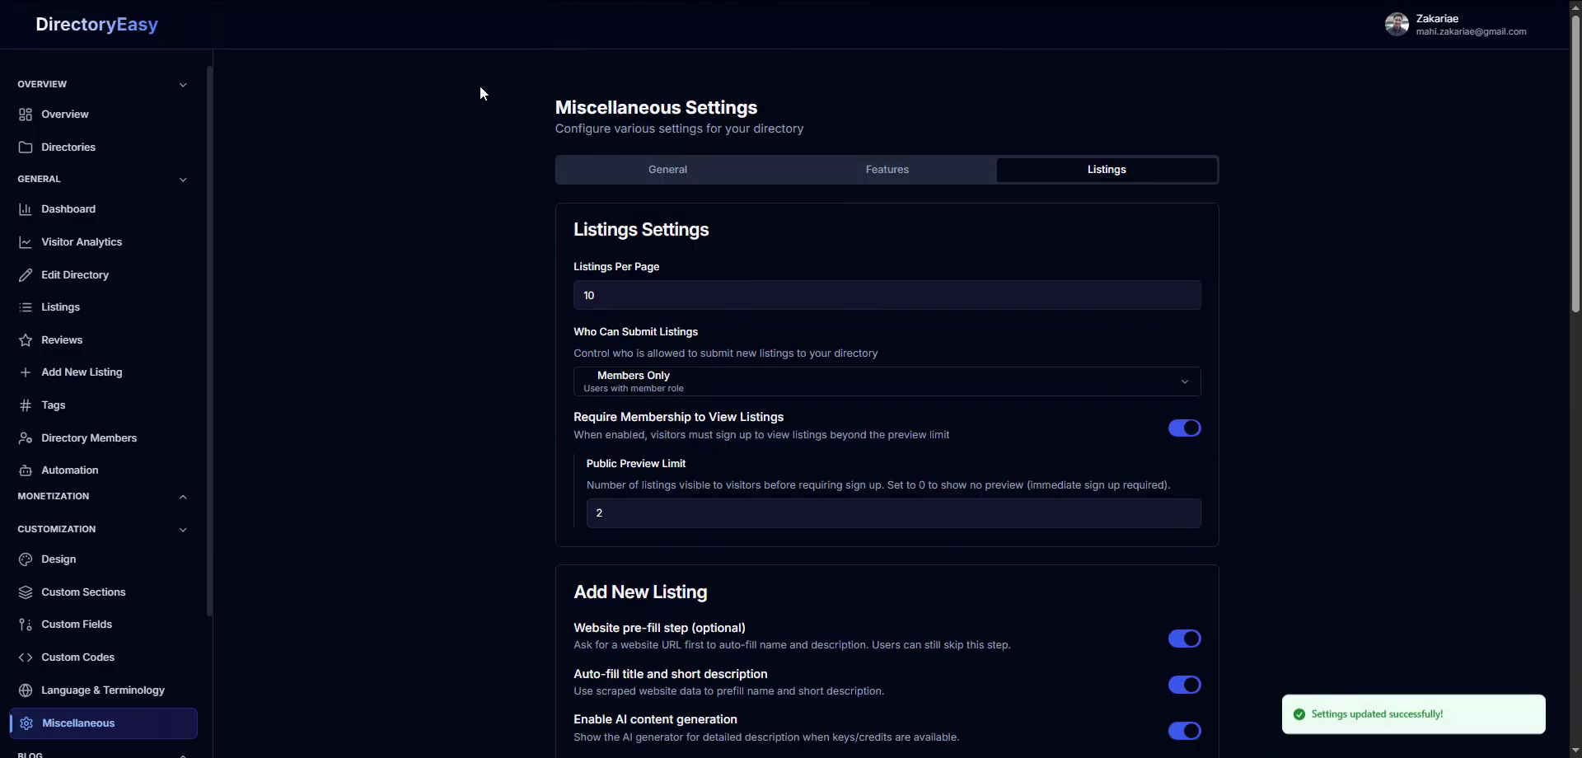
# - Try to submit a listing as a signed-out visitor on the public directory and return to the listings settings
pyautogui.click(462, 2)
pyautogui.click(463, 312)
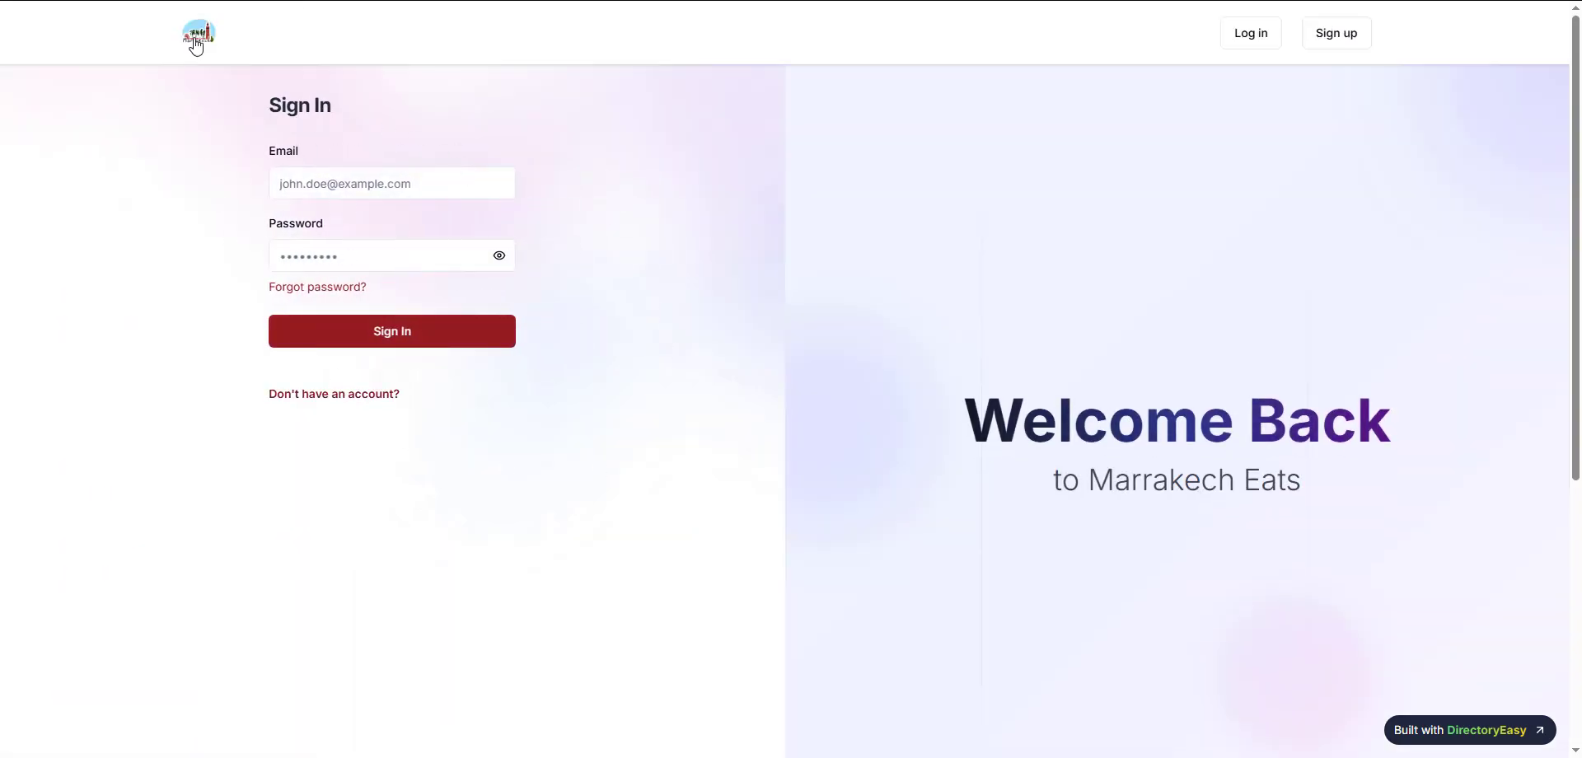
pyautogui.click(487, 1)
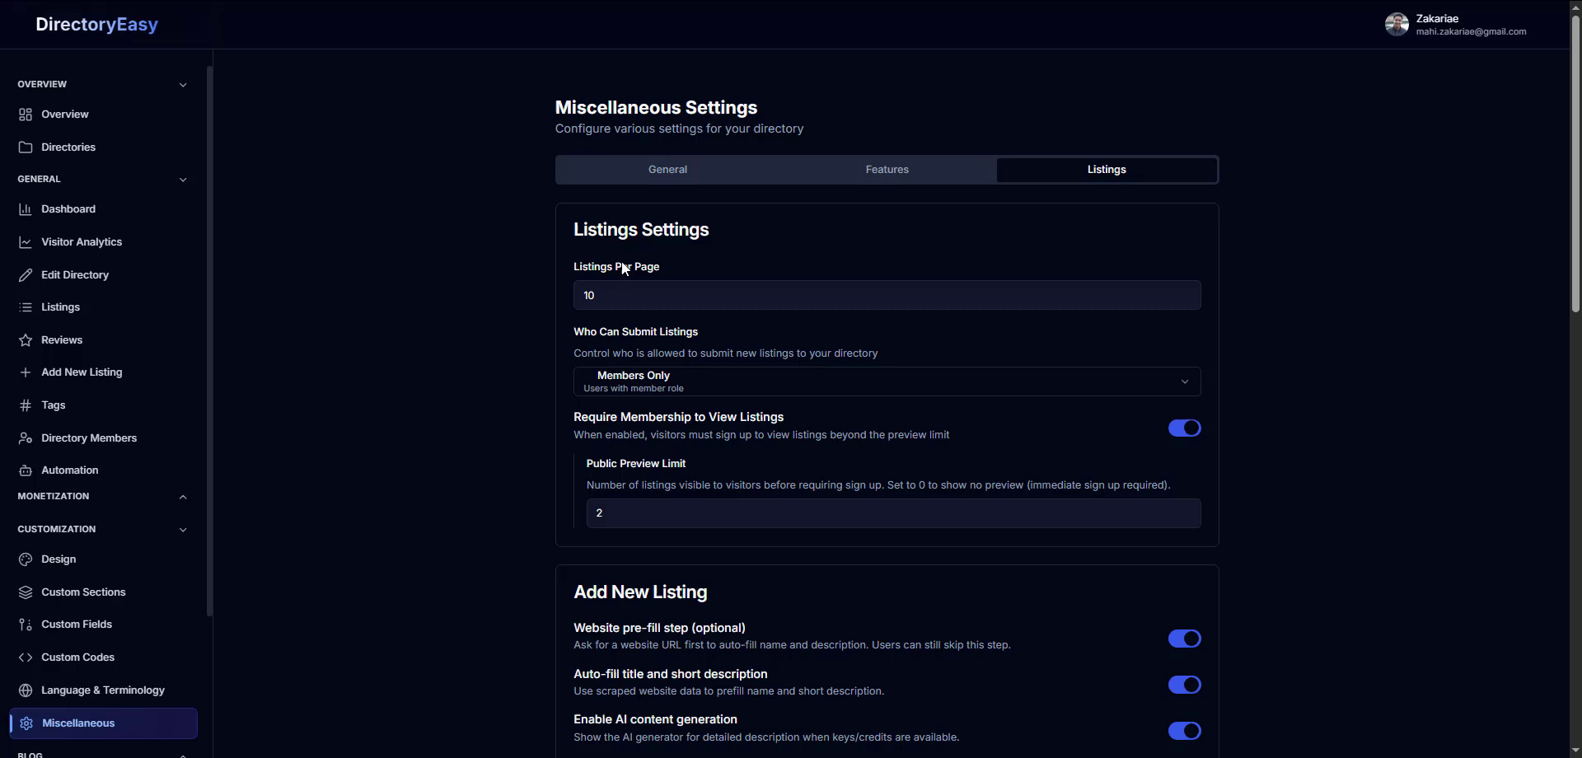
# - Choose Owner Only for who can submit listings
pyautogui.click(679, 384)
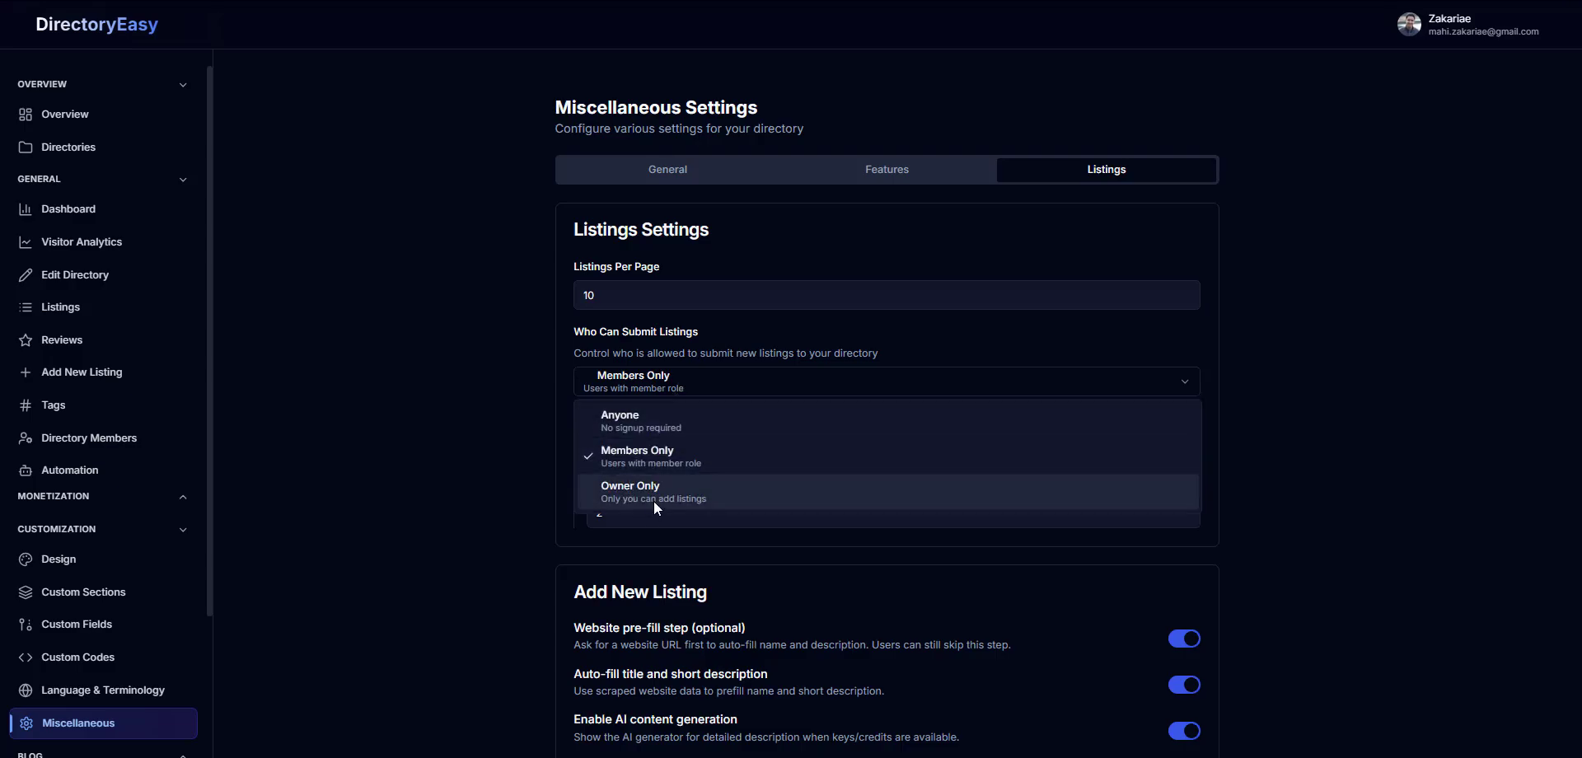
pyautogui.click(655, 501)
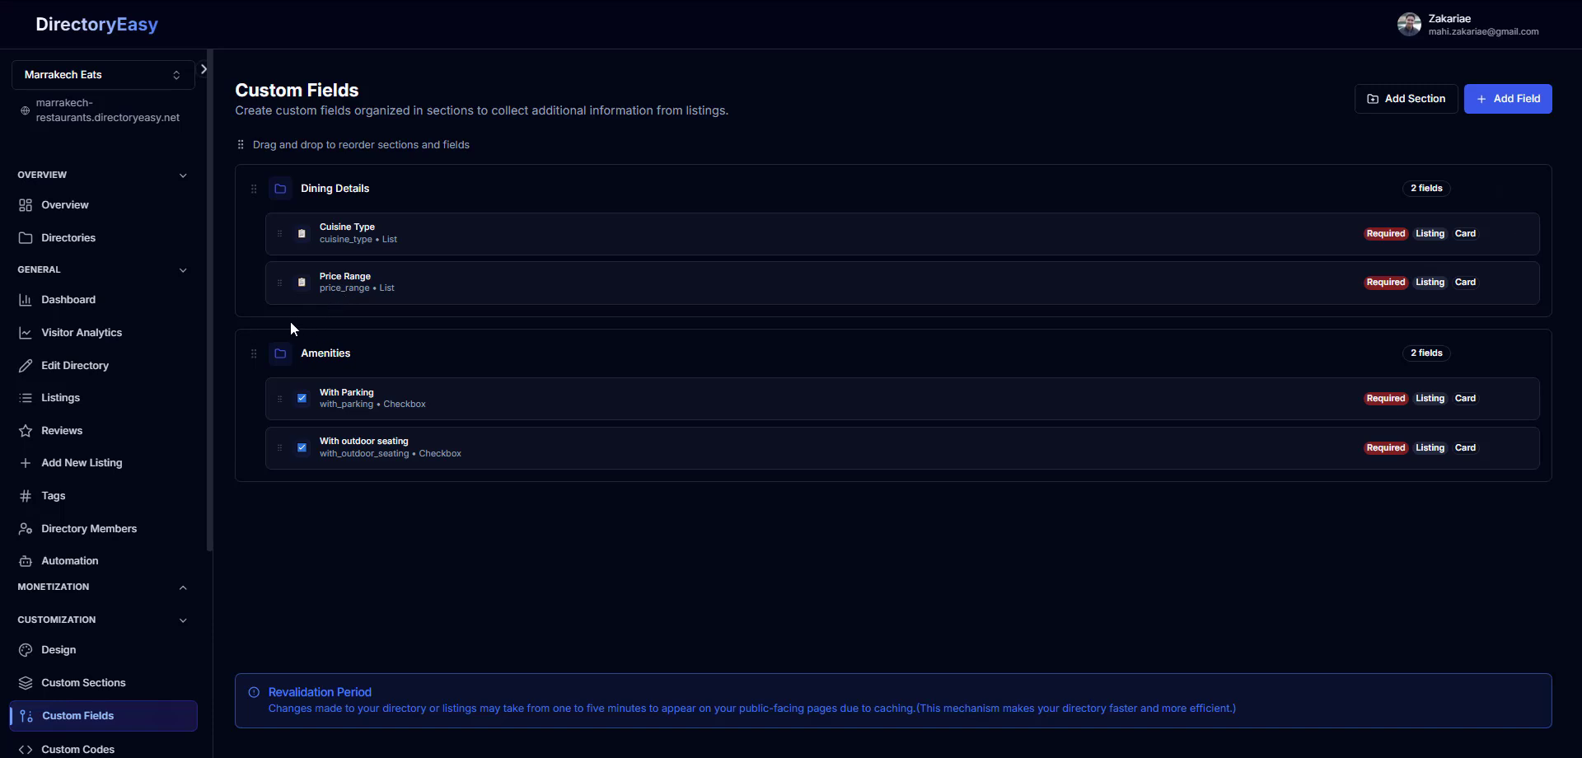
# - Move Price Range above Cuisine Type in Dining Details, and restore the original order of the custom fields and sections
pyautogui.moveTo(278, 283); pyautogui.dragTo(275, 216)
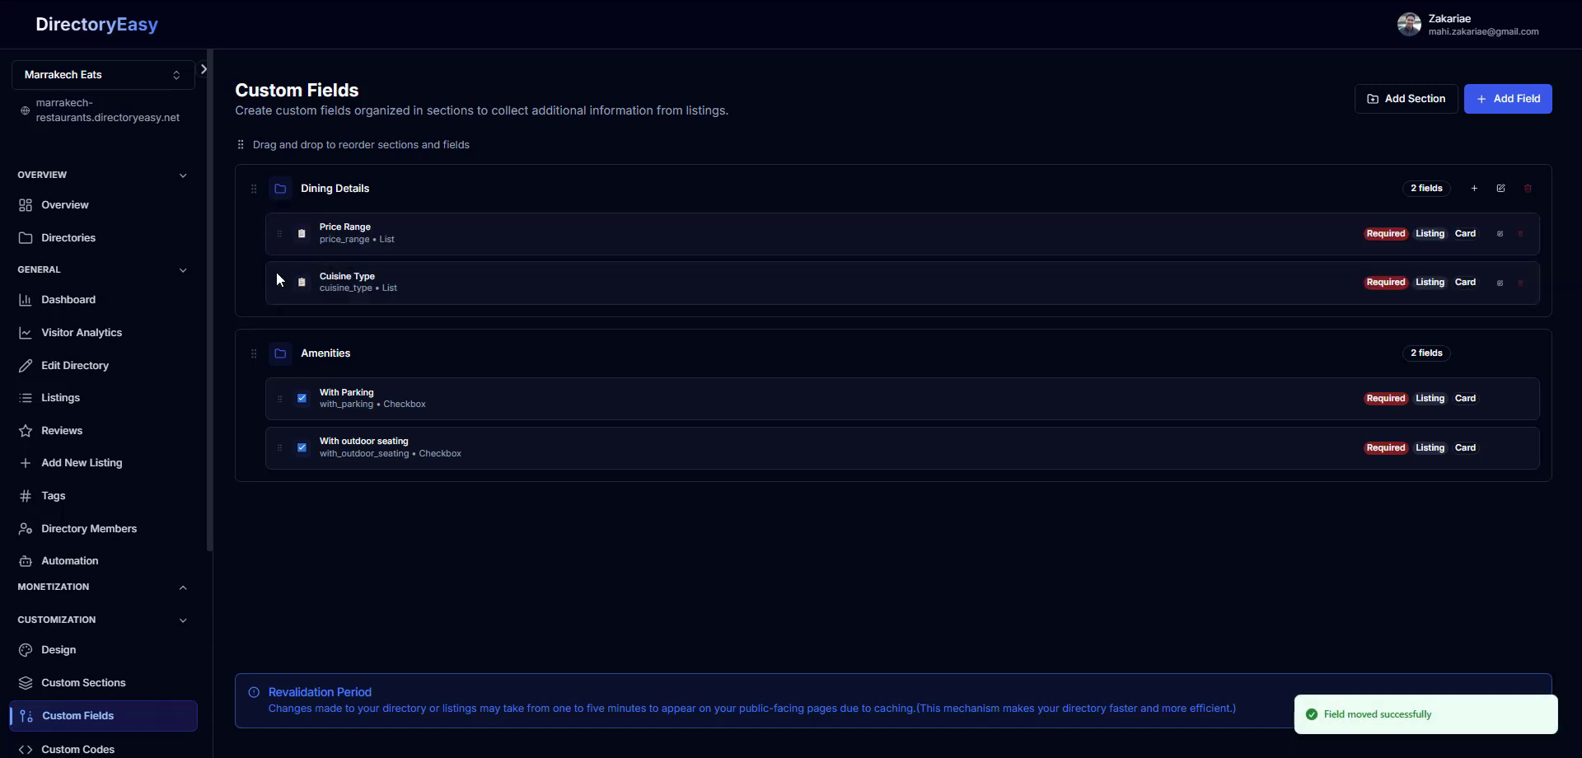
pyautogui.moveTo(276, 274); pyautogui.dragTo(117, 379)
pyautogui.moveTo(247, 352); pyautogui.dragTo(379, 244)
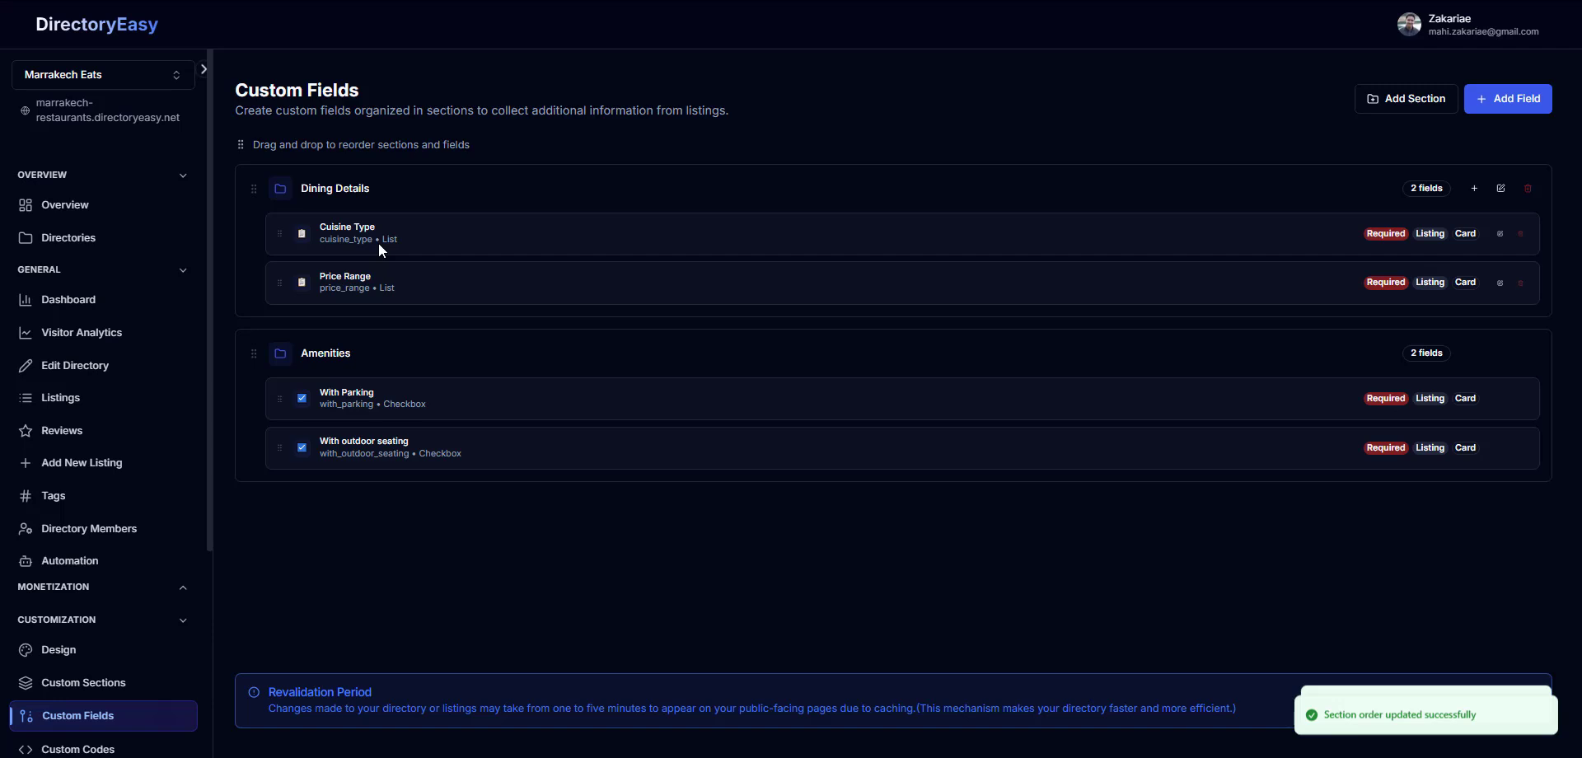
# - Create the section Dining Details 2 described as "Information about cuisine", with Active, Show in Filters and Expanded by Default enabled
pyautogui.click(1406, 98)
pyautogui.write('Dining Details 2')
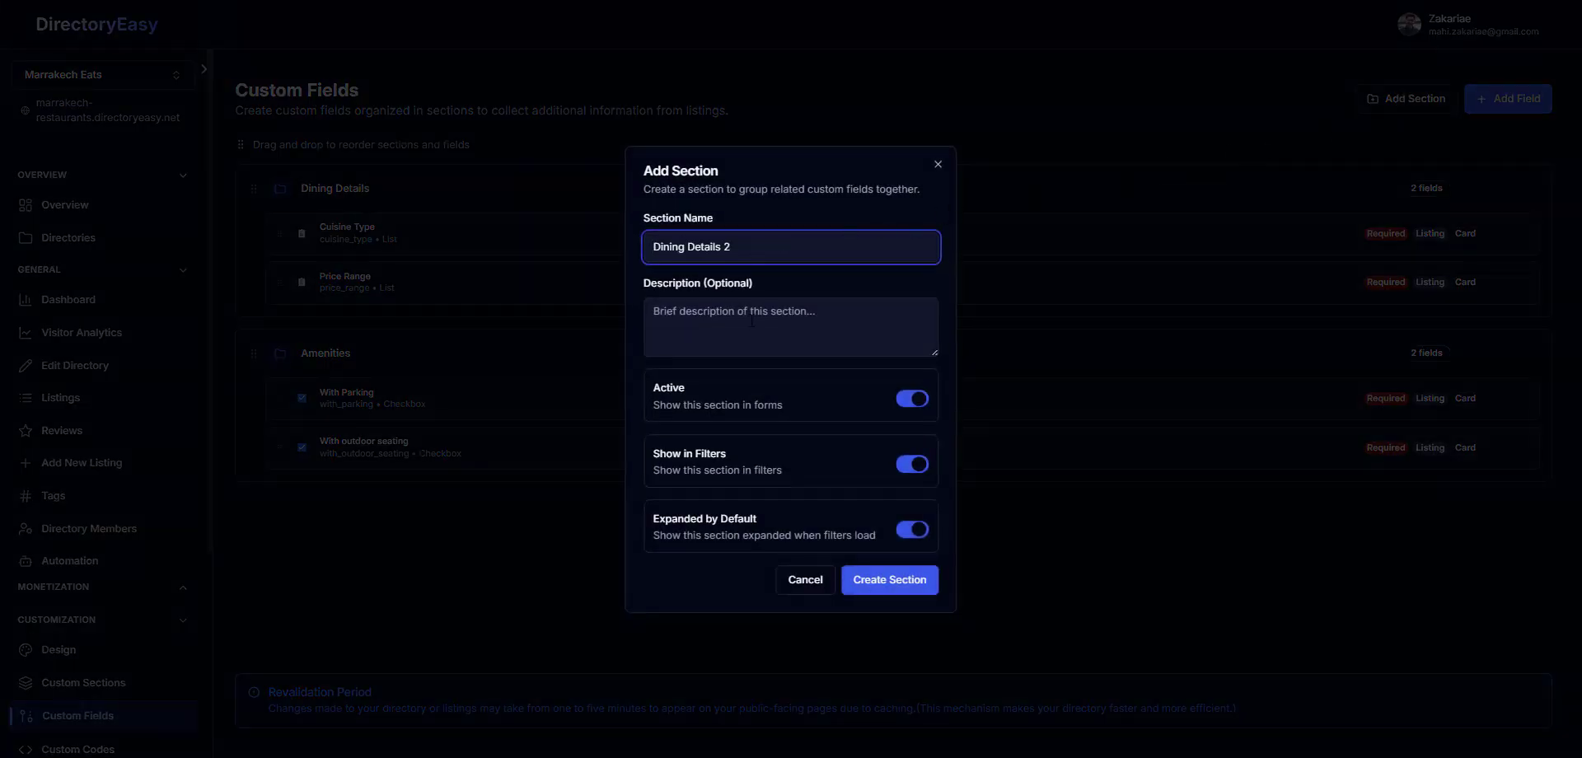
pyautogui.click(752, 321)
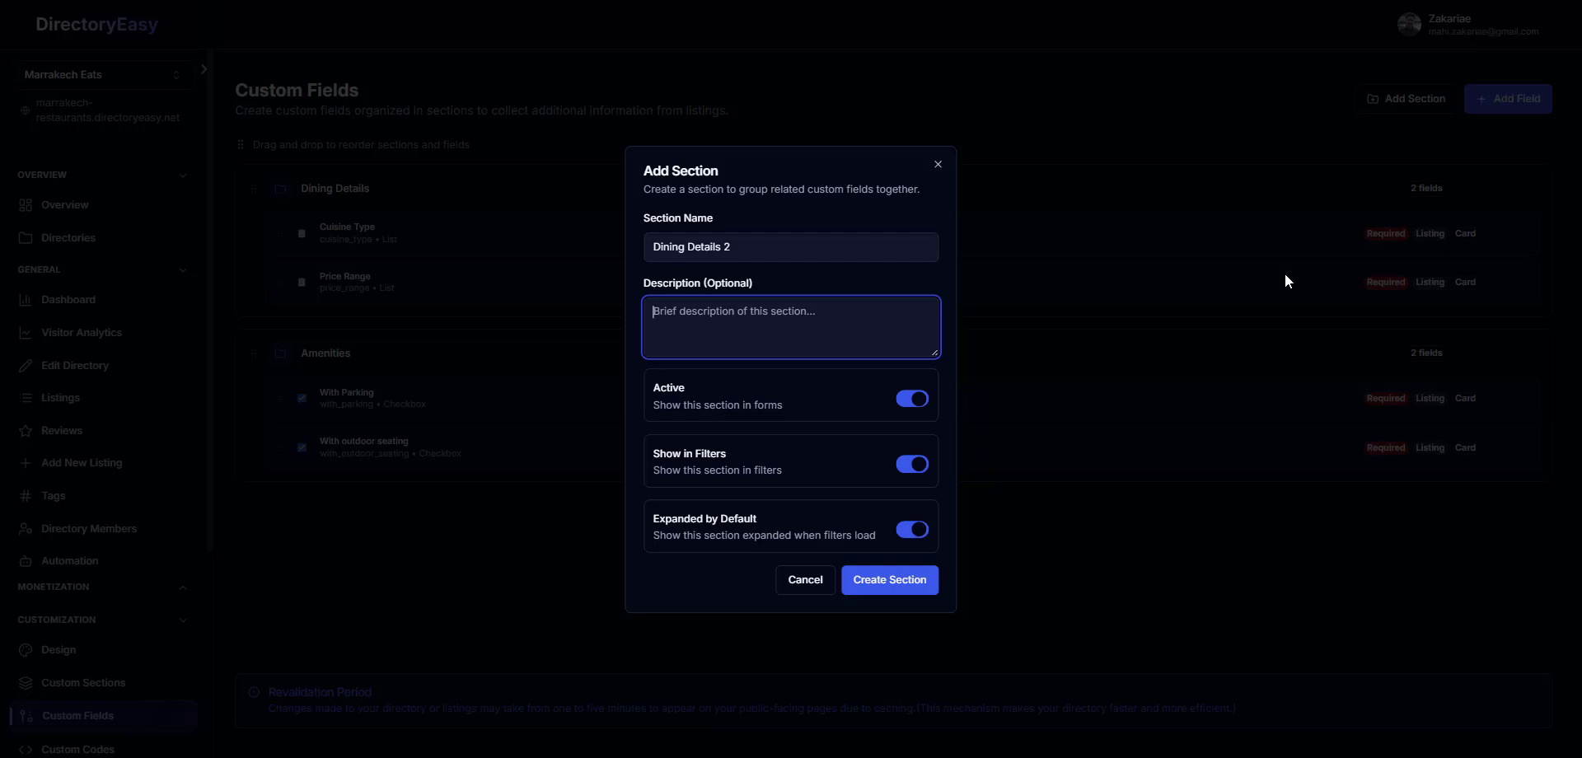
pyautogui.write('Information about cuisine')
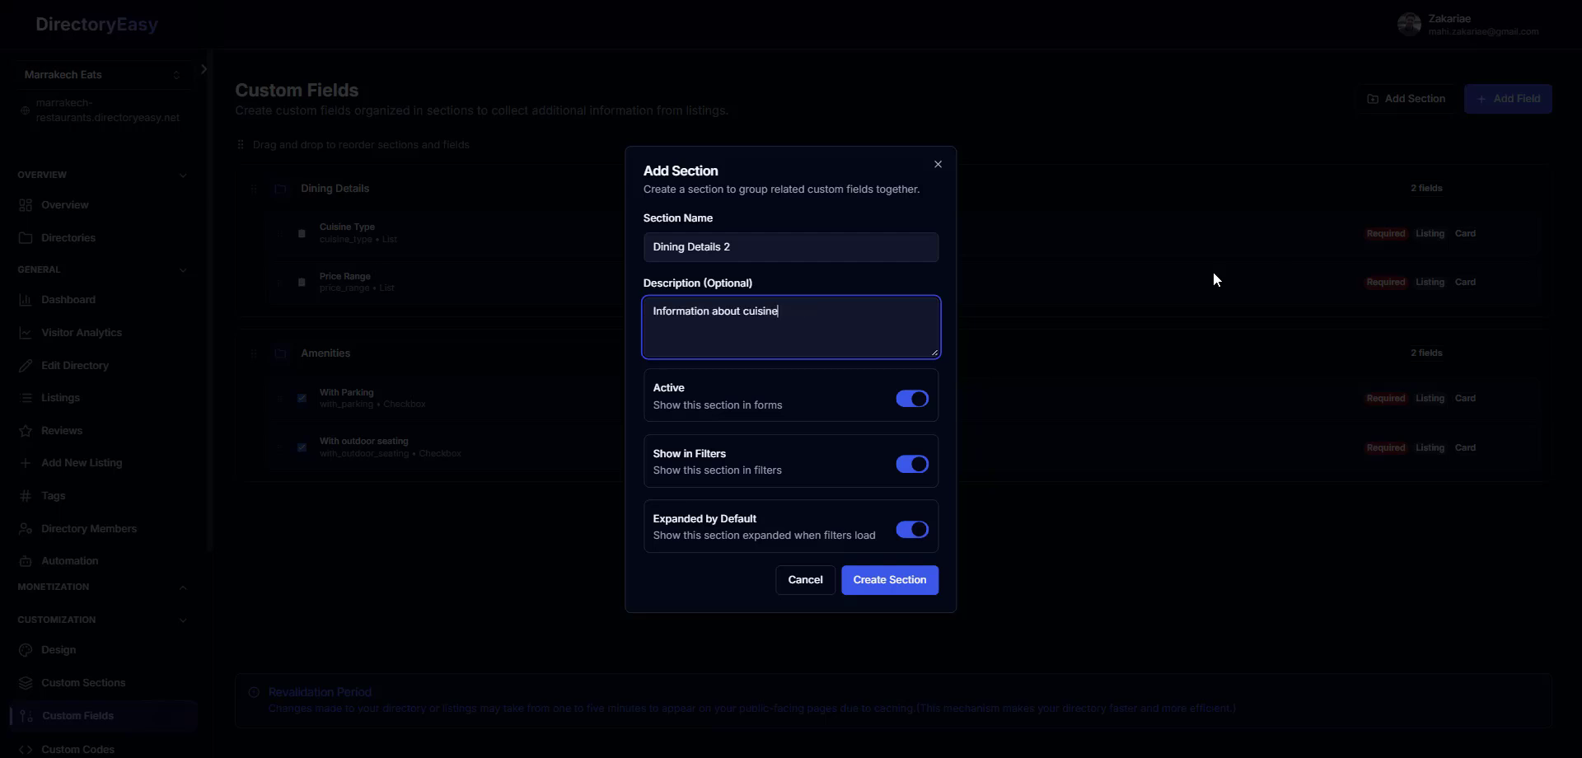
pyautogui.click(877, 417)
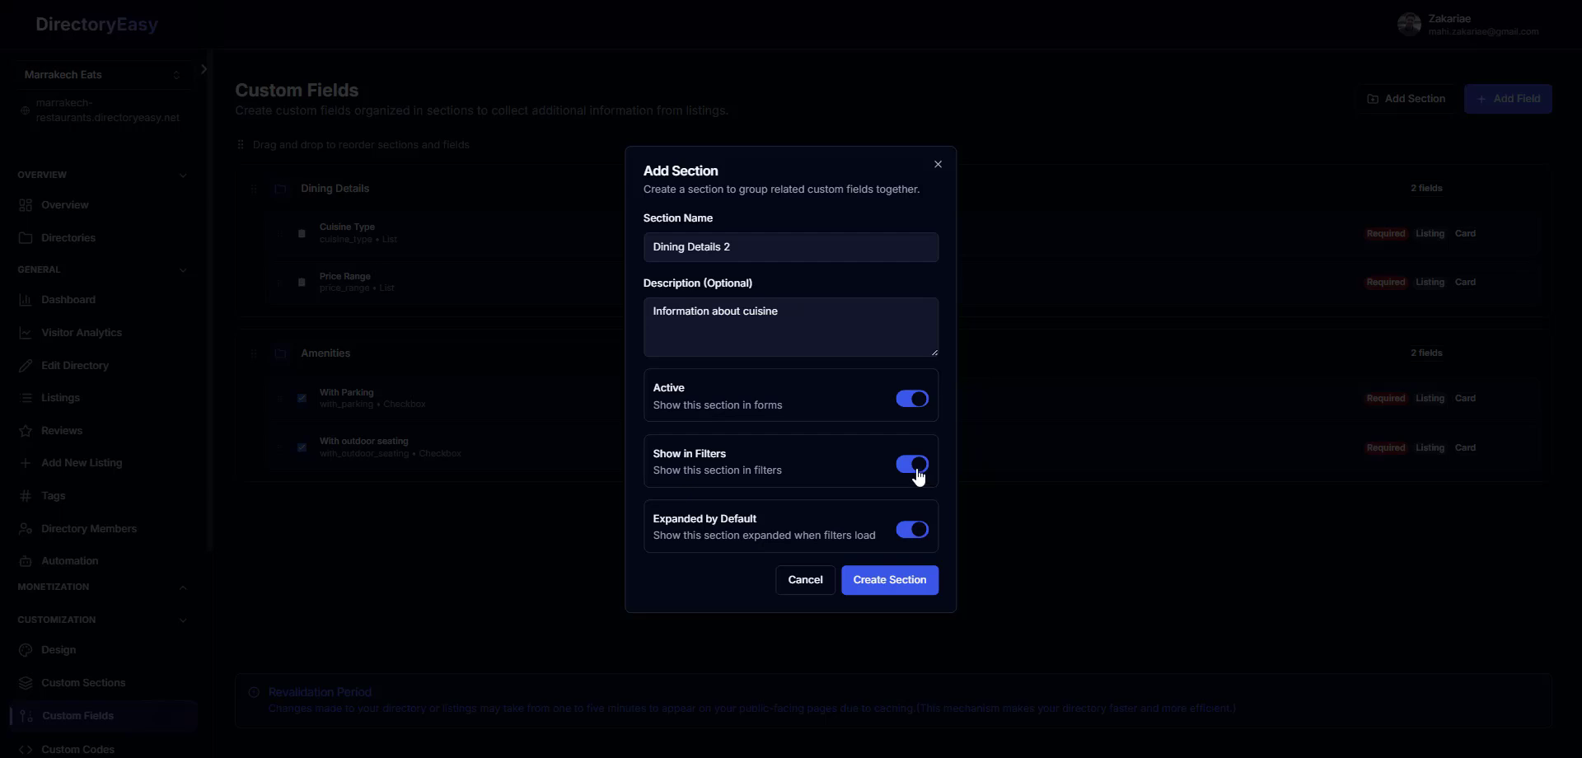
pyautogui.click(922, 532)
pyautogui.click(923, 531)
pyautogui.click(906, 584)
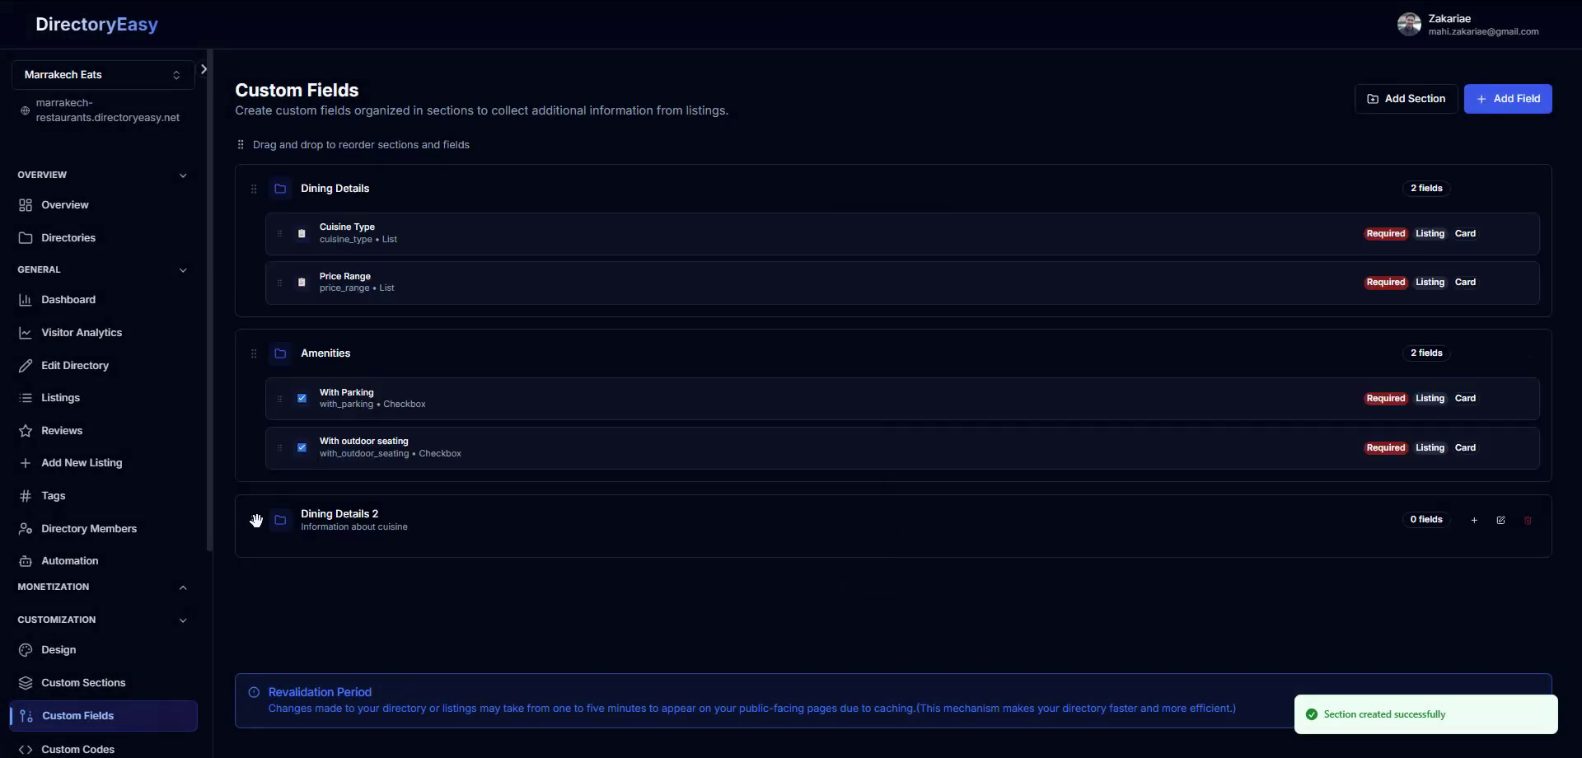
# - Start a custom field in the Dining Details 2 section with the name cuisine_type and the display label Cuisine Type
pyautogui.click(1474, 520)
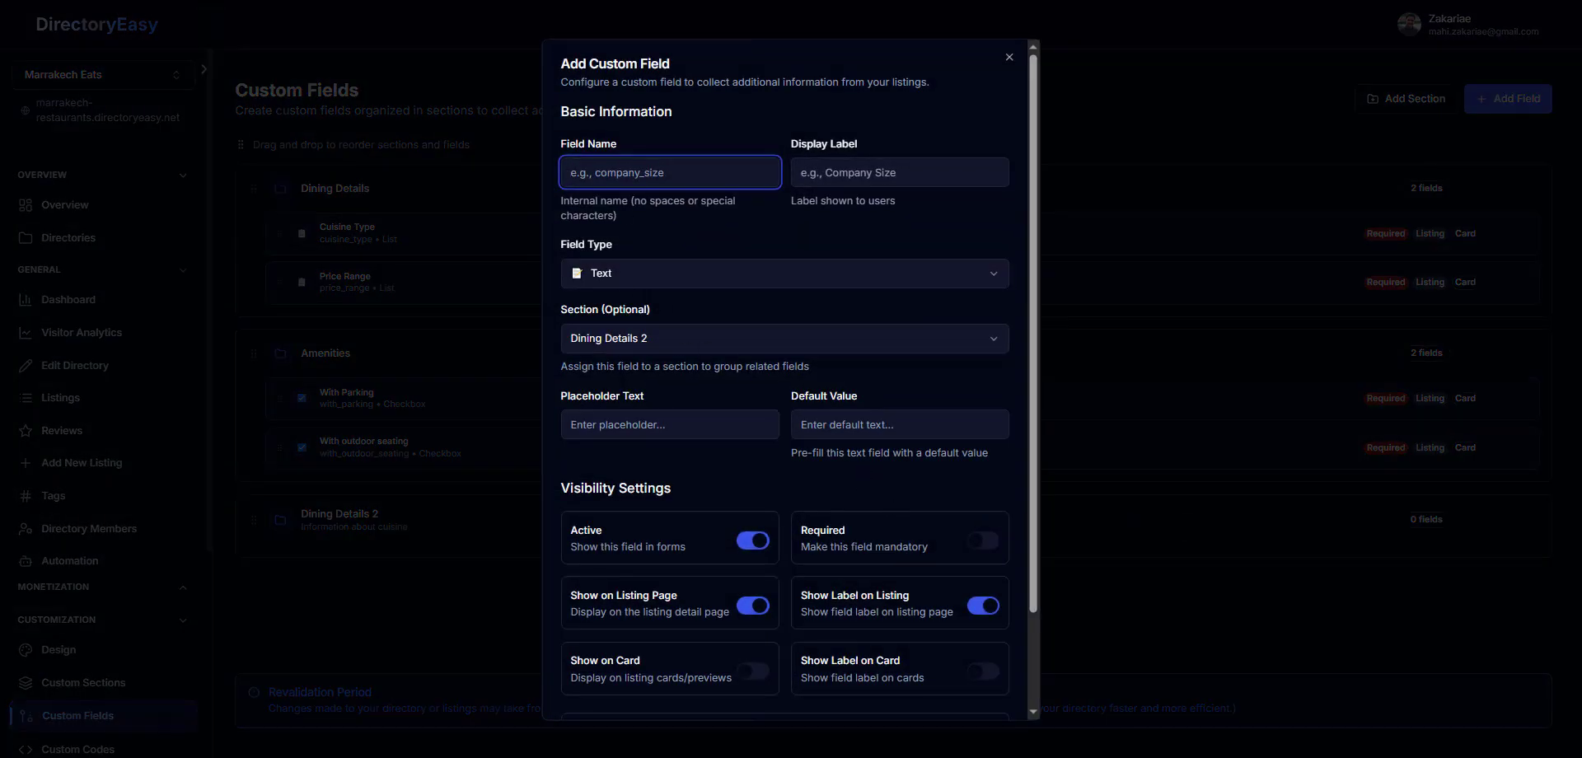
pyautogui.write('cuisine')
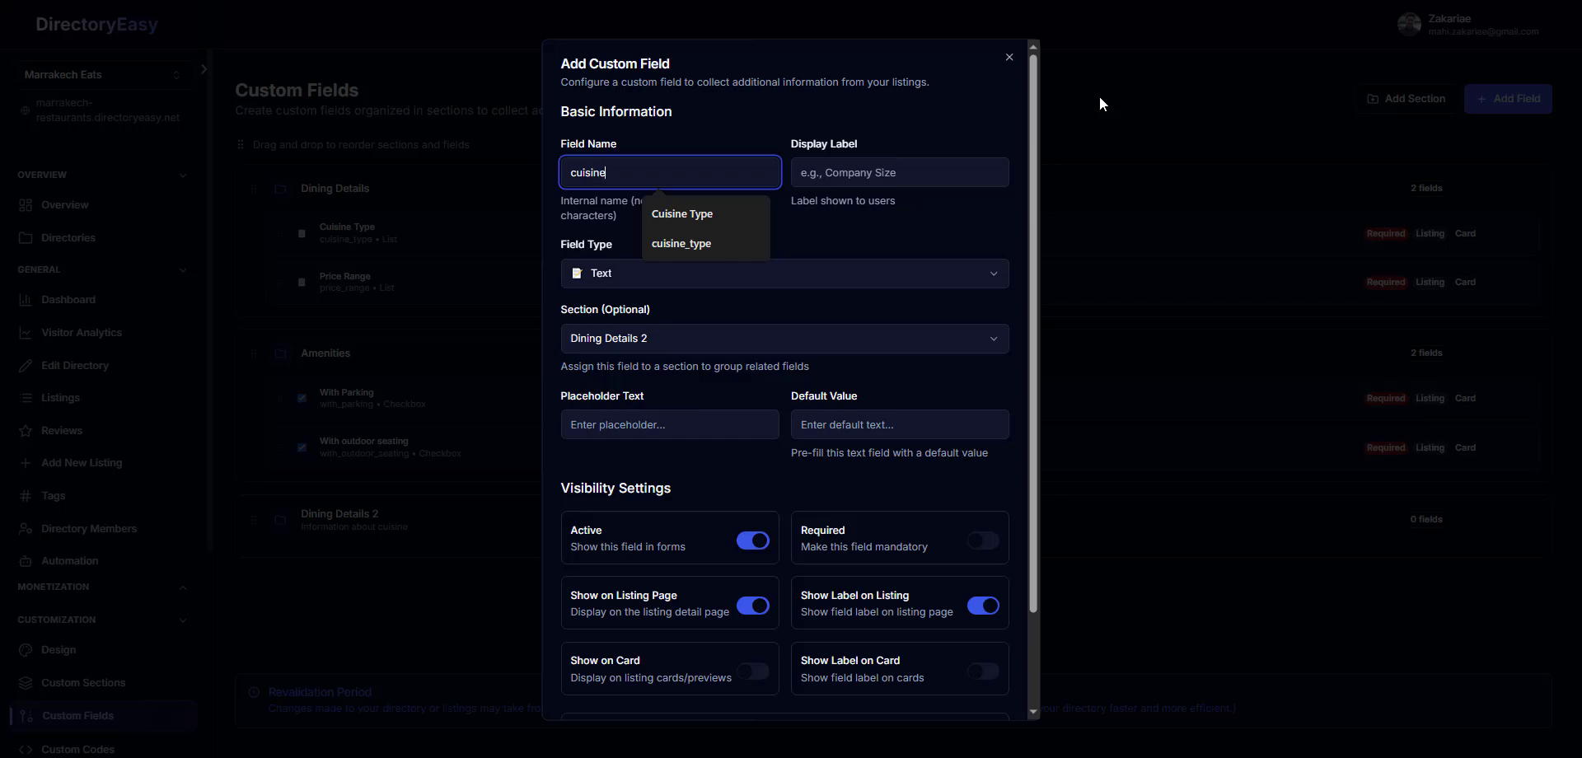
pyautogui.press('Down')
pyautogui.press('Down')
pyautogui.press('Return')
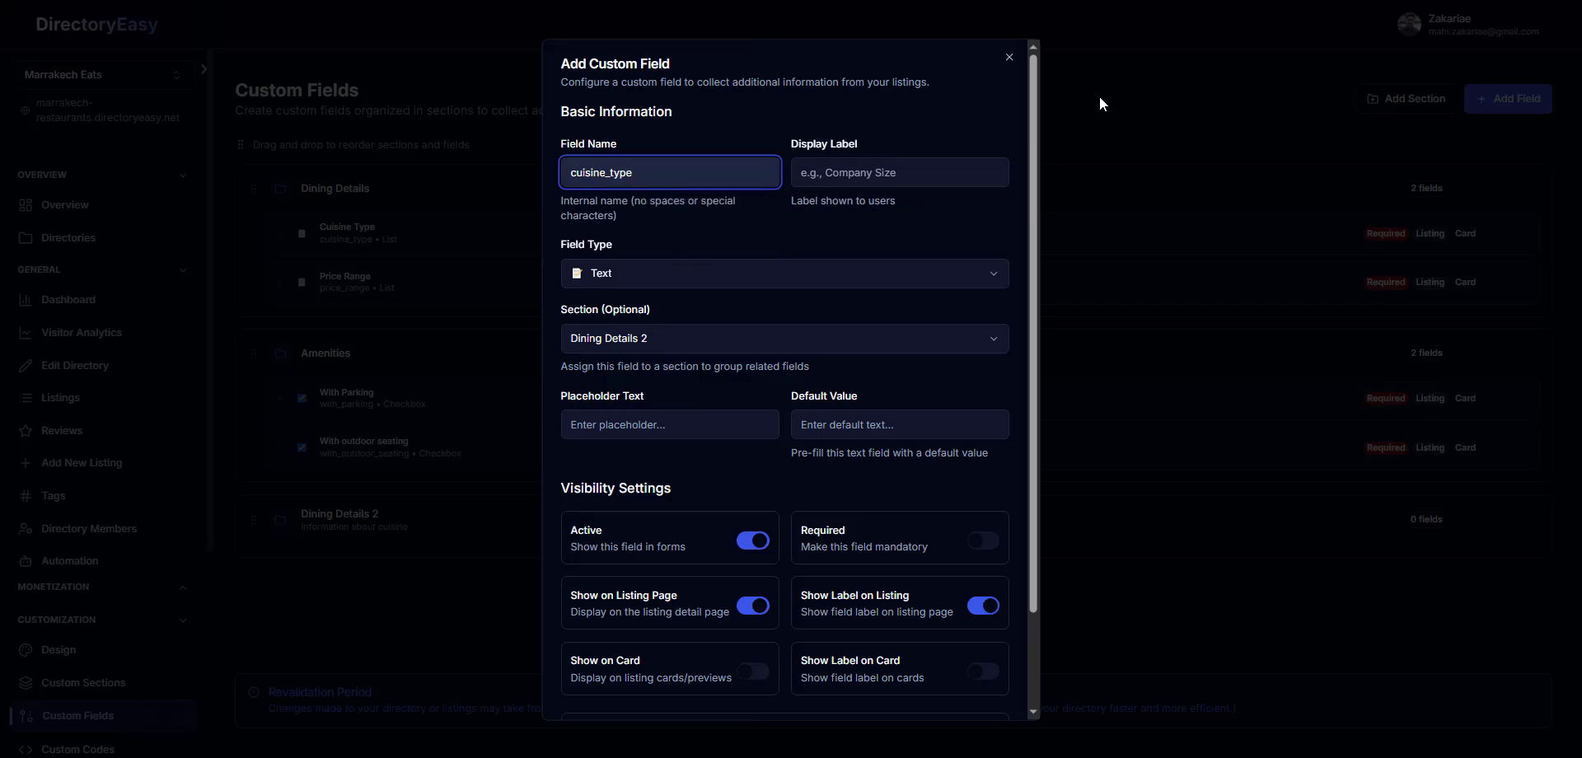
pyautogui.click(947, 167)
pyautogui.write('C')
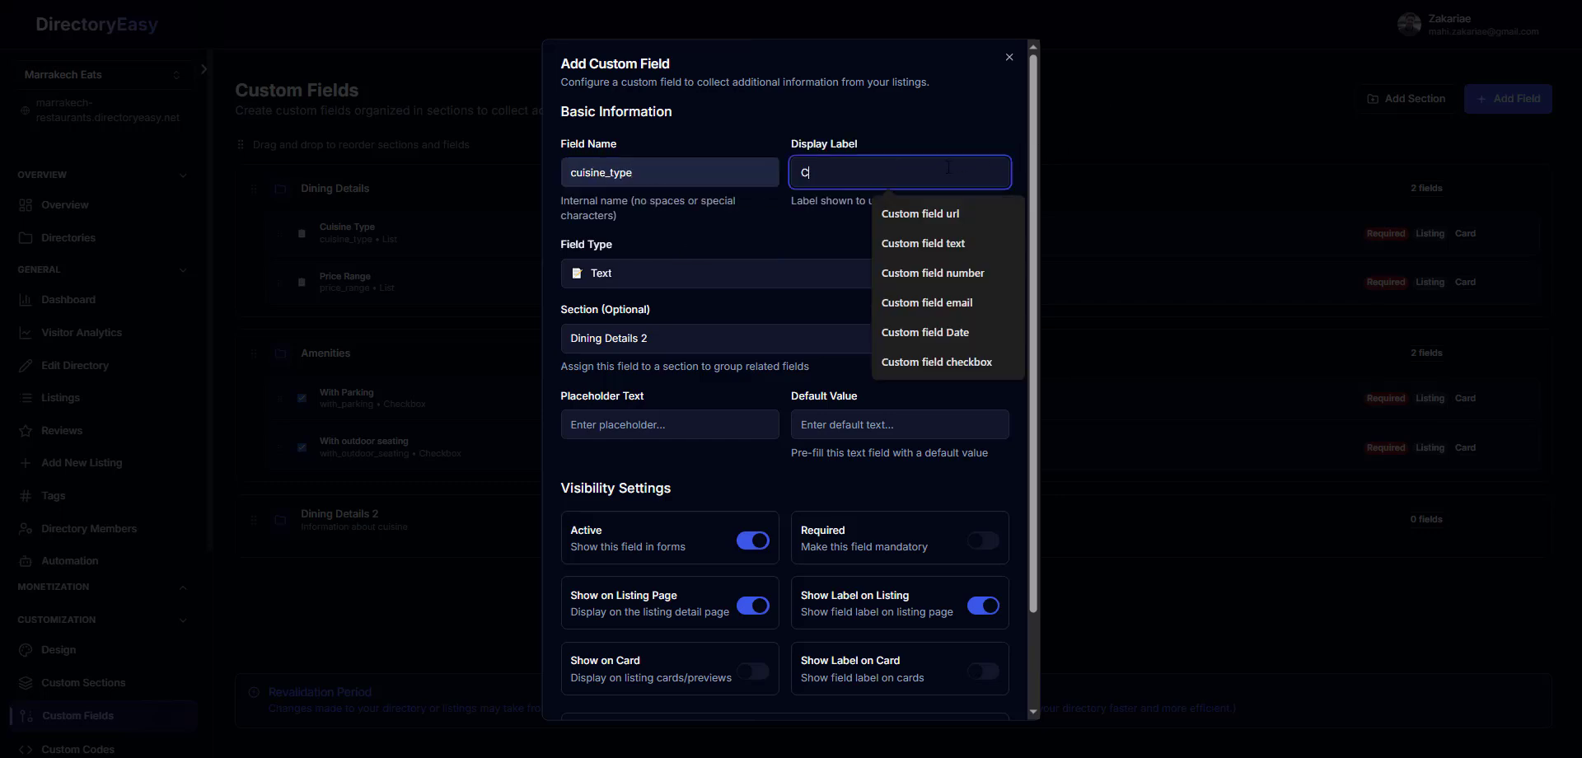
pyautogui.write('uisine Type')
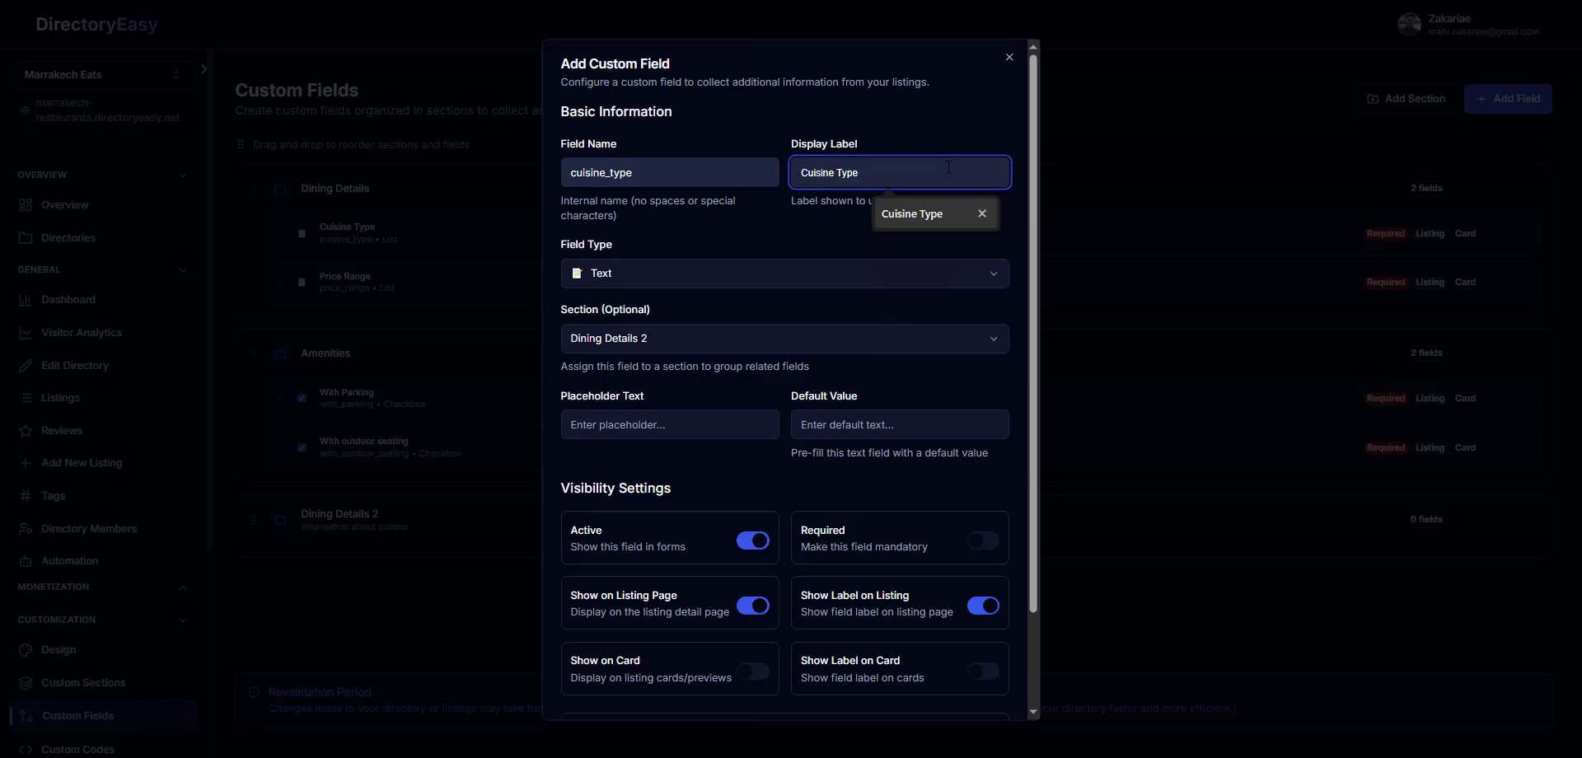
pyautogui.click(785, 224)
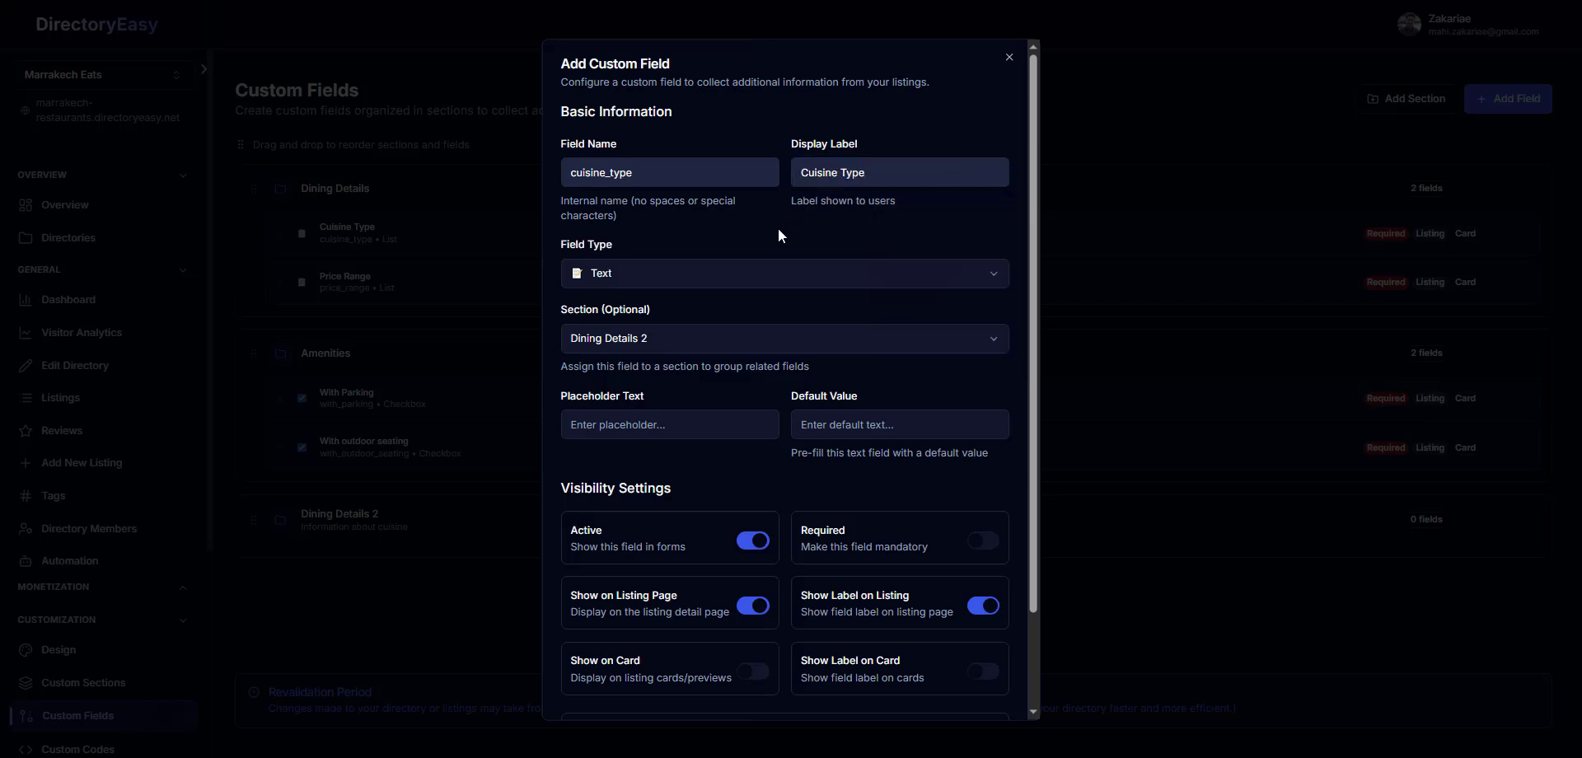
# - Try the Number, Email and URL field types for the new Cuisine Type field, checking the settings each one offers
pyautogui.click(657, 279)
pyautogui.click(659, 280)
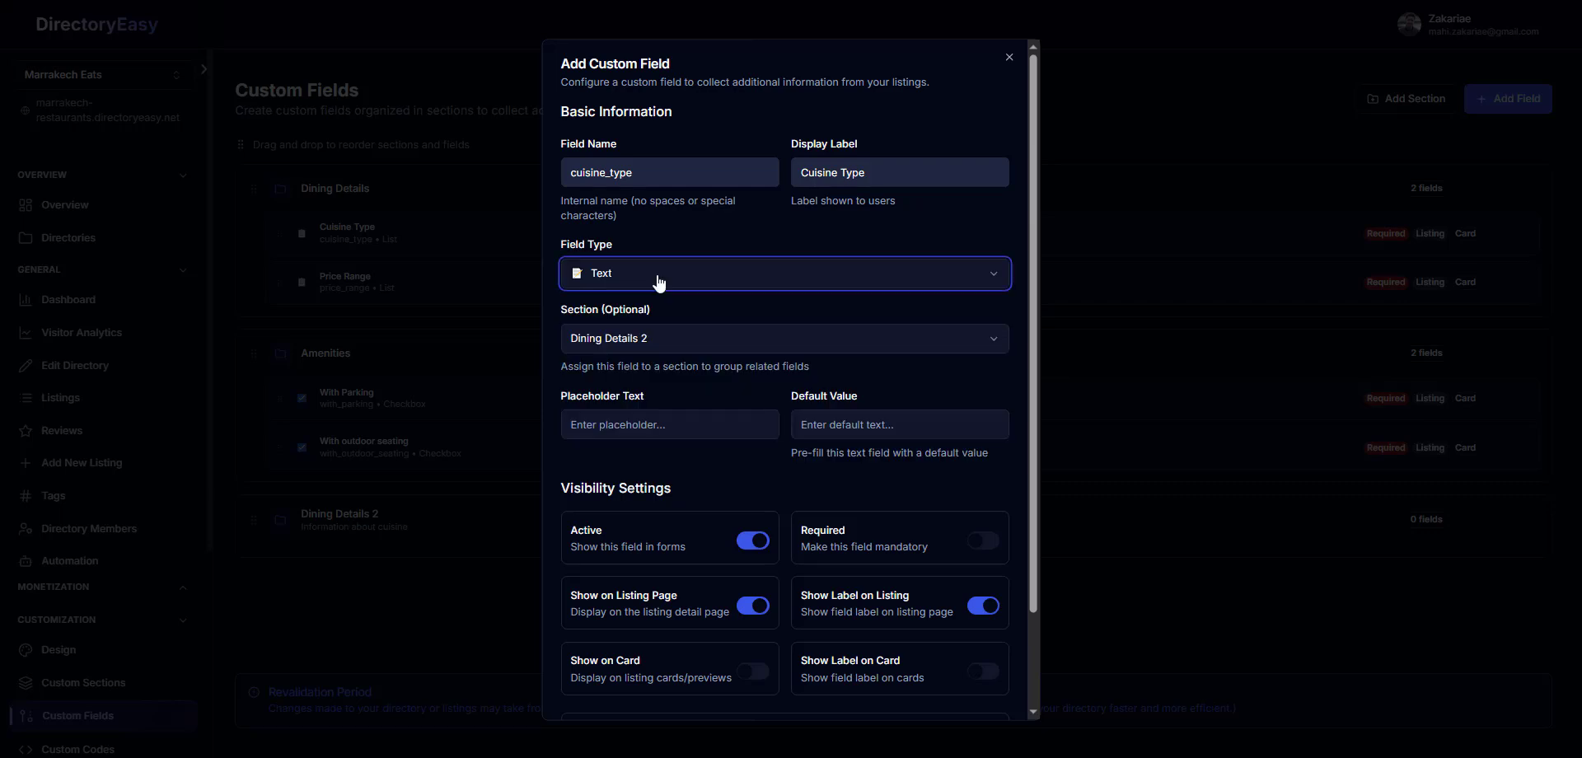
pyautogui.click(659, 278)
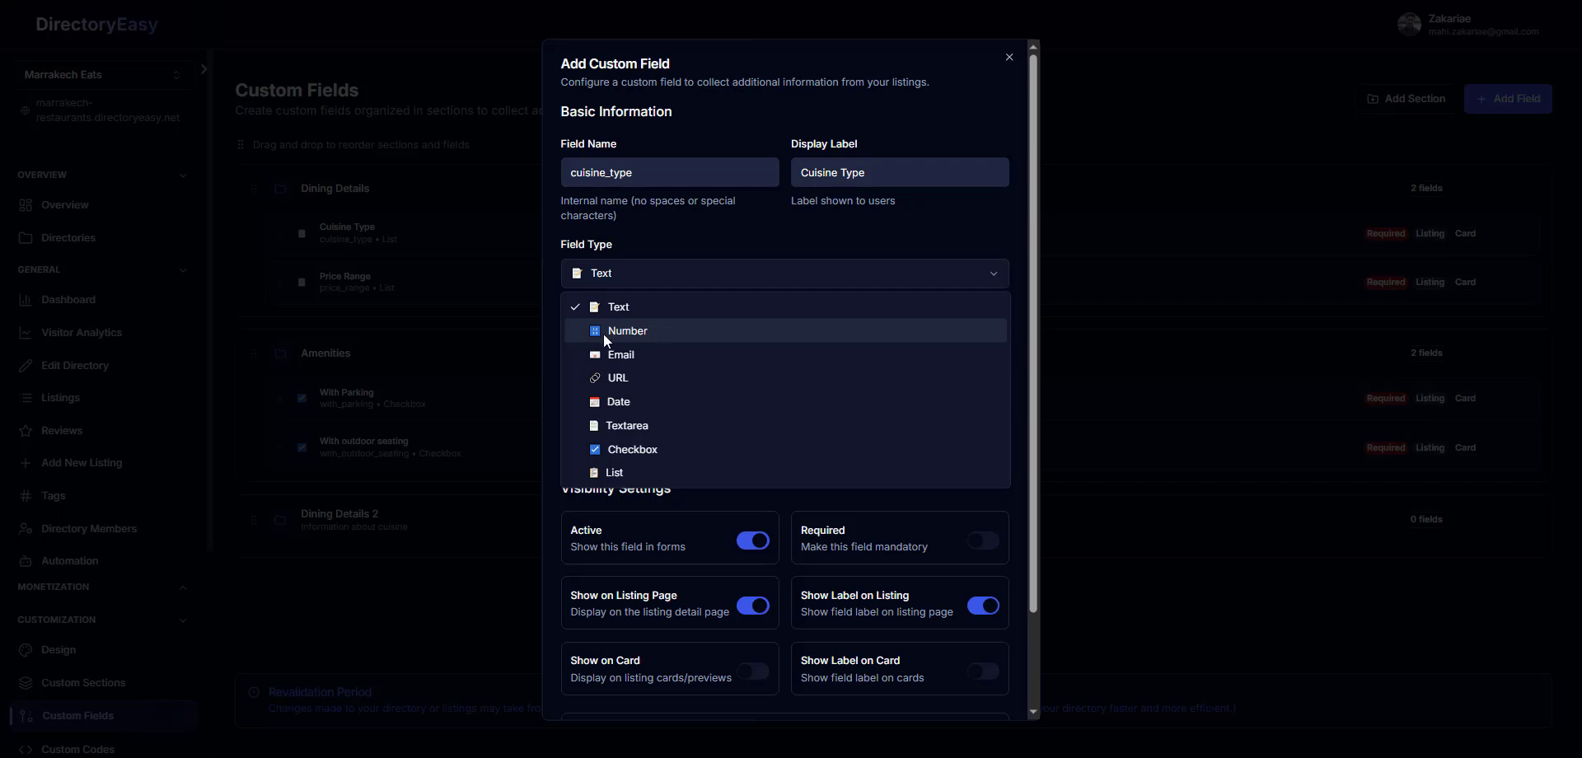
pyautogui.click(675, 333)
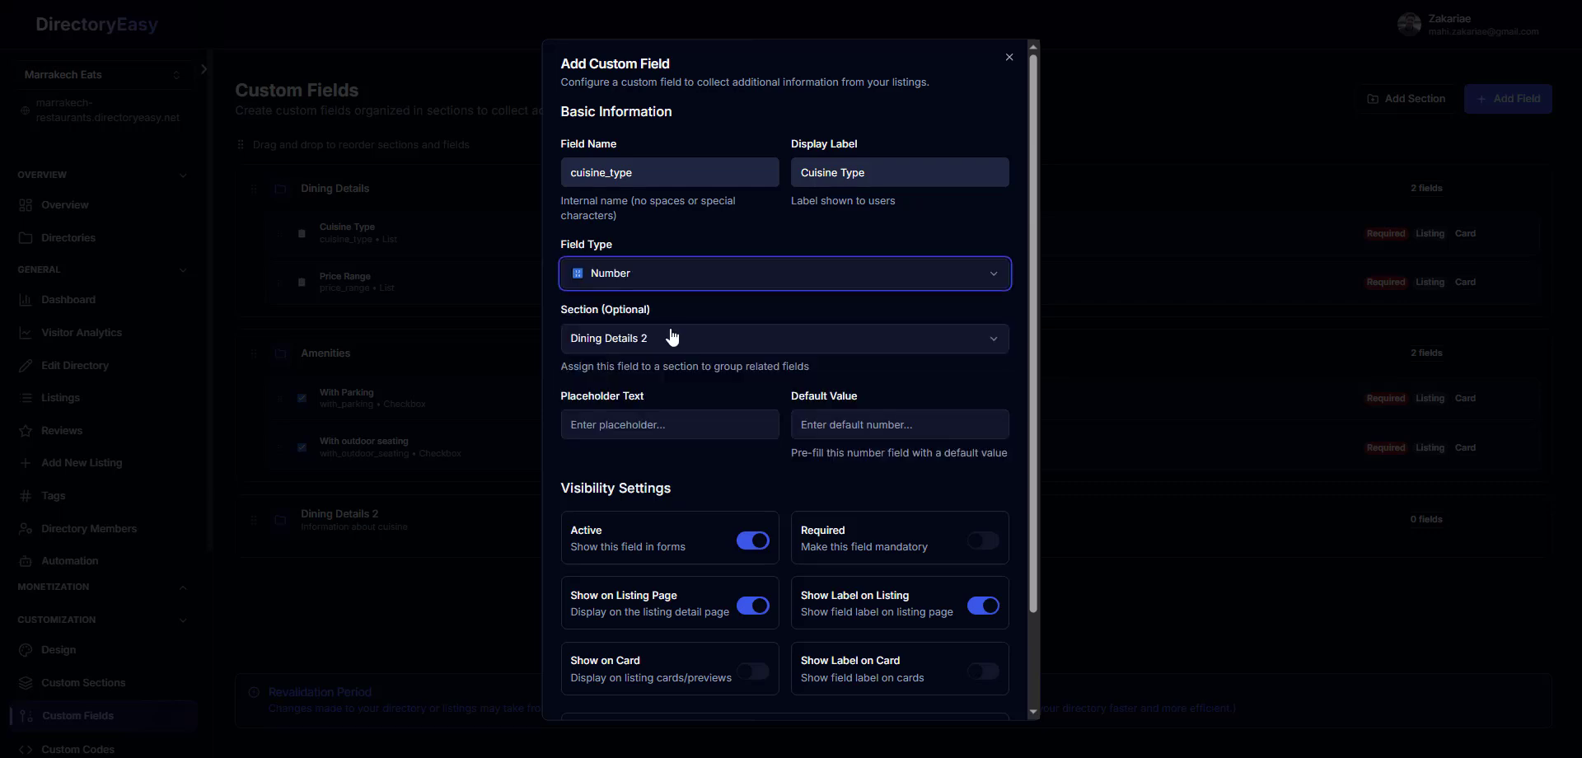
pyautogui.click(672, 285)
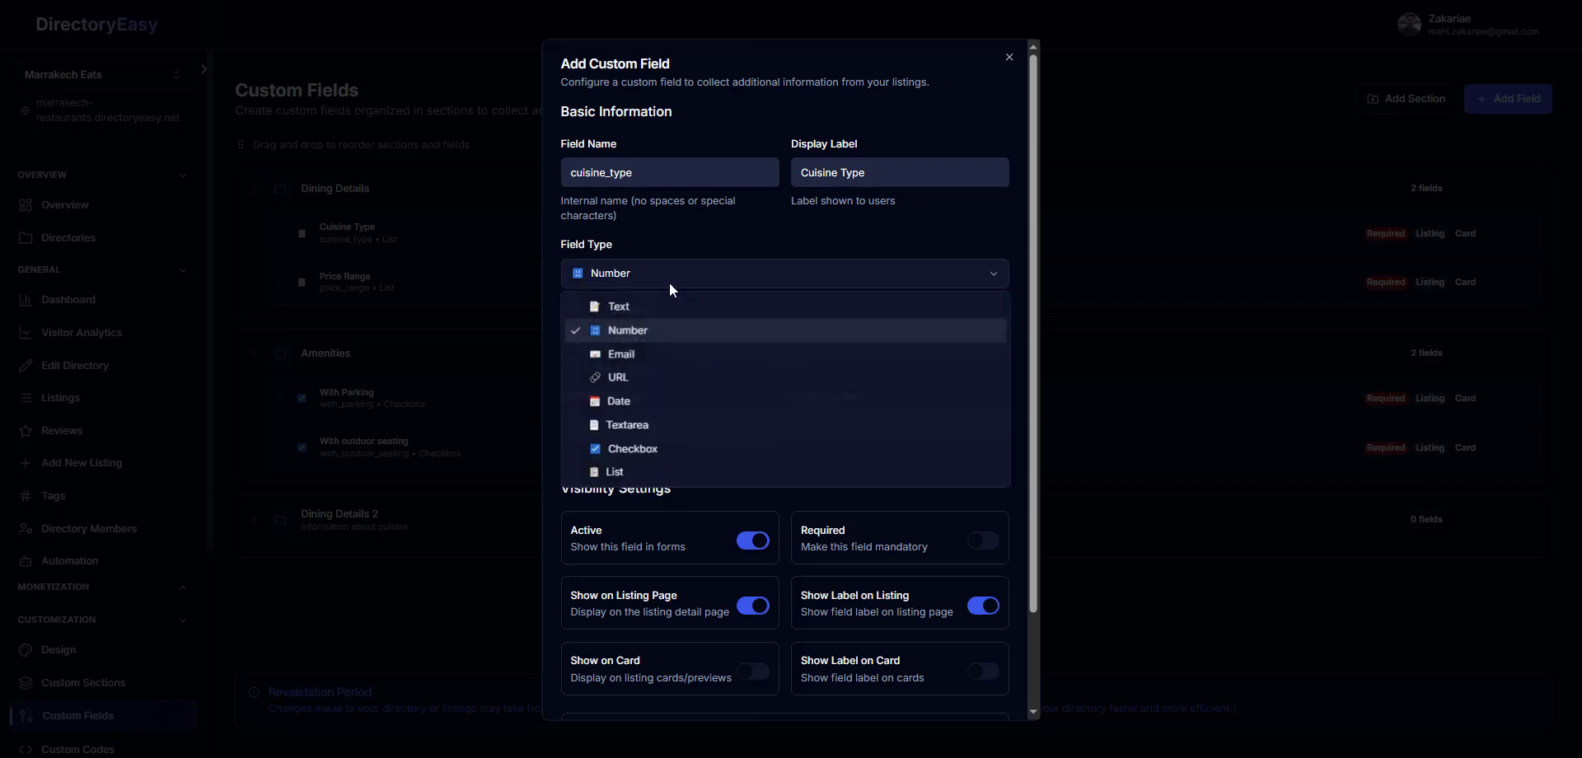
pyautogui.click(657, 355)
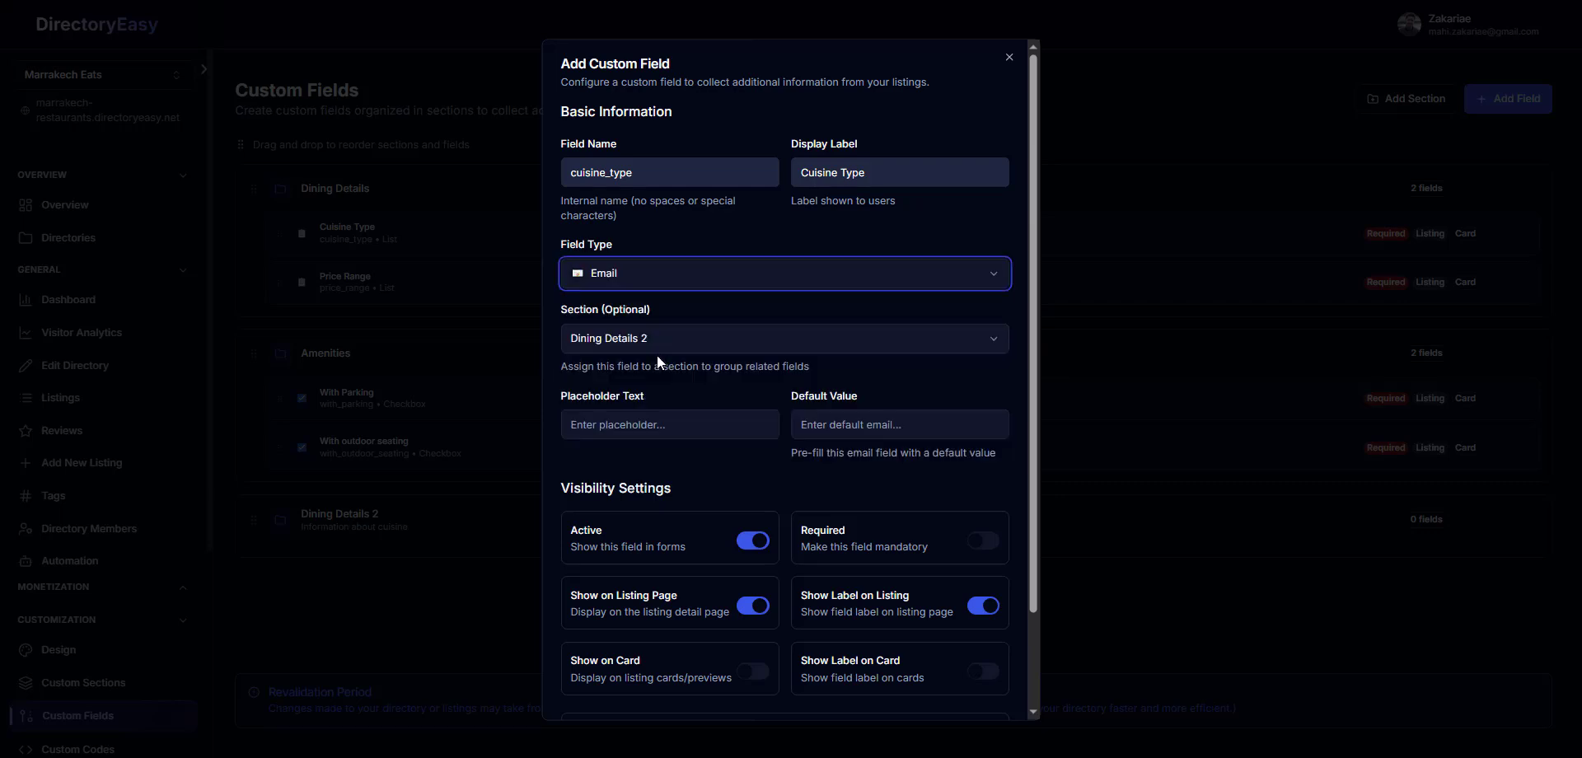
pyautogui.click(657, 280)
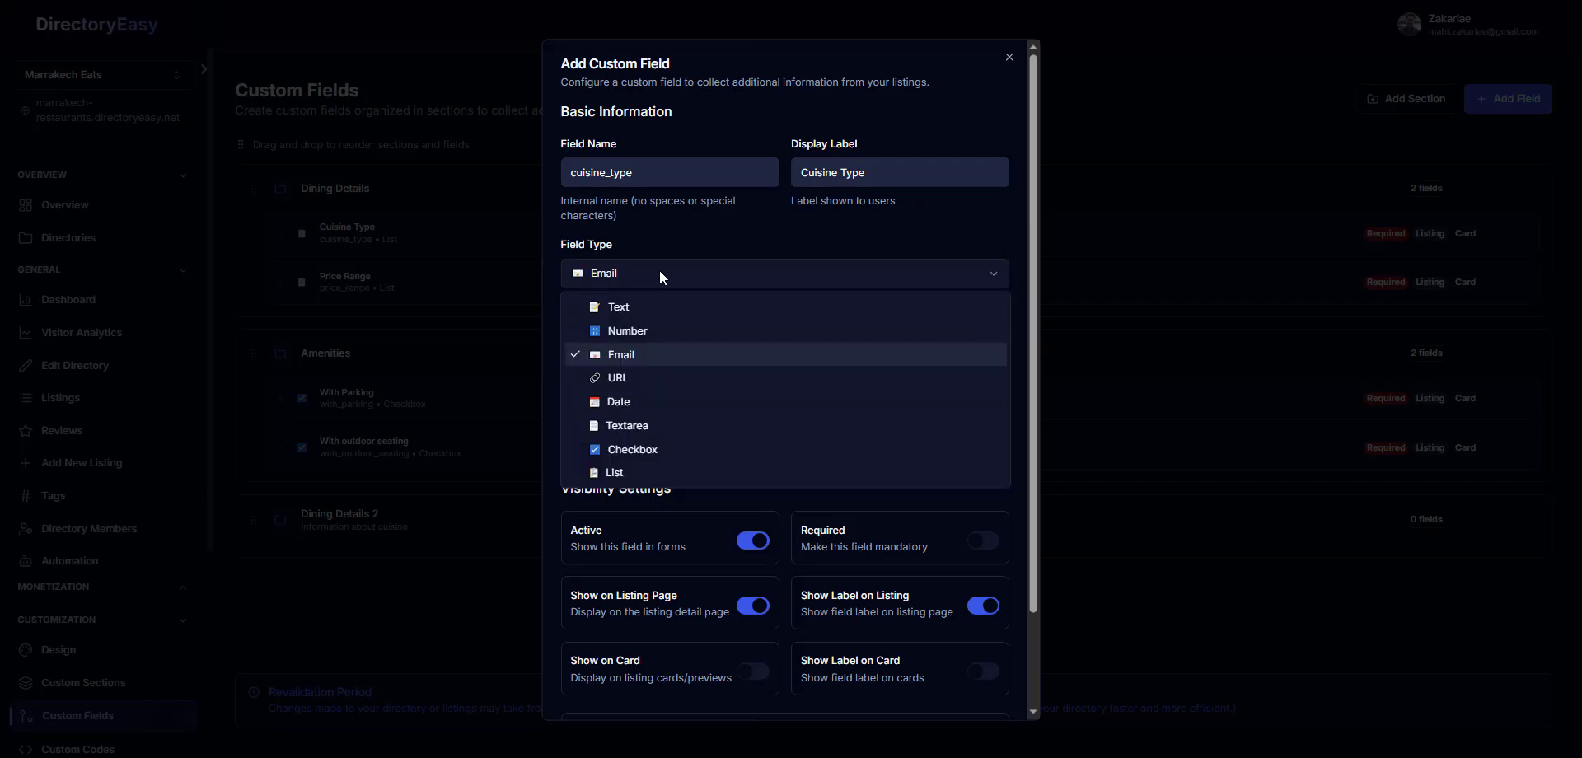
pyautogui.click(650, 374)
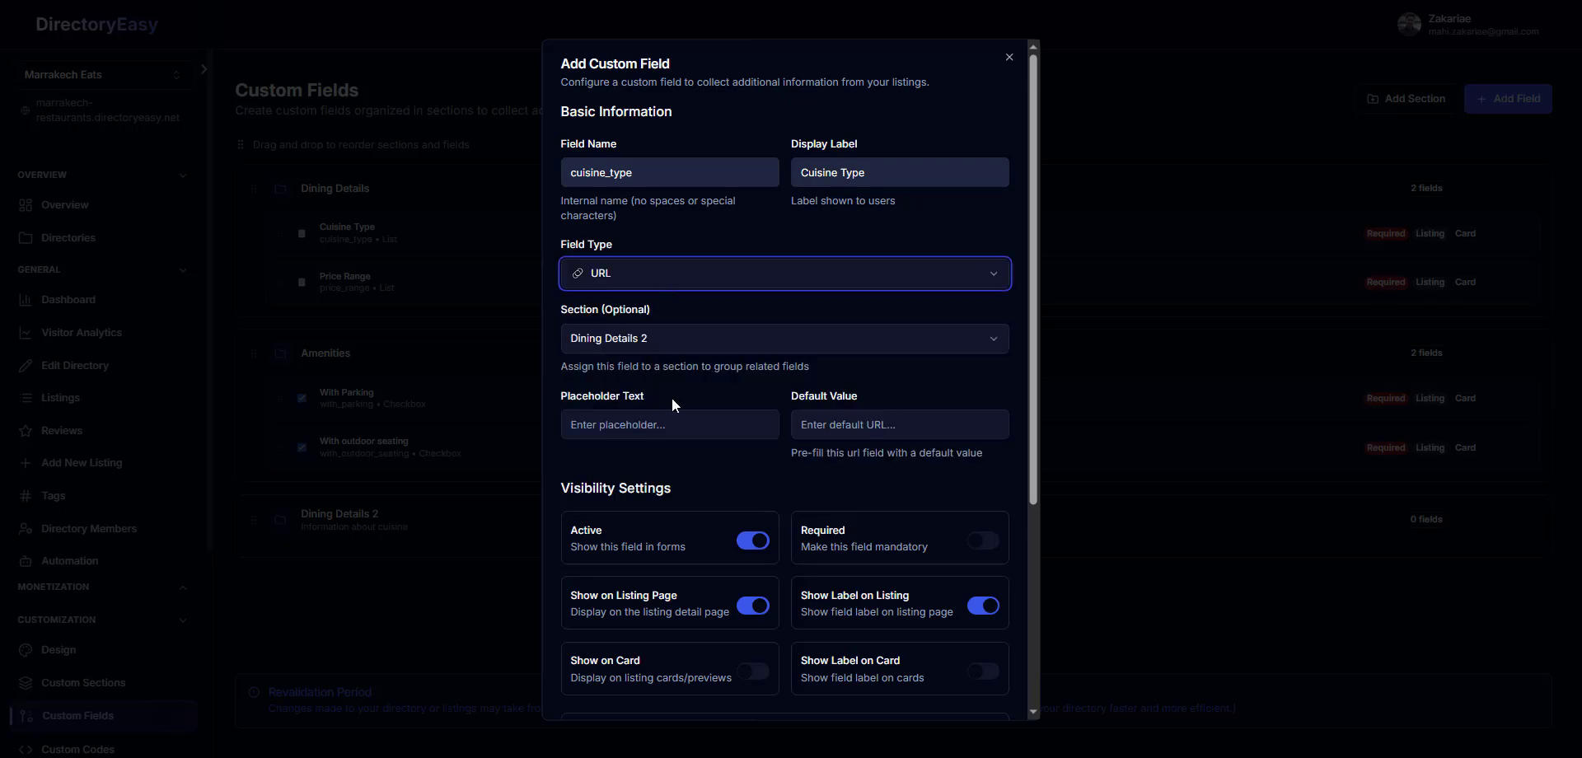
pyautogui.scroll(-4, 672, 293)
pyautogui.scroll(5, 674, 293)
# - Try the Textarea and Checkbox field types for the Cuisine Type field, checking their default value and visibility settings
pyautogui.click(674, 284)
pyautogui.click(651, 426)
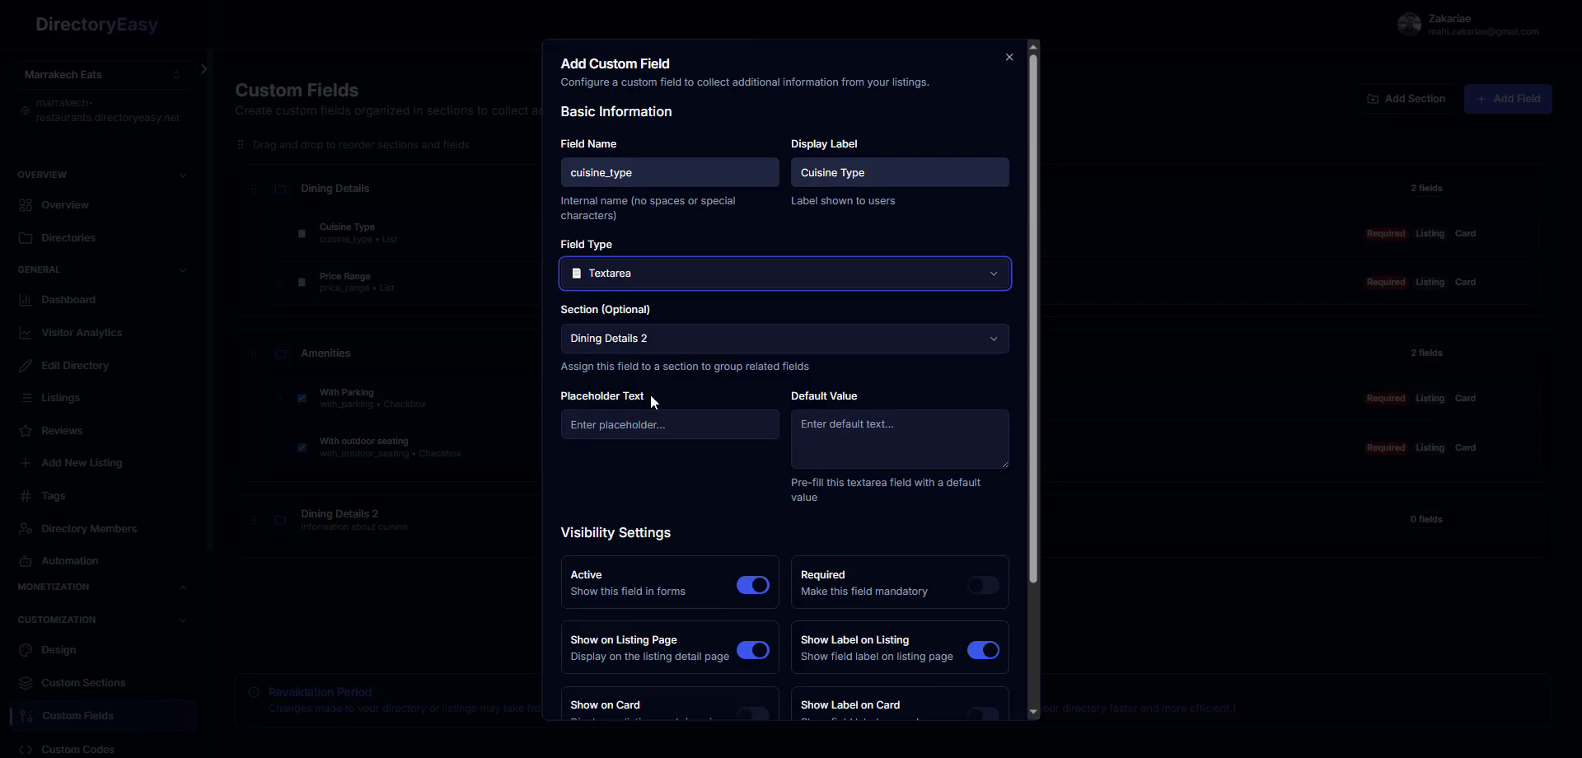
pyautogui.scroll(-3, 654, 388)
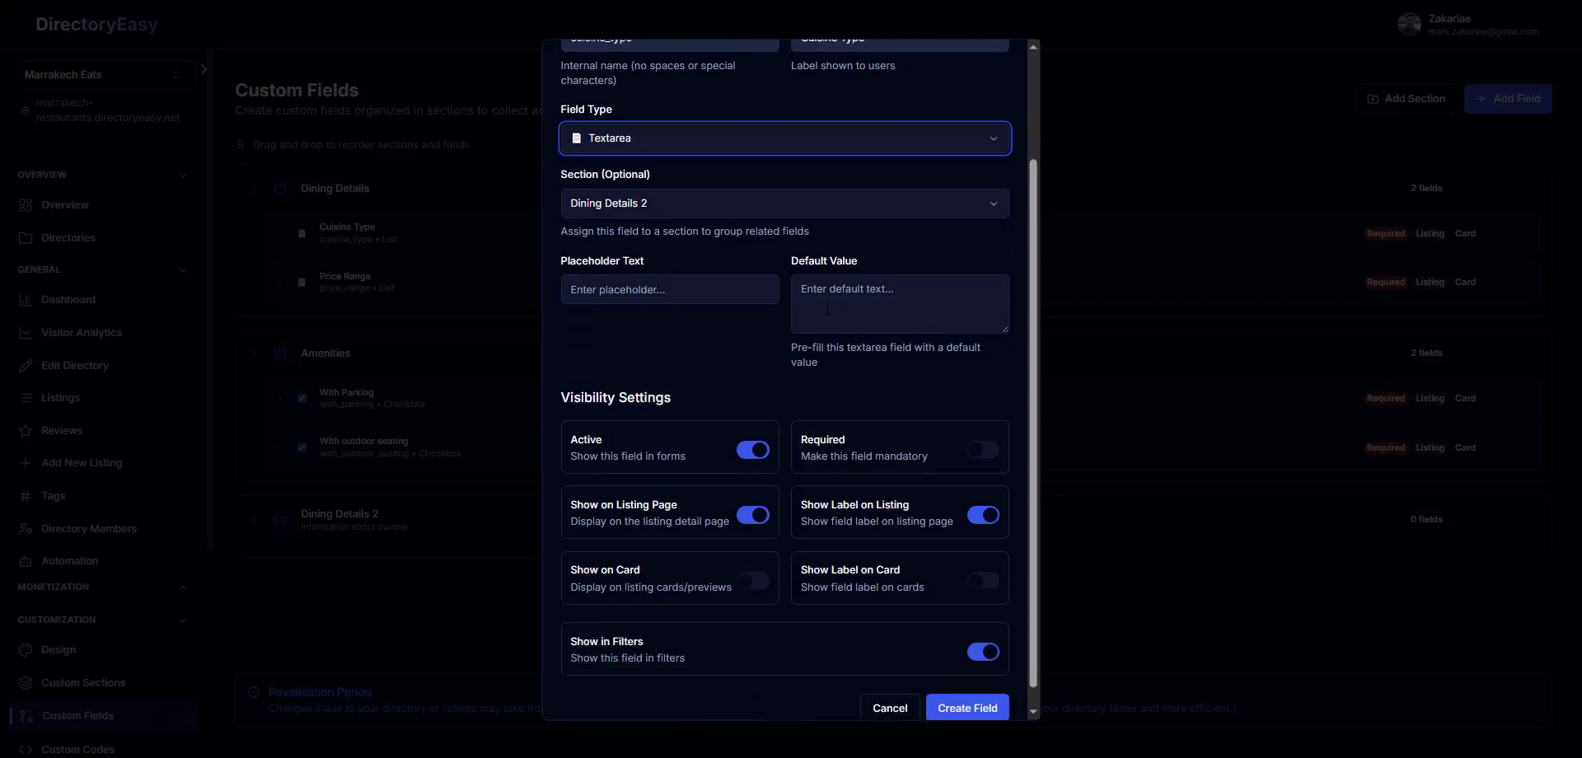
pyautogui.scroll(3, 669, 316)
pyautogui.click(651, 273)
pyautogui.click(649, 451)
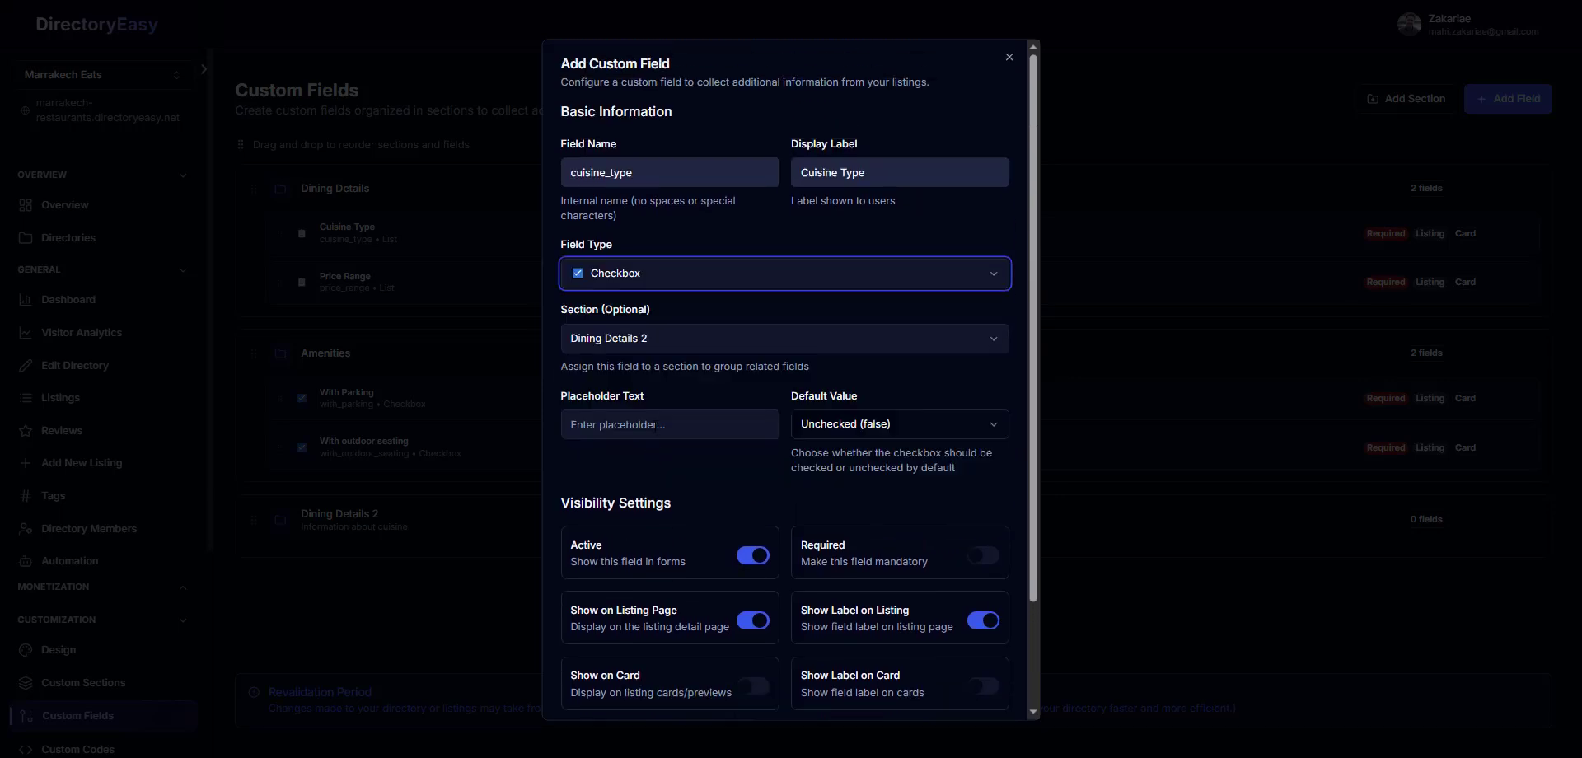
# - Set the Cuisine Type field's type to List and its placeholder text to "Select cusine type"
pyautogui.click(673, 281)
pyautogui.click(640, 467)
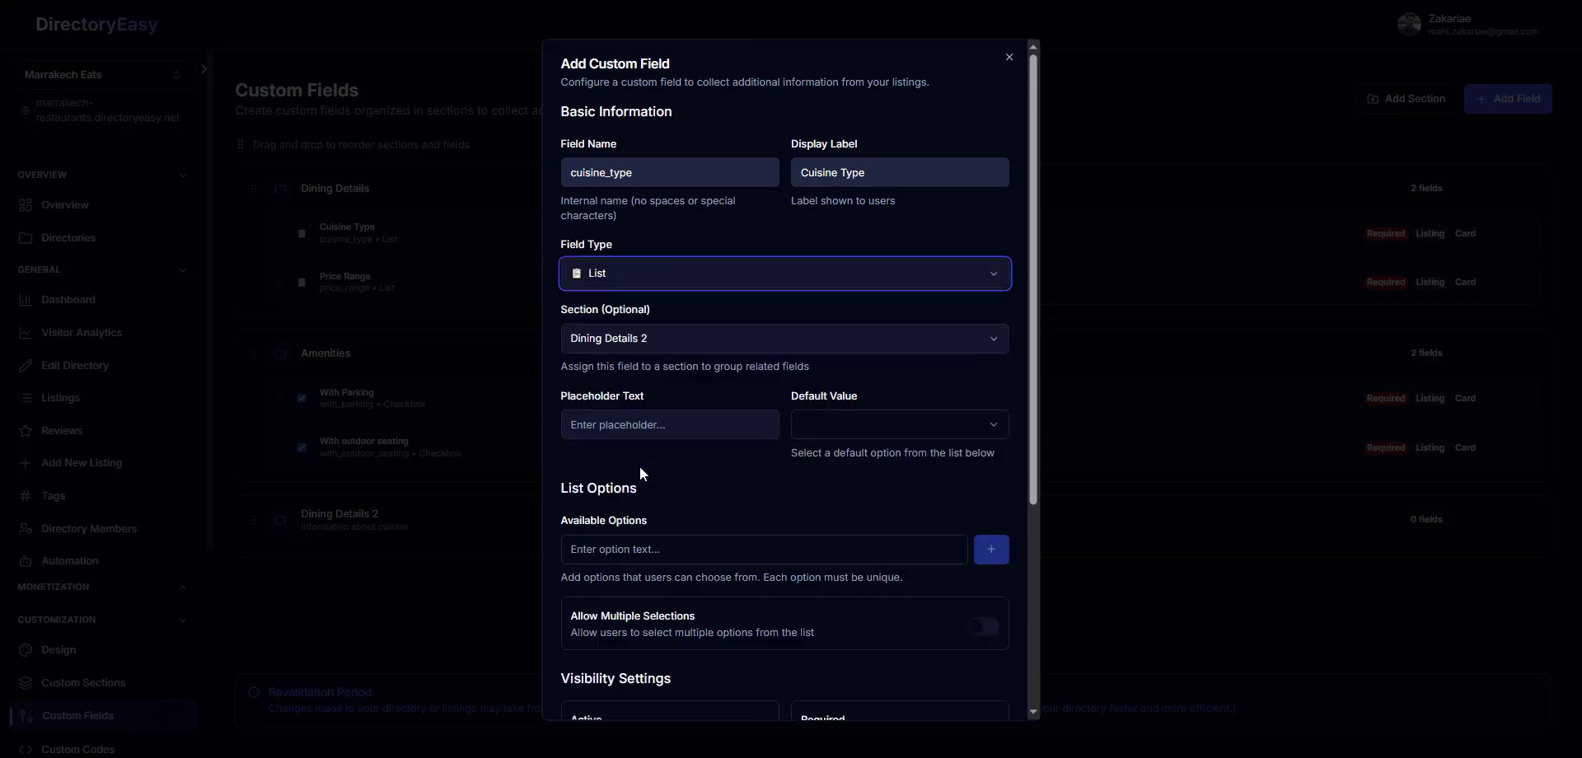
pyautogui.scroll(-4, 664, 426)
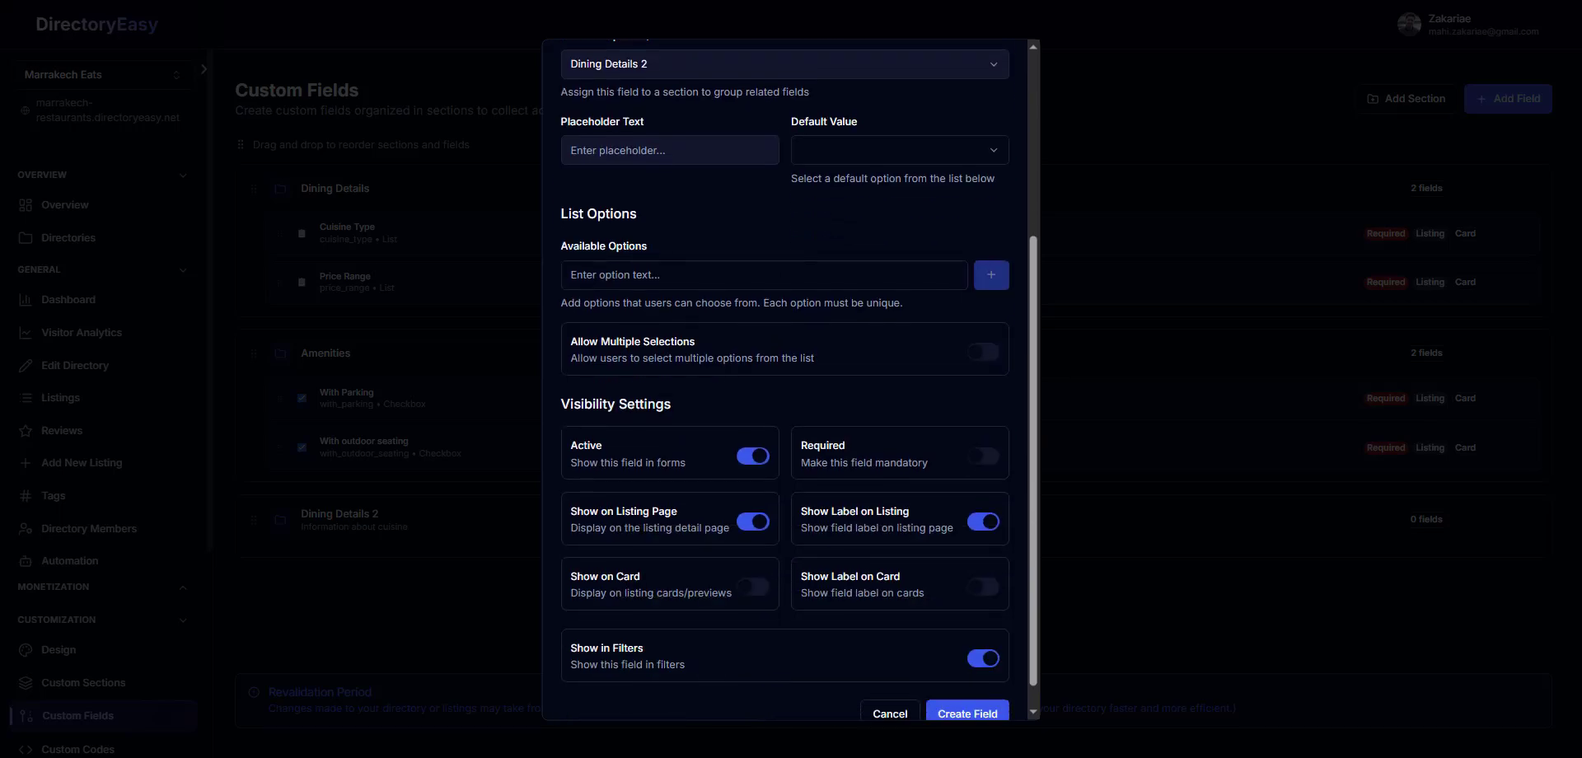
pyautogui.scroll(2, 665, 425)
pyautogui.click(667, 358)
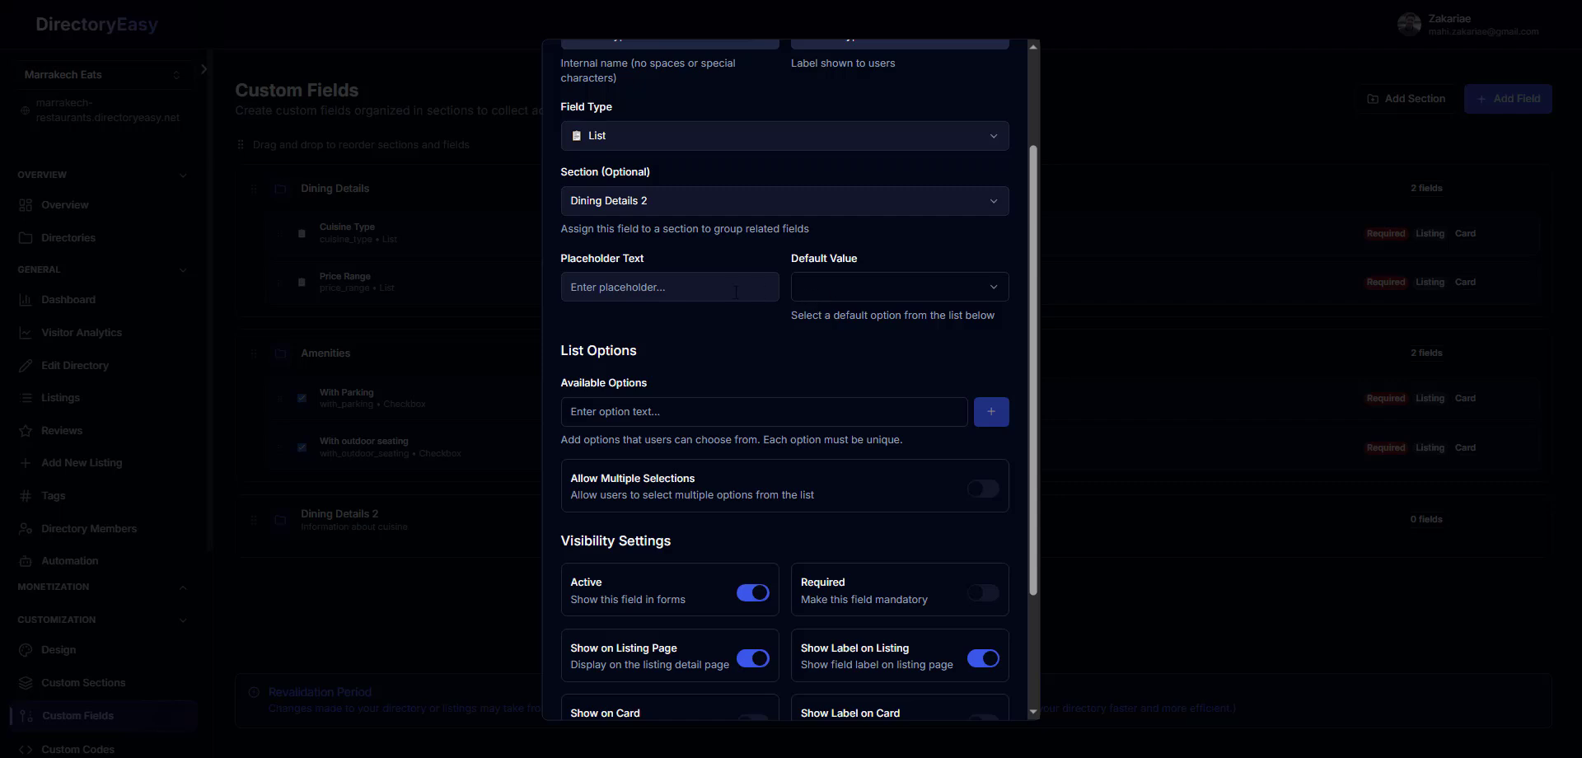
pyautogui.click(722, 291)
pyautogui.write('Se')
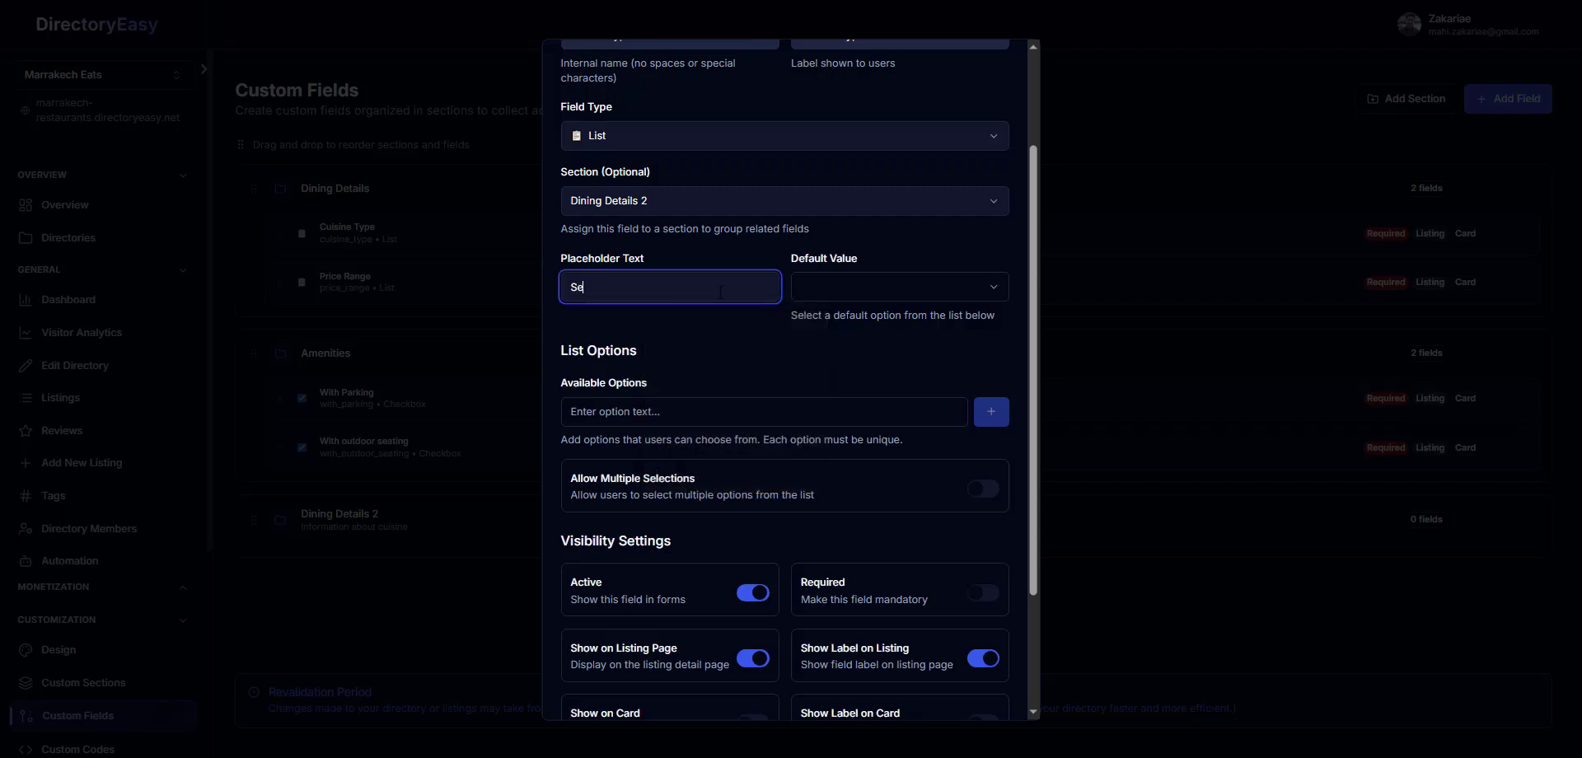
pyautogui.write('lect cusine type')
pyautogui.scroll(3, 775, 341)
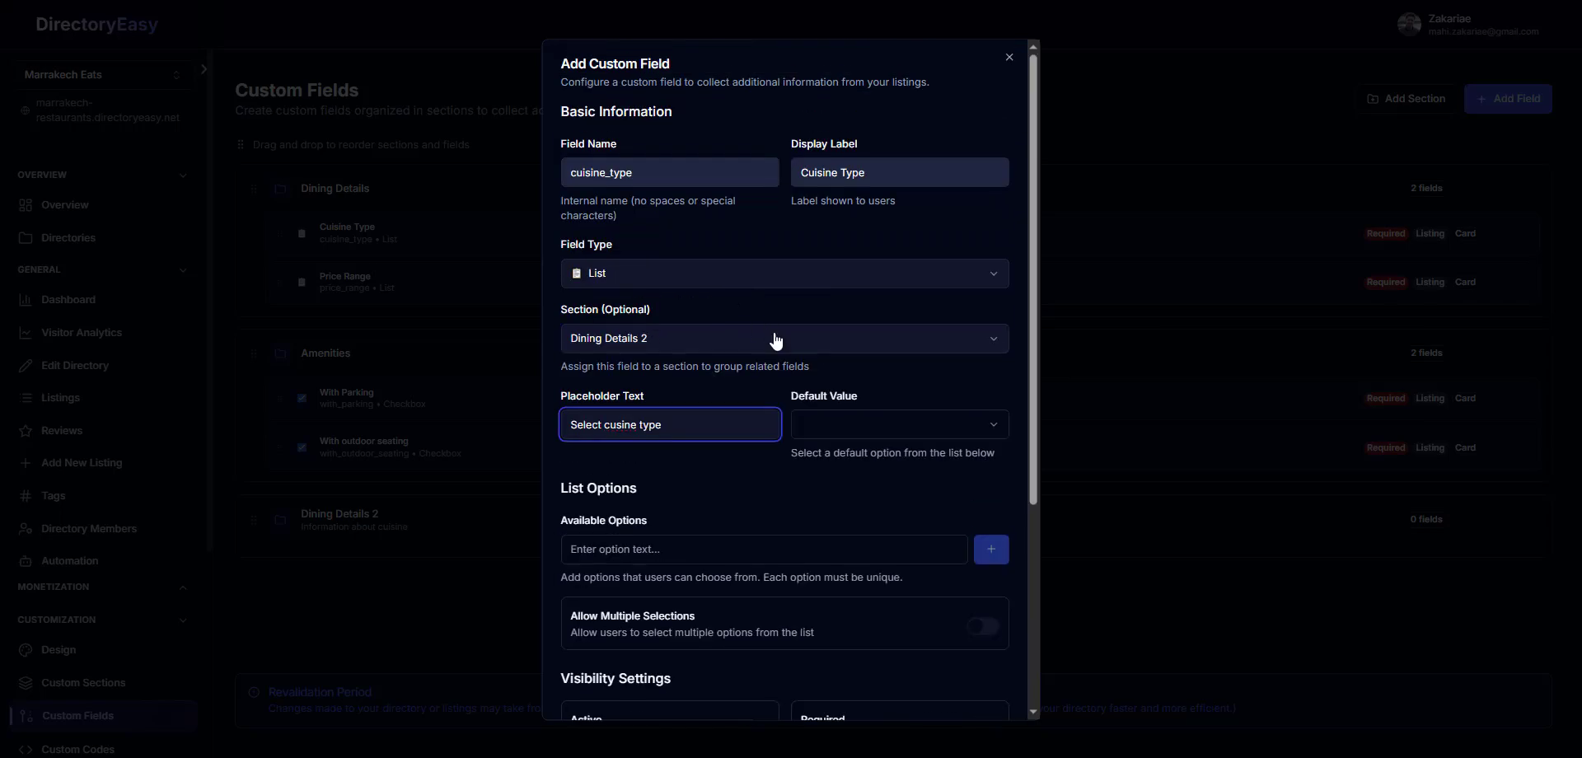
# - Add Tagine, Tangia, Harira and Mechoui as the available options of the Cuisine Type list
pyautogui.scroll(-4, 722, 456)
pyautogui.click(633, 252)
pyautogui.write('Tagine')
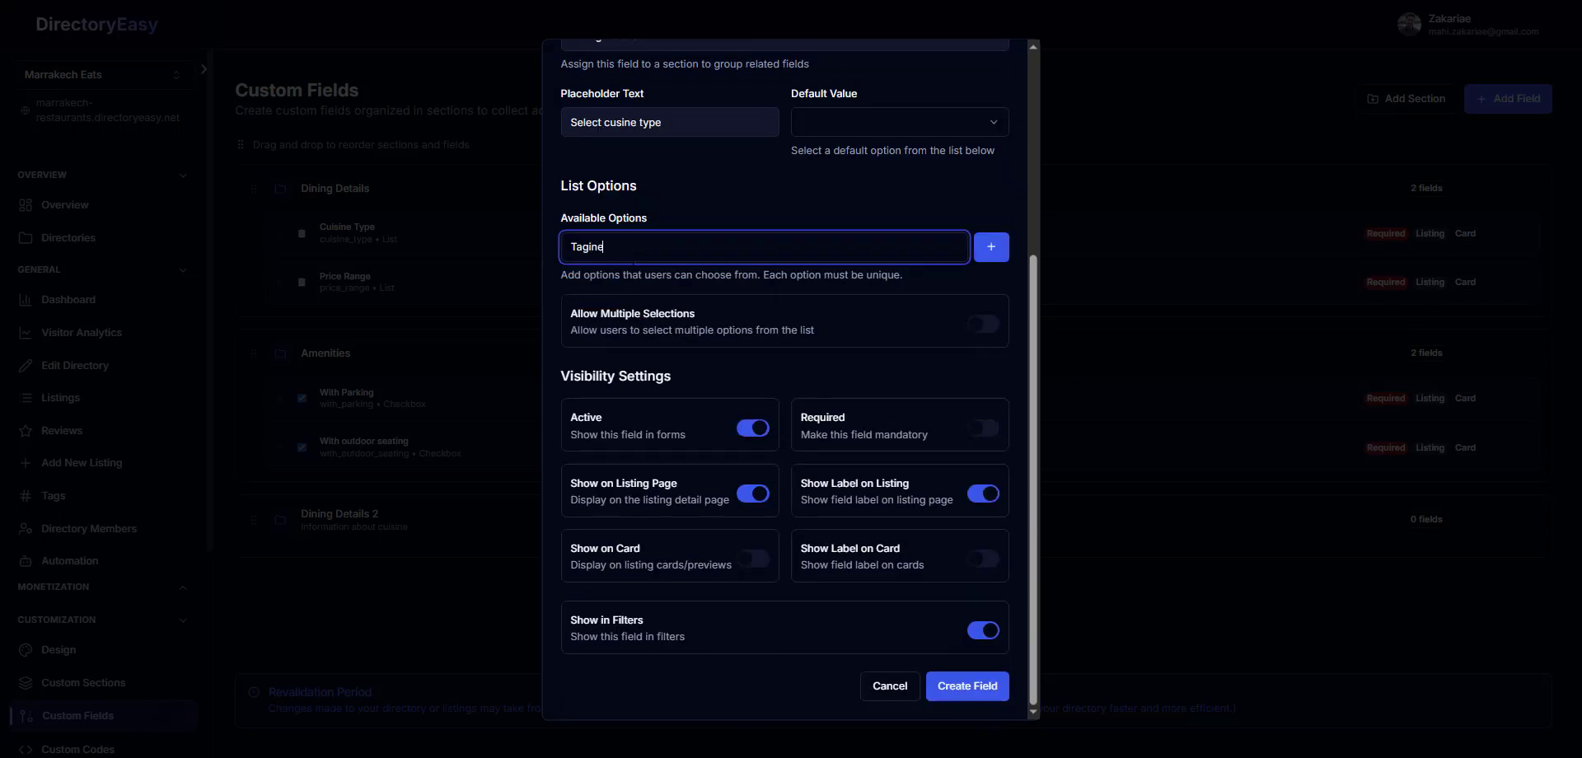
pyautogui.press('Return')
pyautogui.write('Tangia')
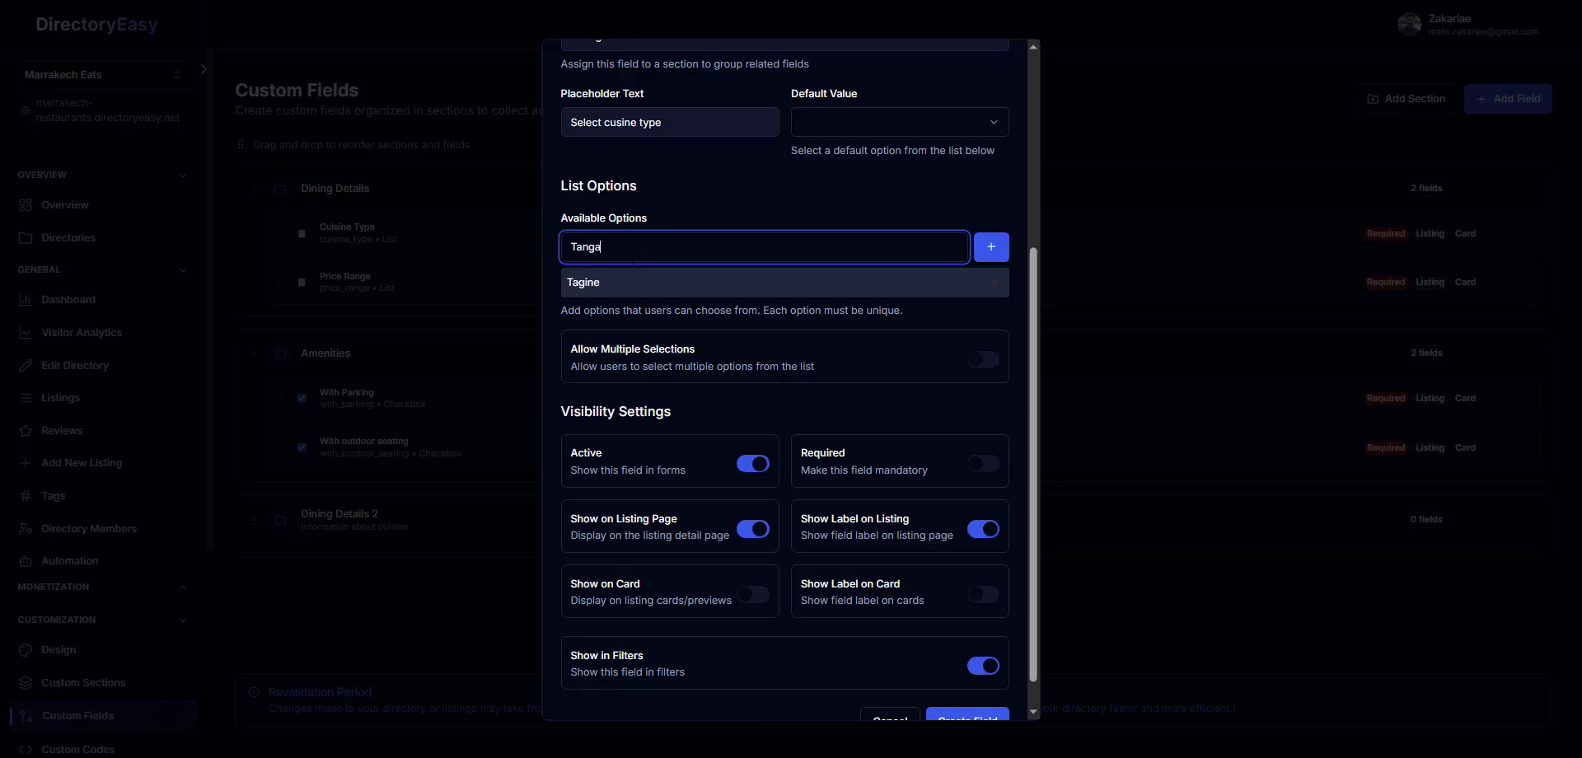
pyautogui.press('Return')
pyautogui.write('Harira')
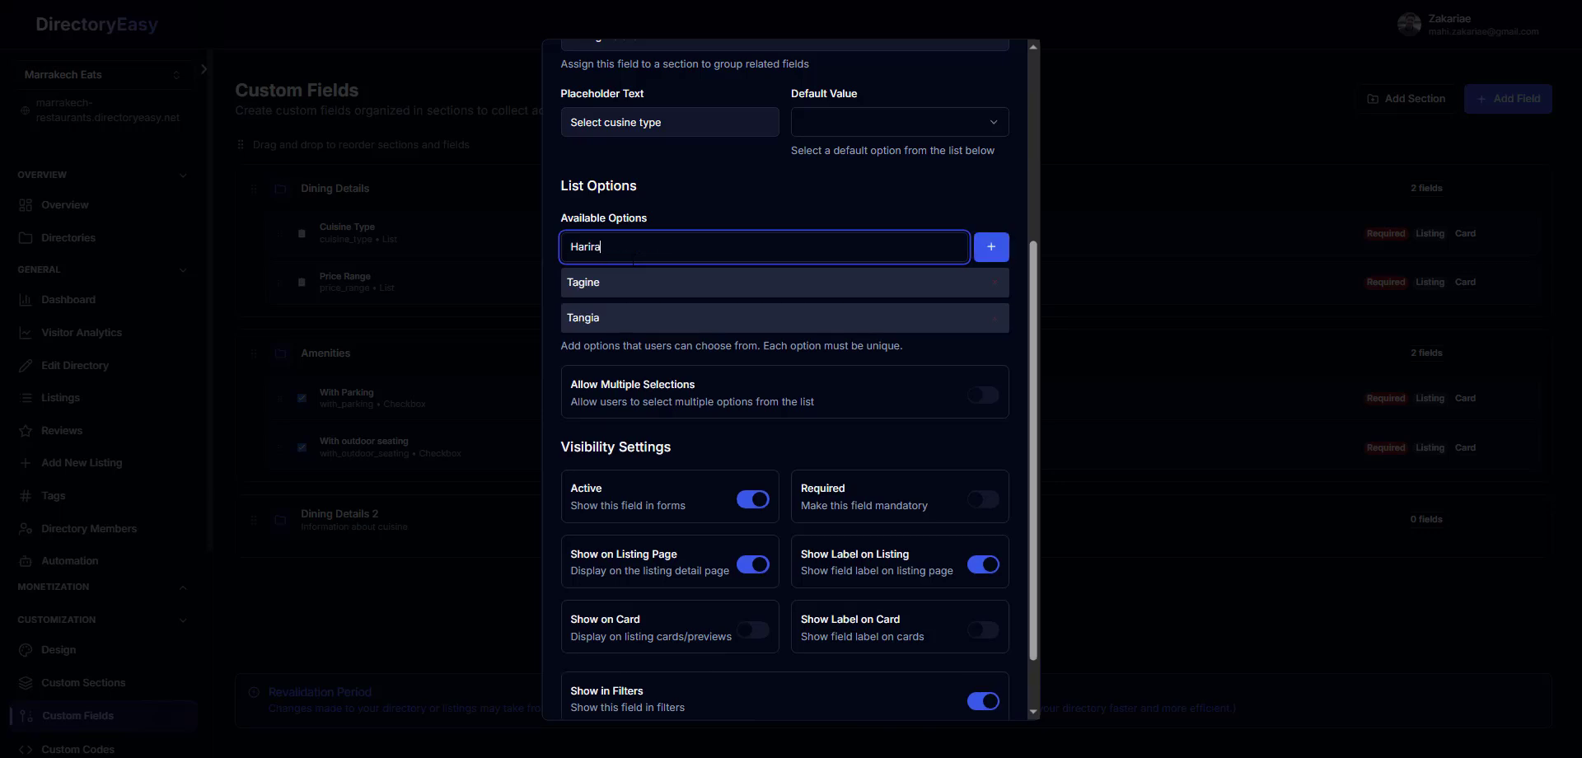
pyautogui.press('Return')
pyautogui.write('Mechoui')
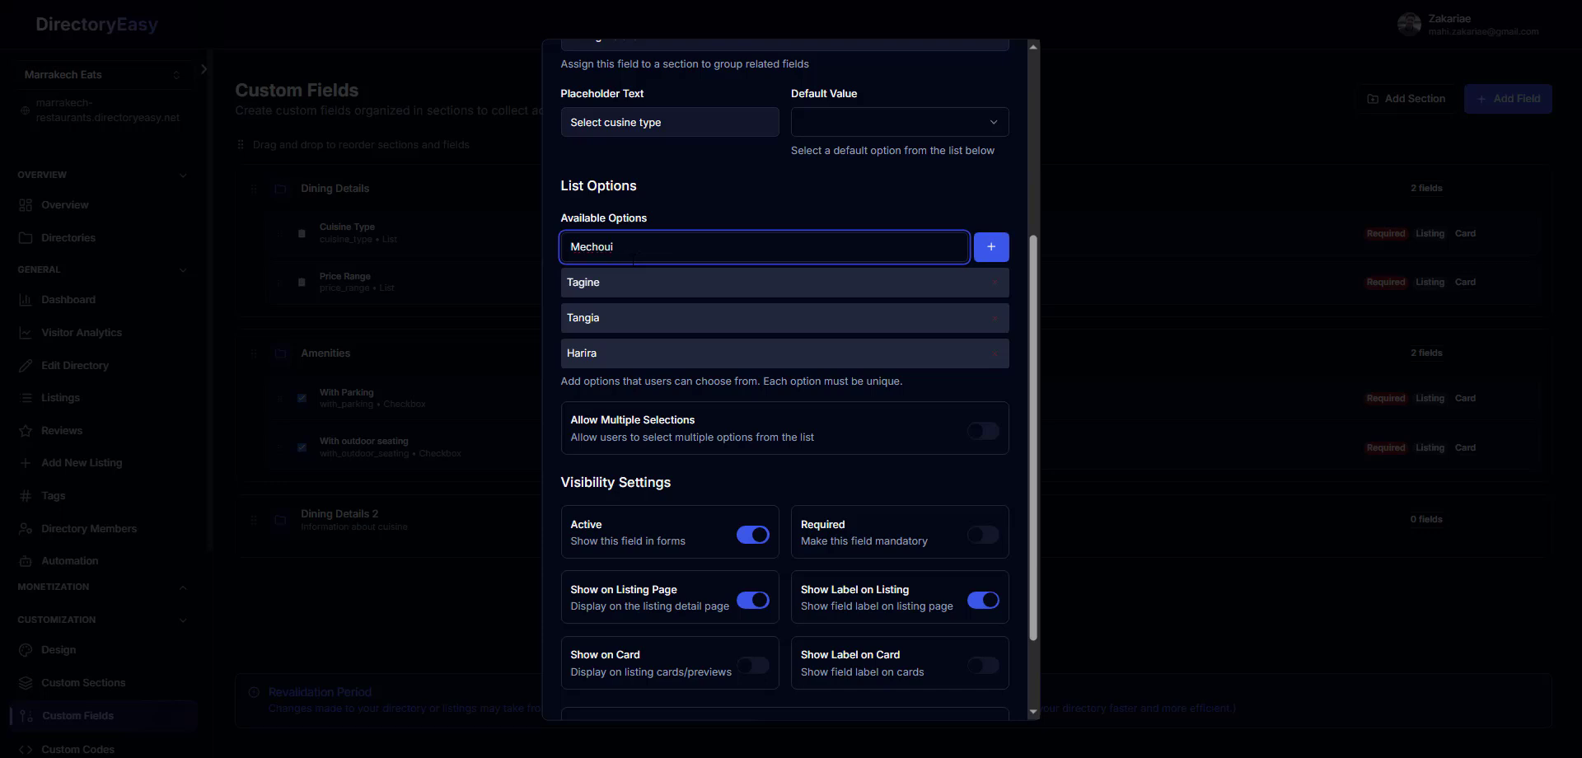
pyautogui.press('Return')
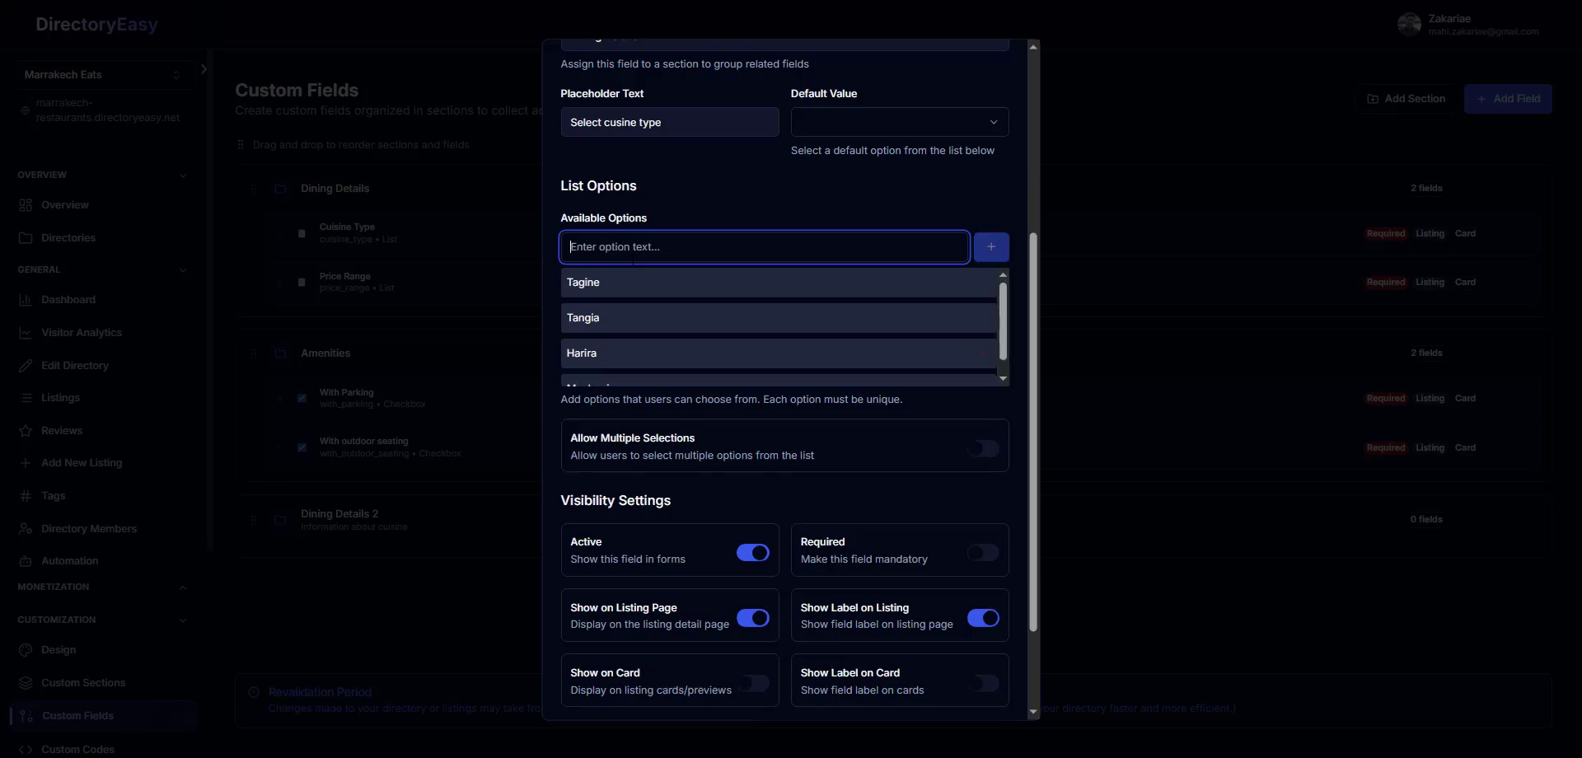
# - Enable Show on Card and Show Label on Card for the Cuisine Type list, and create the field
pyautogui.scroll(-1, 649, 325)
pyautogui.scroll(1, 665, 349)
pyautogui.scroll(-3, 713, 477)
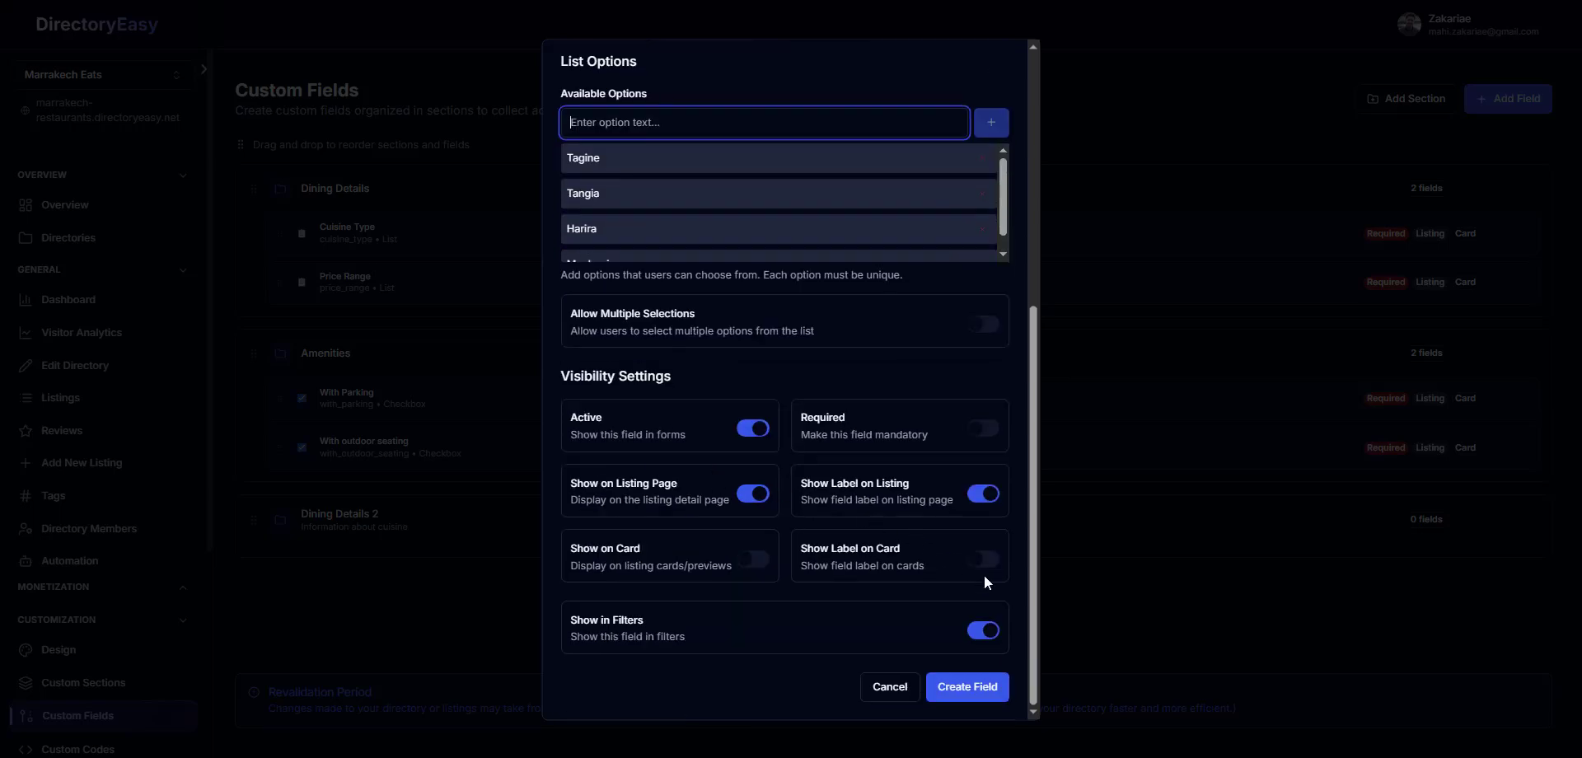
pyautogui.scroll(2, 738, 365)
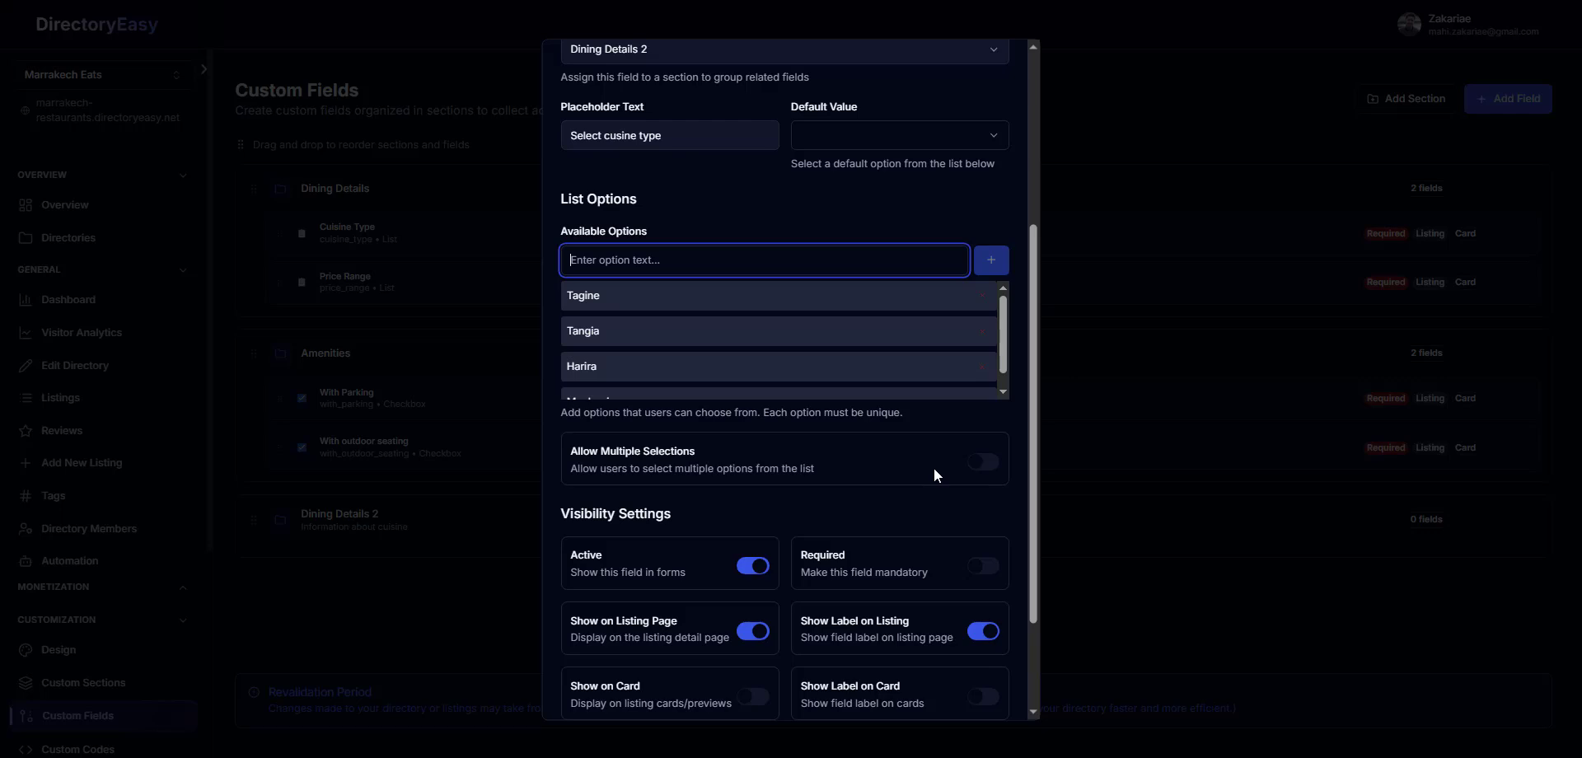
pyautogui.scroll(-2, 933, 468)
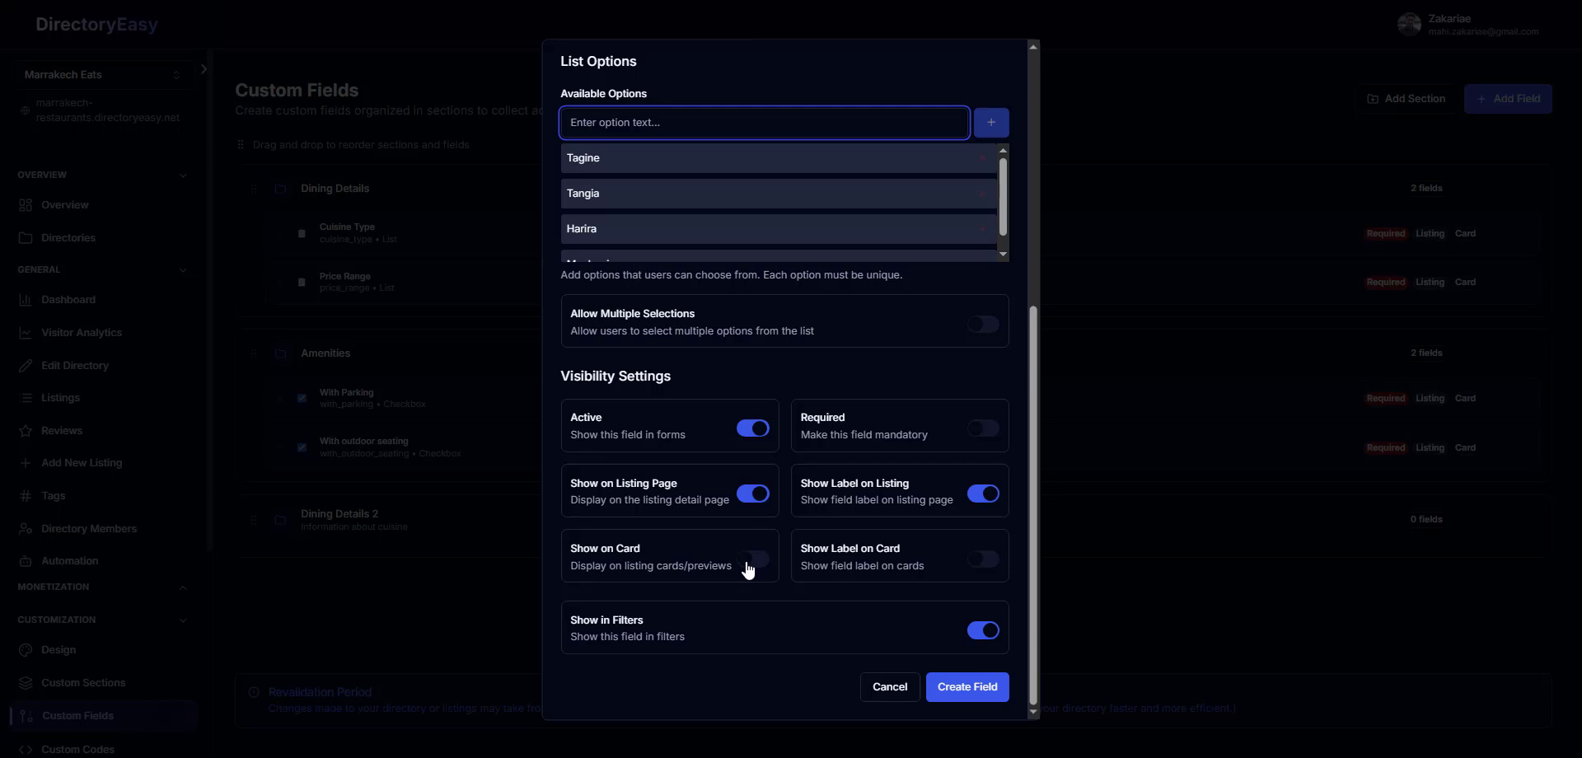
pyautogui.click(977, 567)
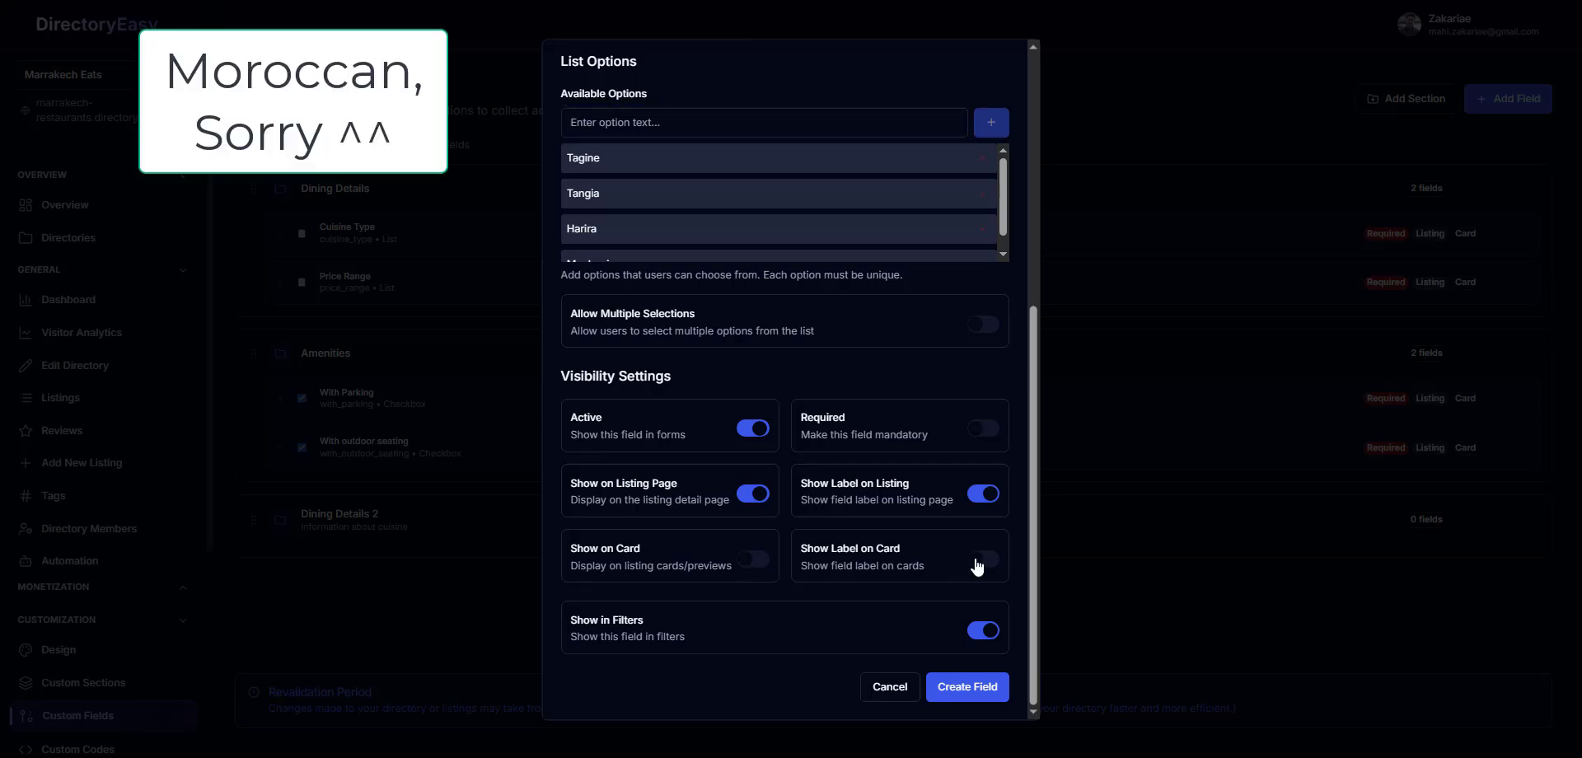
pyautogui.click(977, 567)
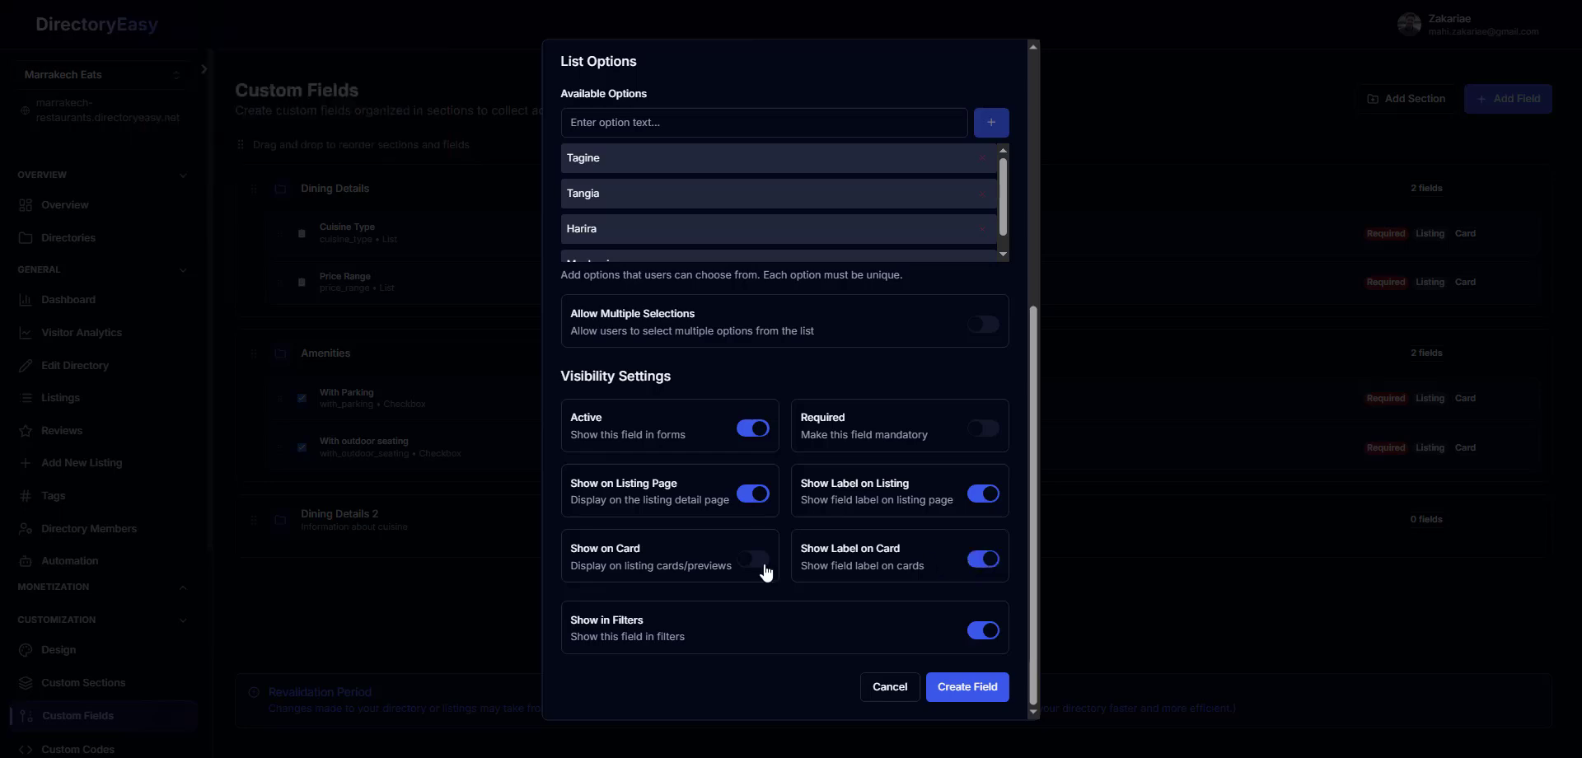
pyautogui.scroll(3, 730, 572)
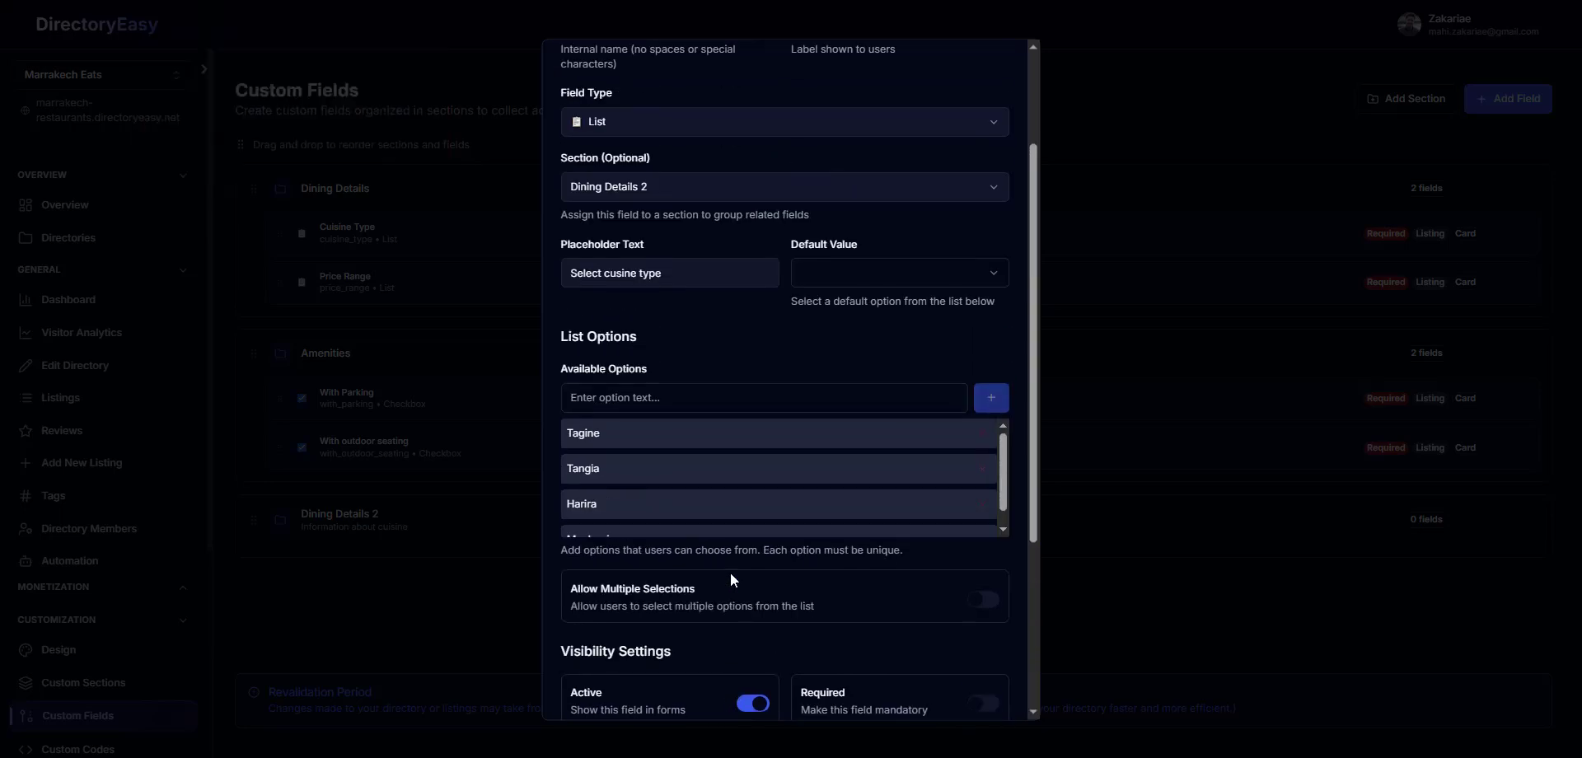
pyautogui.scroll(-3, 730, 572)
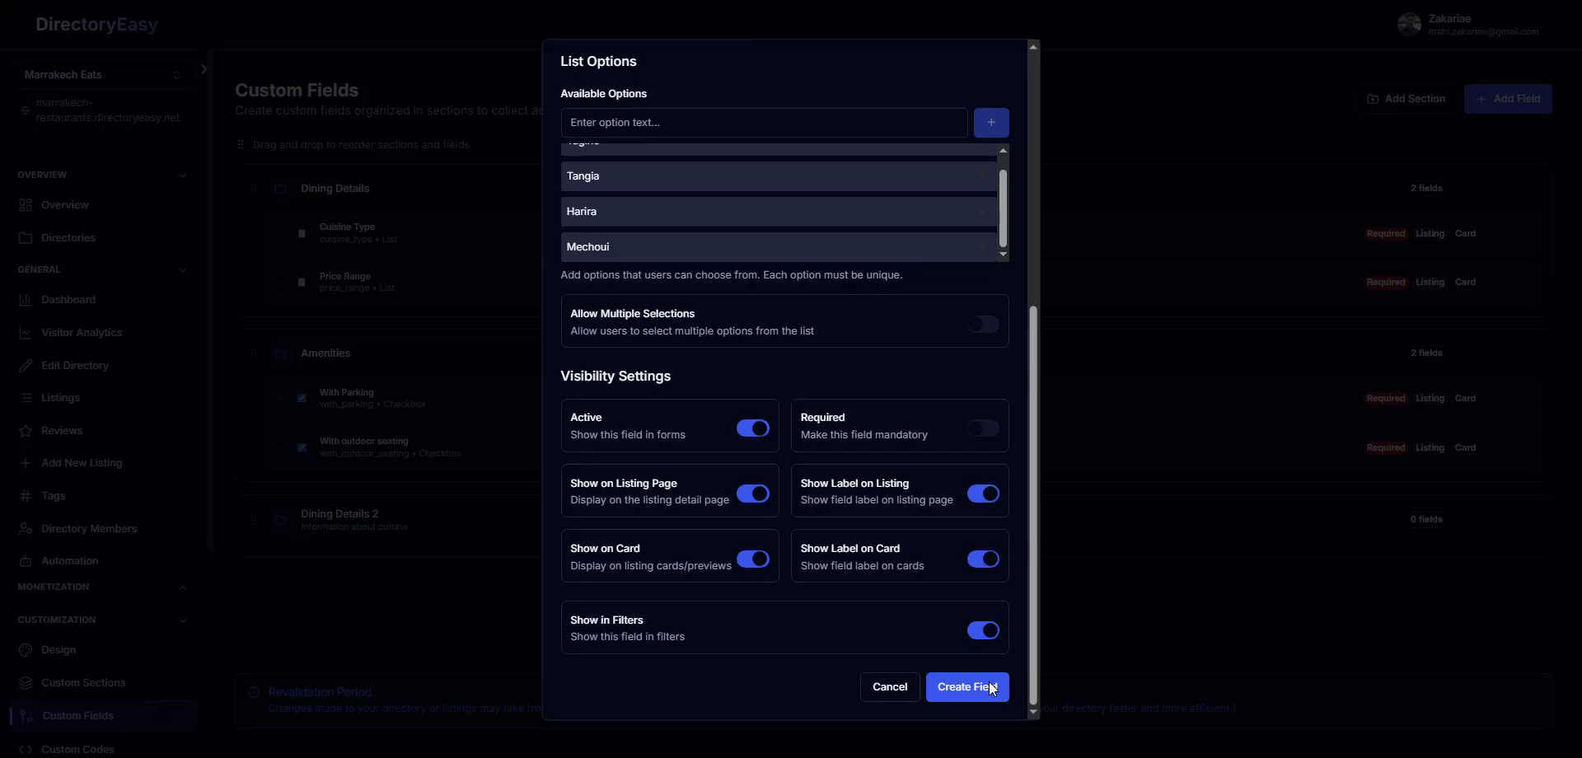
pyautogui.click(992, 689)
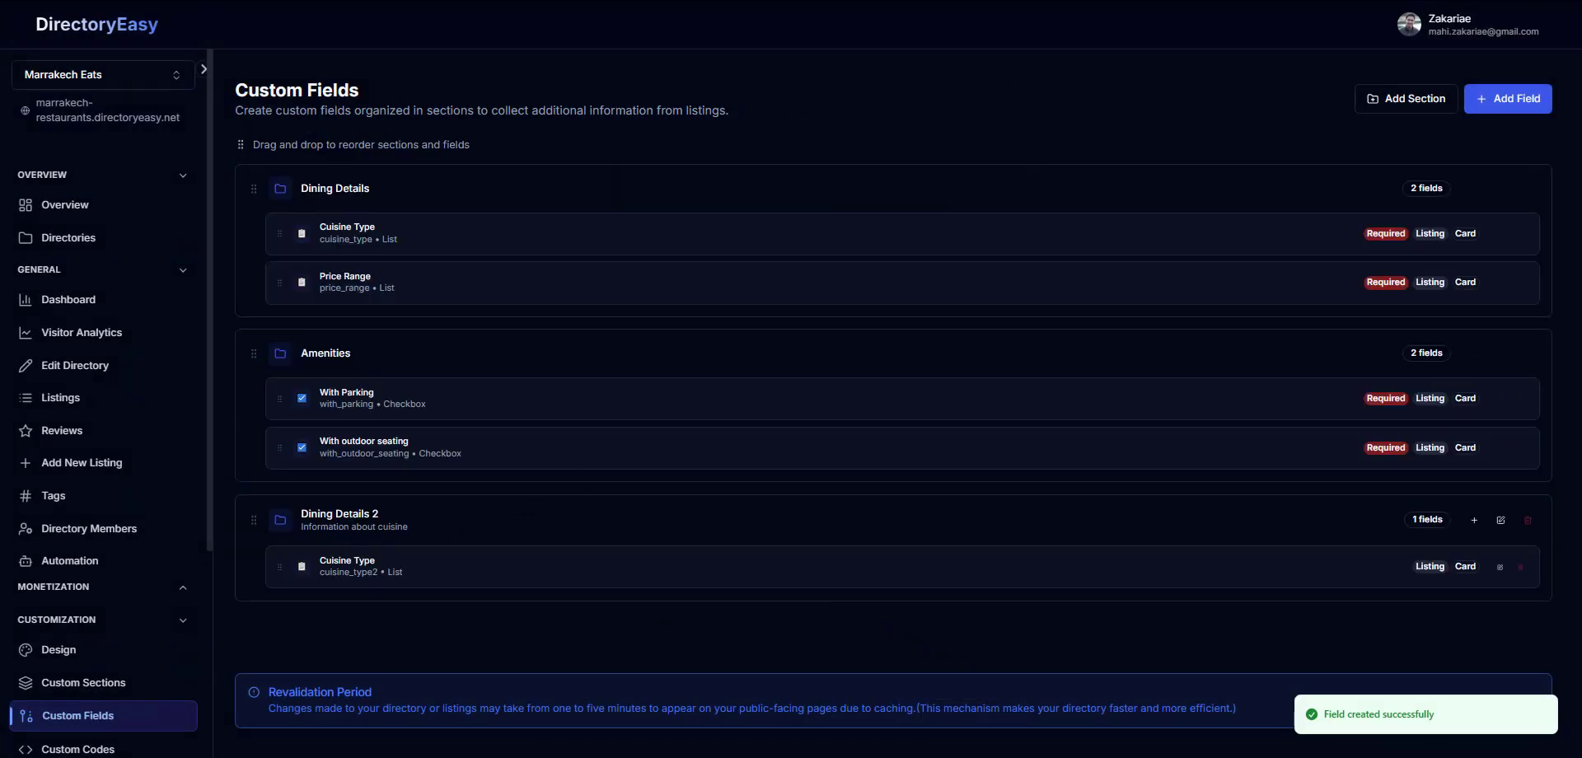
# - Delete the Dining Details 2 section and the Cuisine Type field that it leaves without a section
pyautogui.moveTo(410, 575); pyautogui.dragTo(300, 514)
pyautogui.click(449, 529)
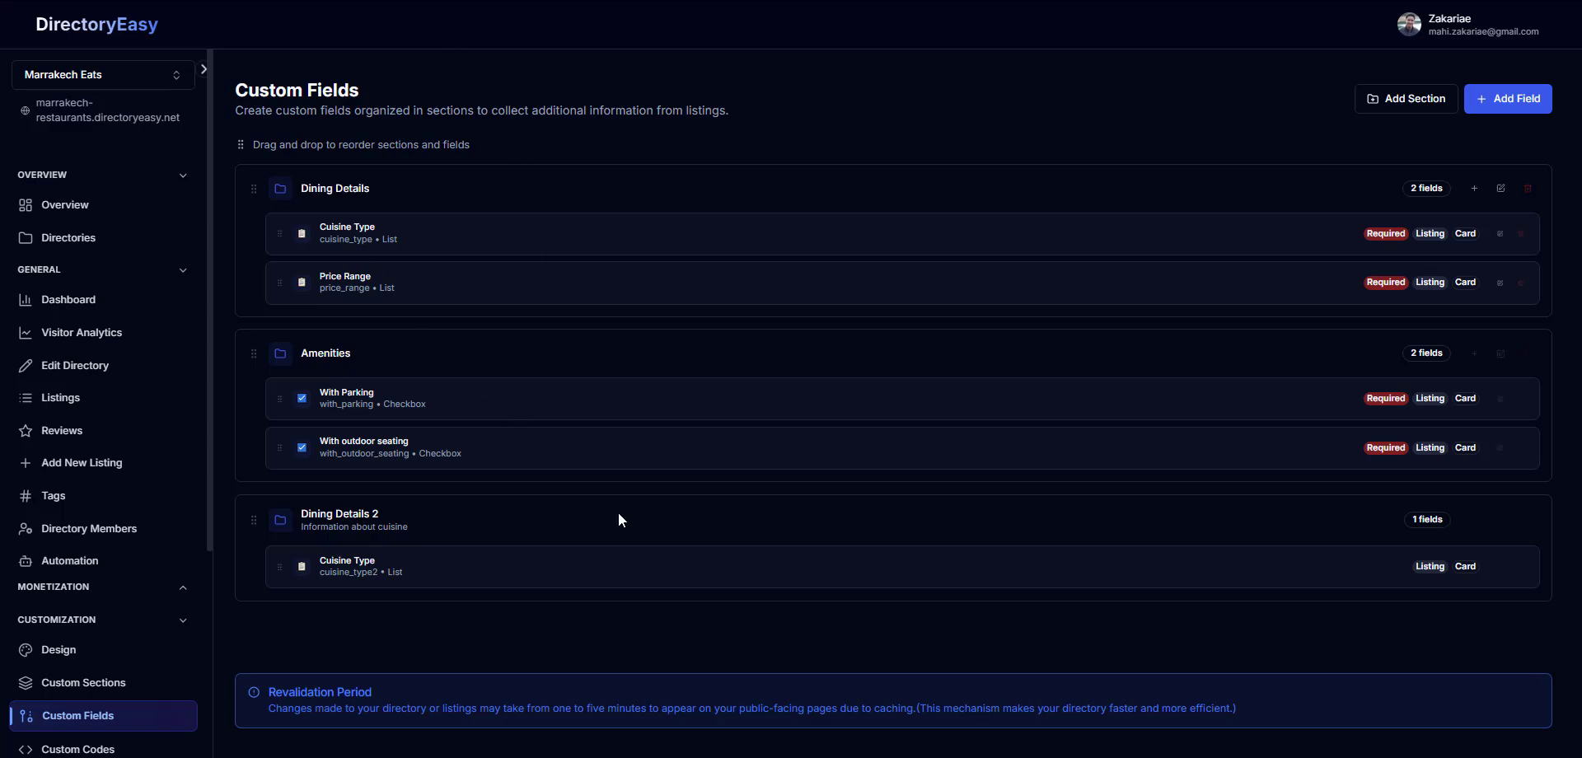
pyautogui.click(1522, 521)
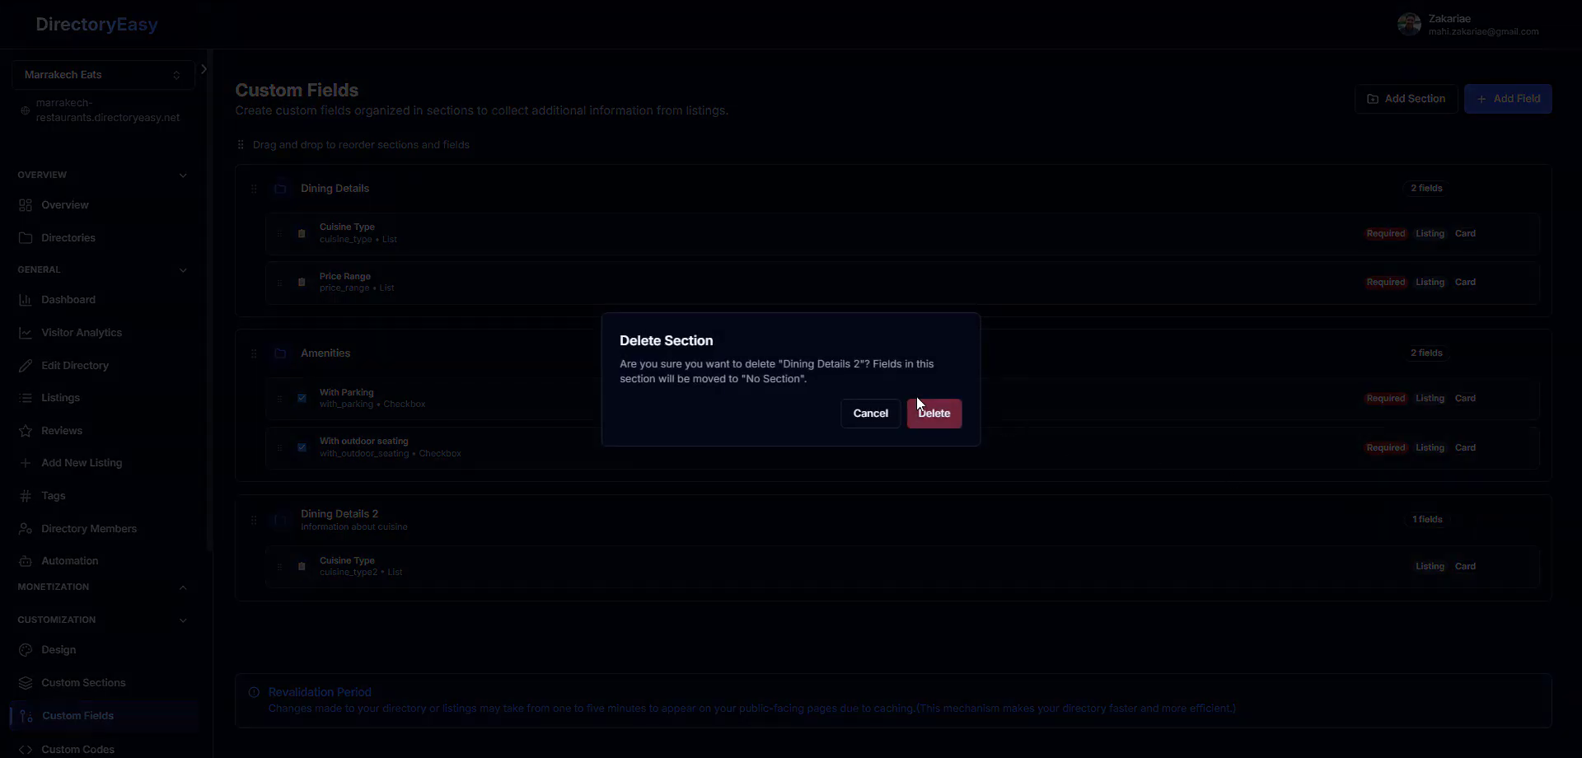
pyautogui.click(926, 412)
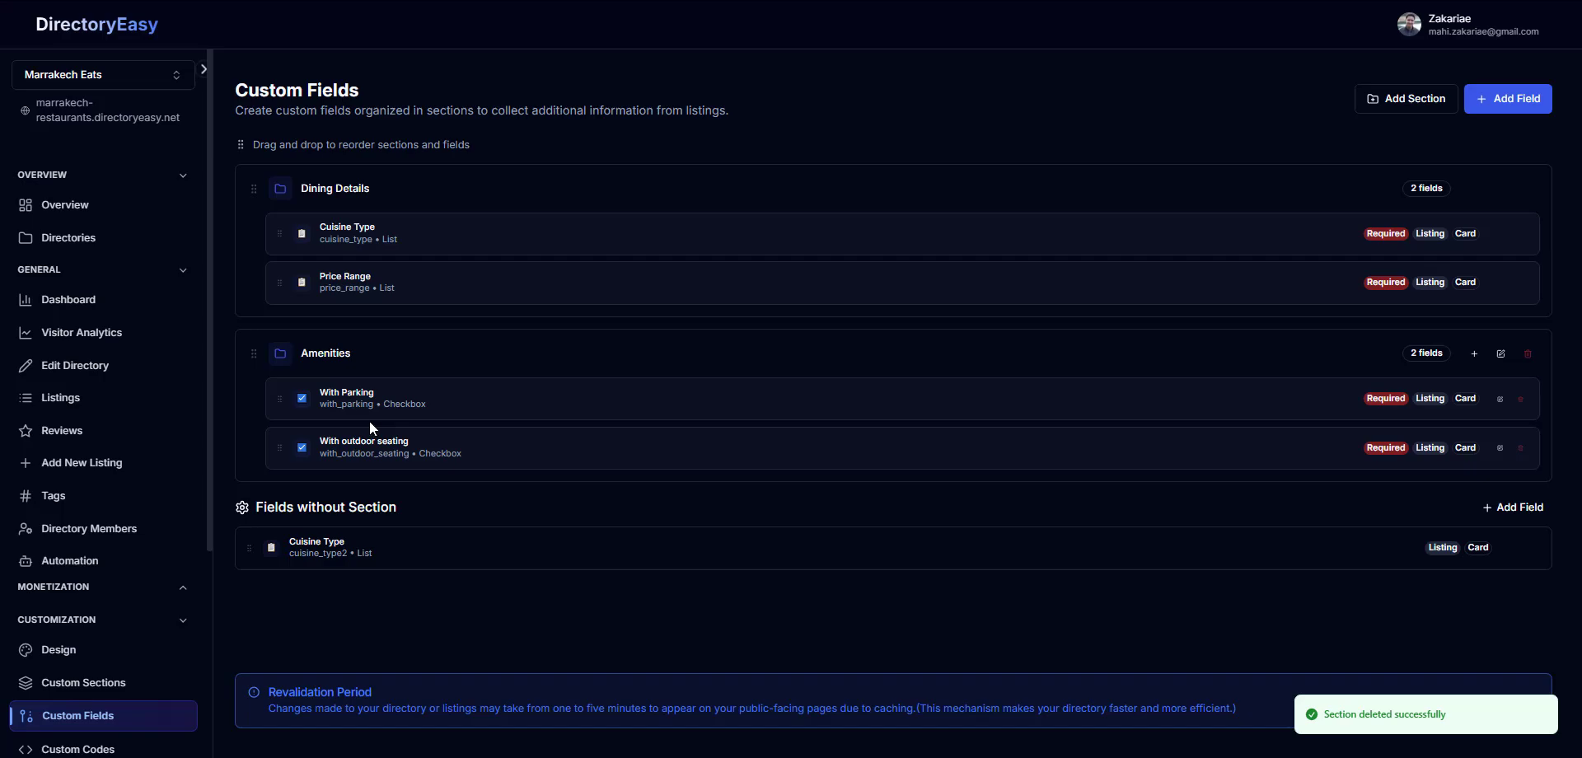
pyautogui.click(1522, 548)
pyautogui.click(952, 421)
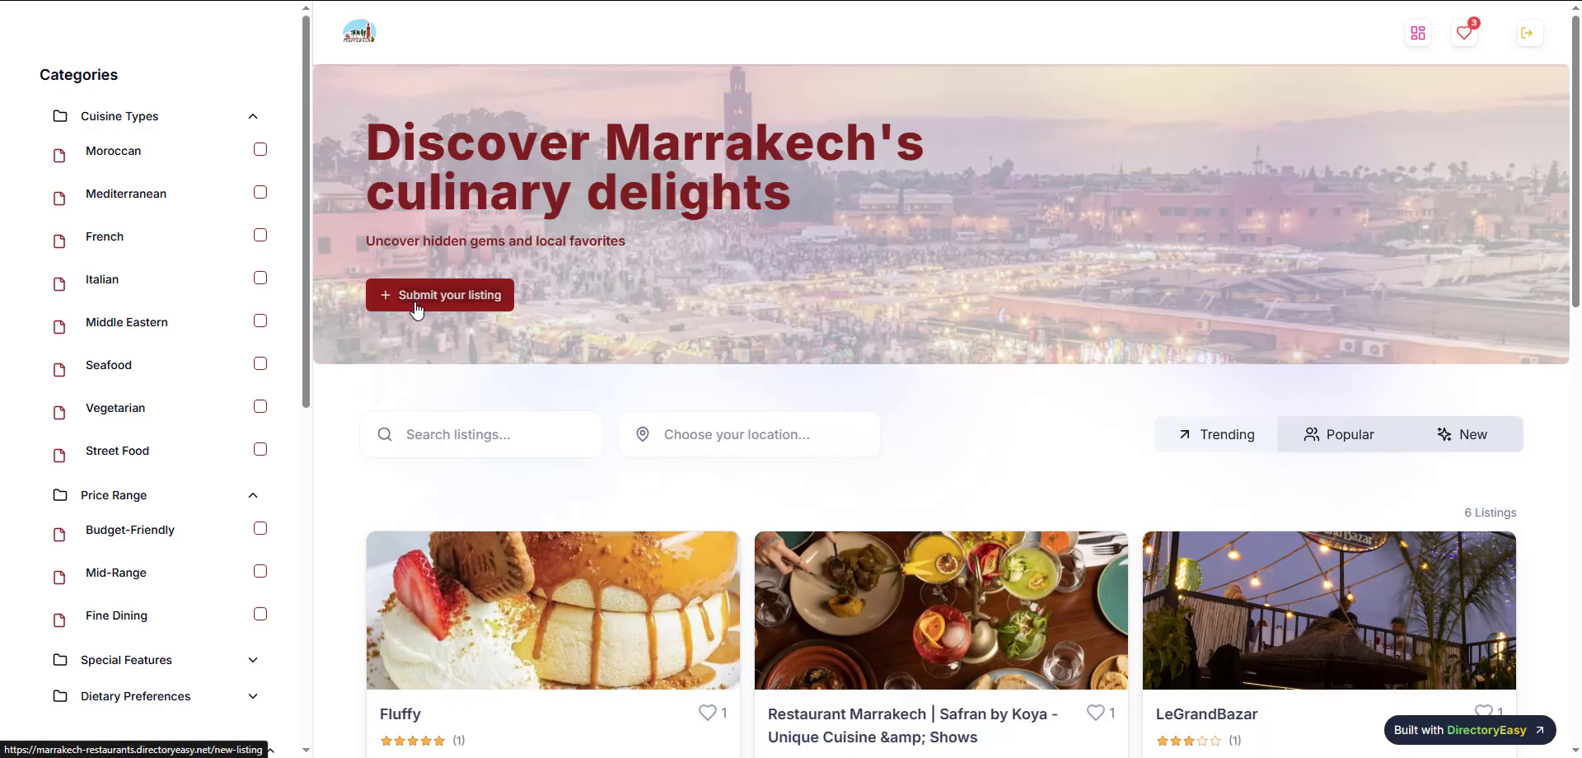
# - Start a listing submission on the public Marrakech restaurant directory, using the website URL villa-aaron.com to extract its details
pyautogui.click(413, 300)
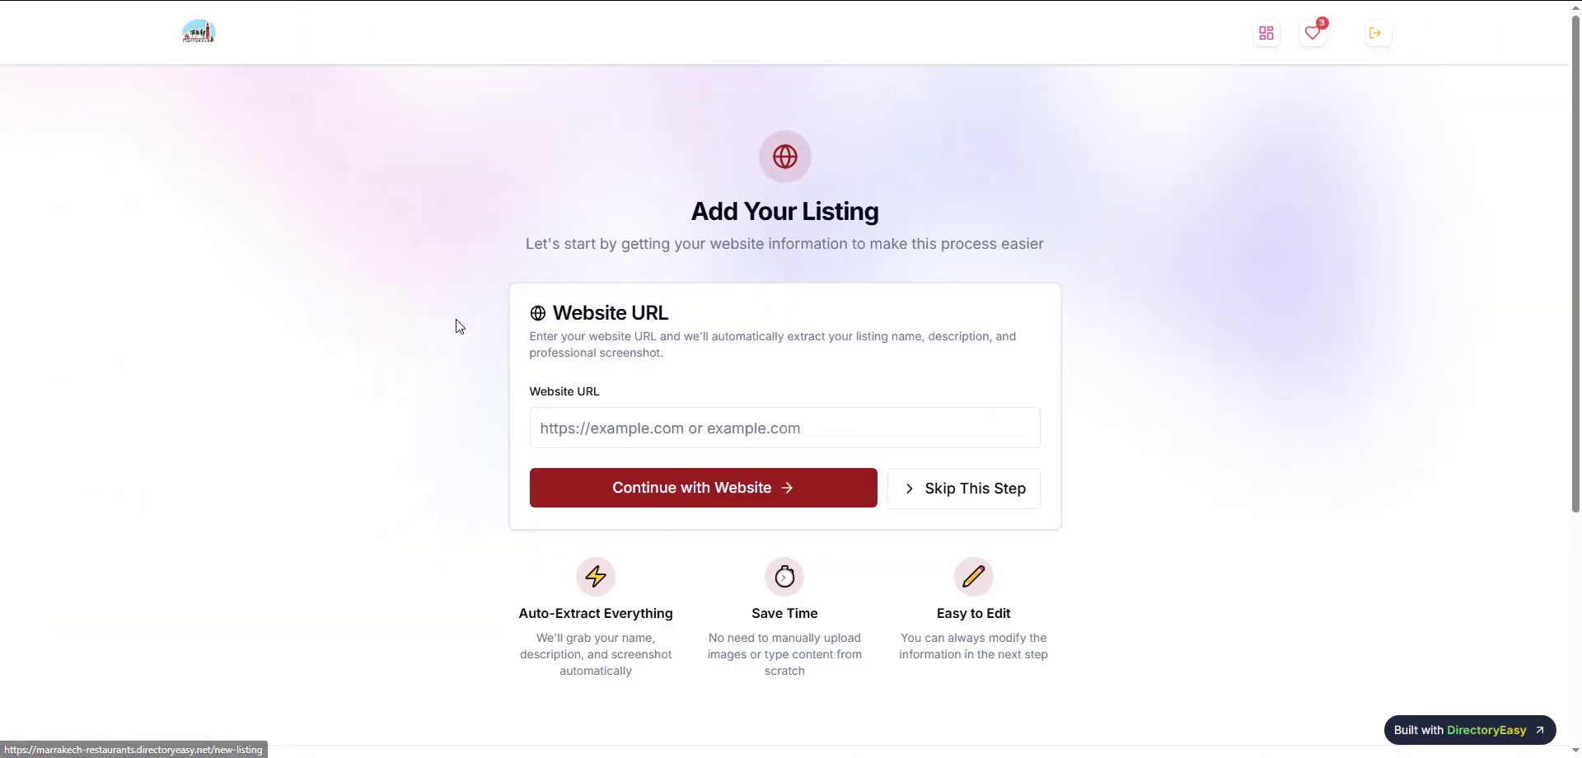
pyautogui.scroll(-2, 530, 363)
pyautogui.click(601, 301)
pyautogui.write('villa-aaron.com')
pyautogui.click(583, 353)
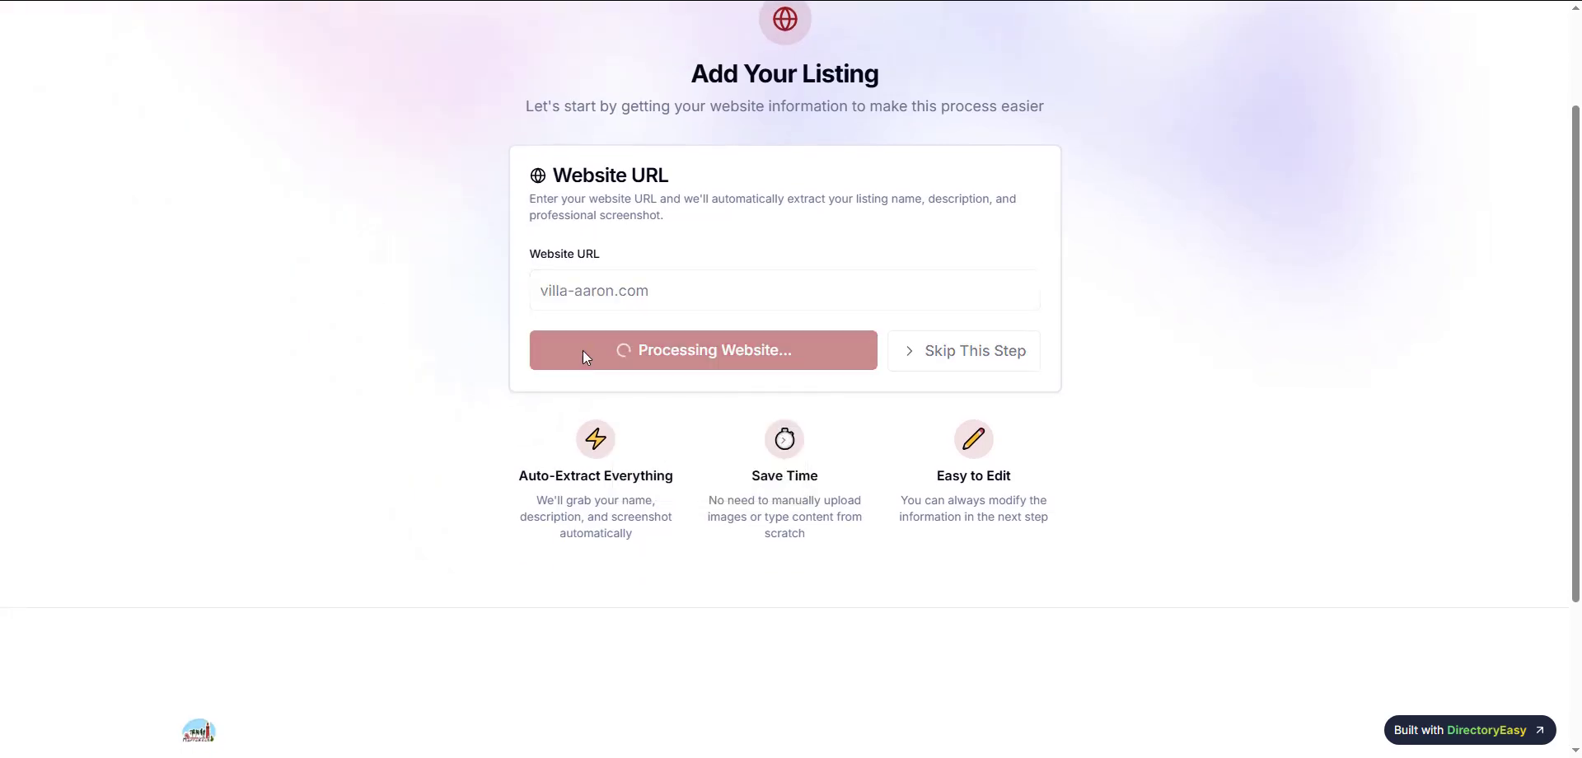
pyautogui.scroll(-2, 392, 152)
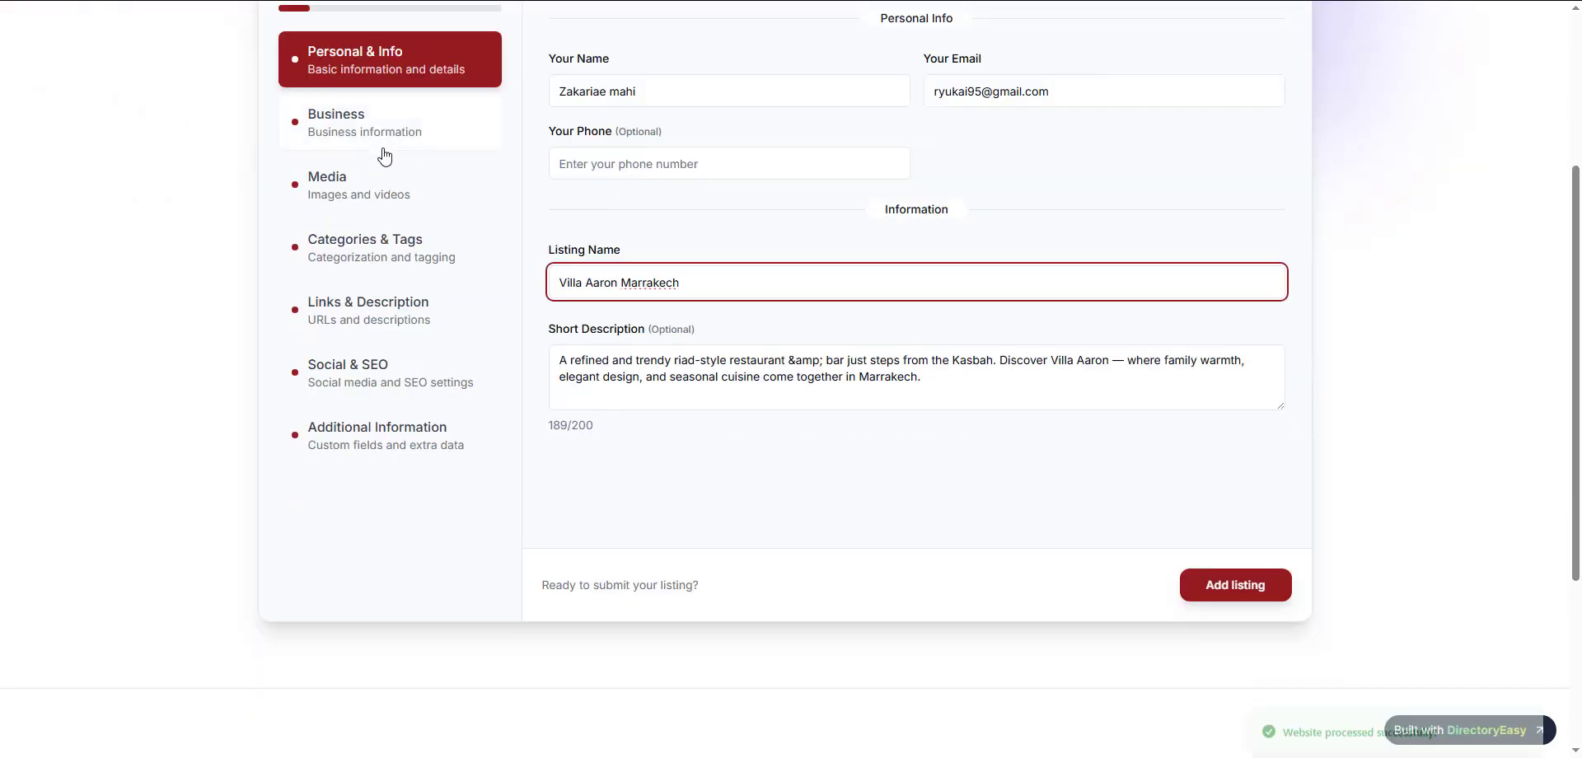
# - In the submission's additional information, choose Tagine and Couscous as the Cuisine Type and Medium as the Price Range
pyautogui.click(403, 246)
pyautogui.click(390, 435)
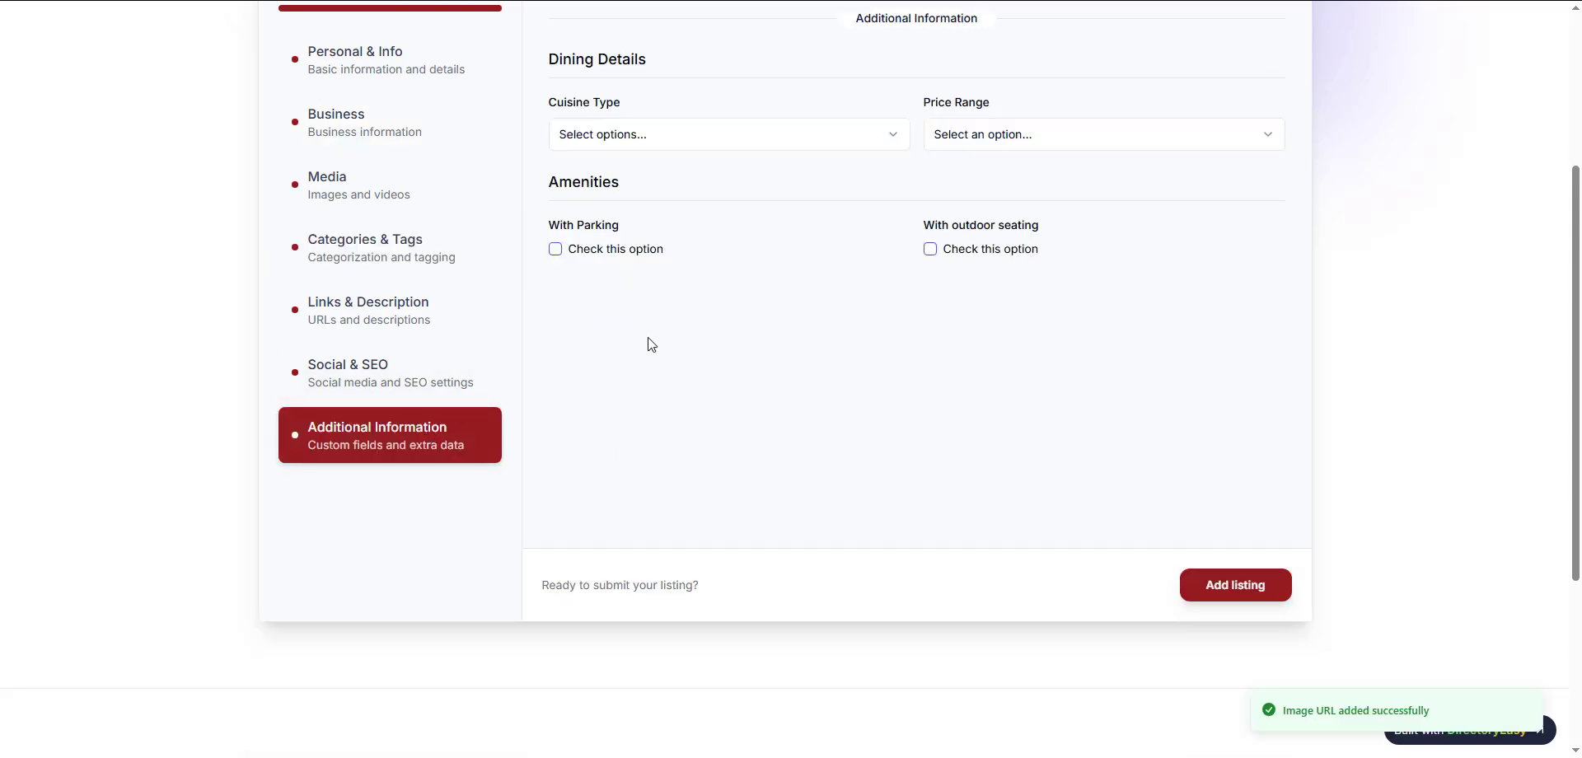
pyautogui.click(674, 136)
pyautogui.click(651, 170)
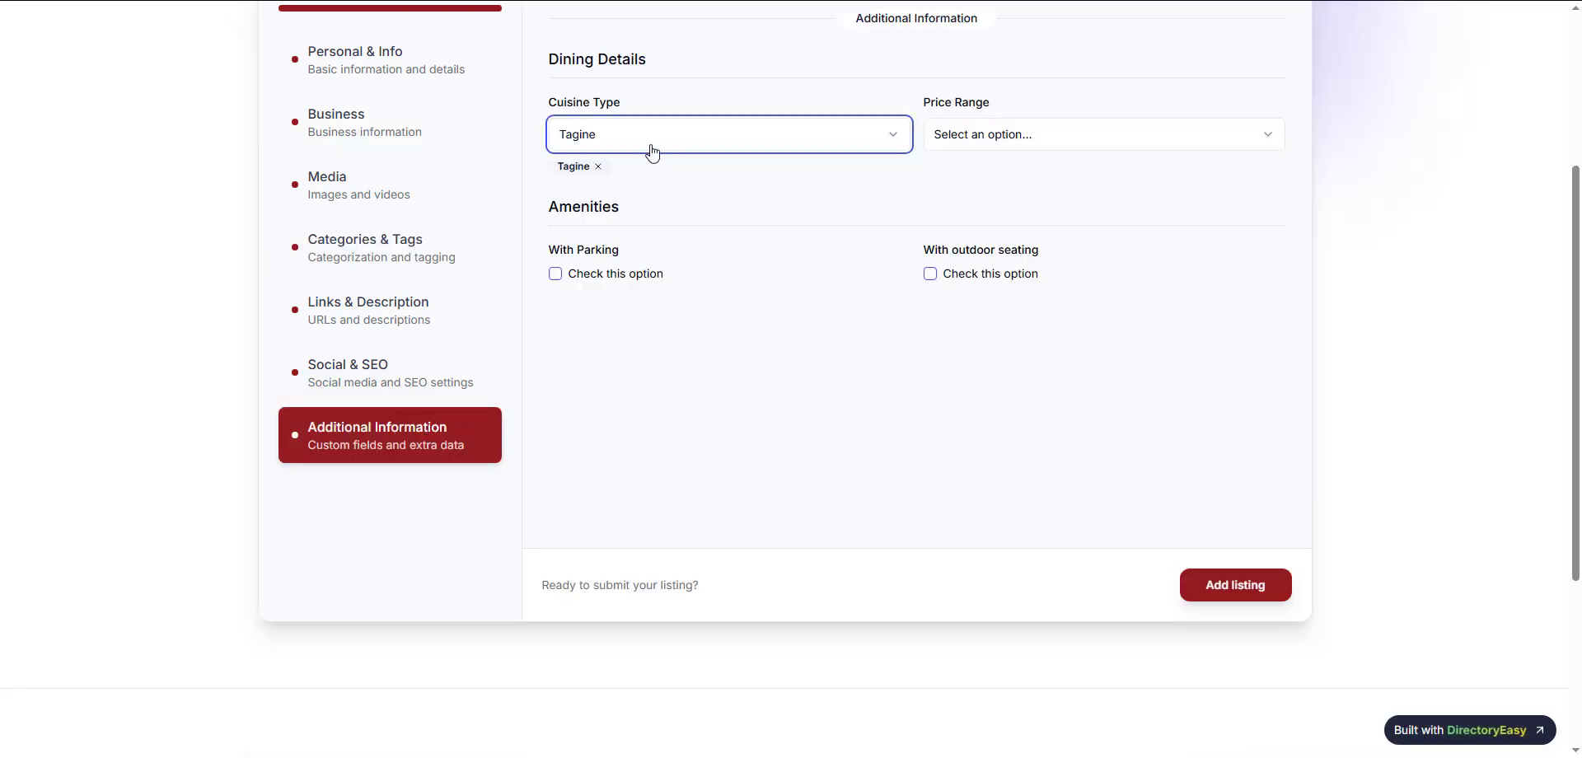
pyautogui.click(651, 150)
pyautogui.click(650, 200)
pyautogui.scroll(2, 651, 202)
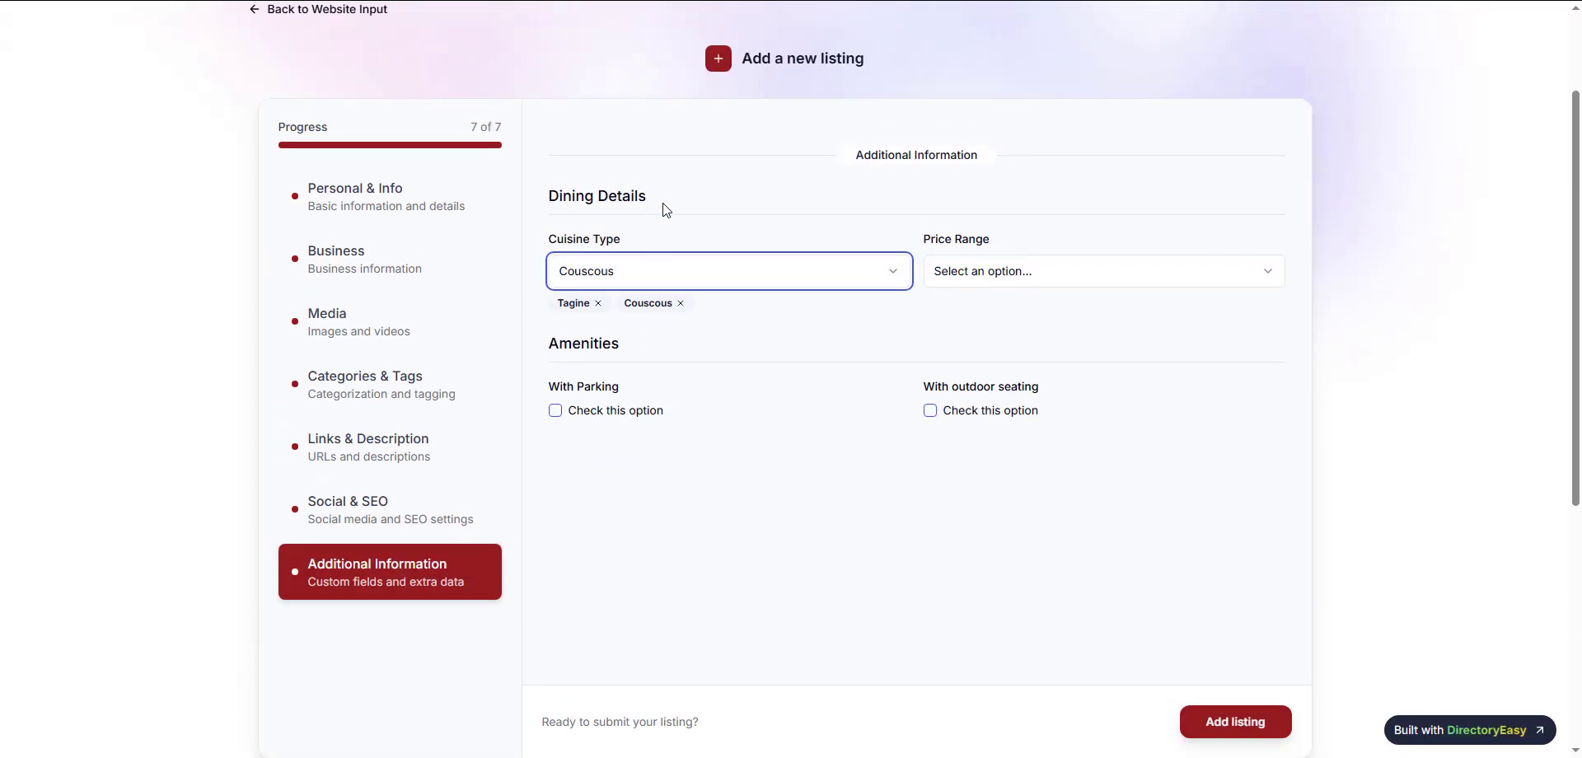
pyautogui.click(1046, 274)
pyautogui.click(1012, 336)
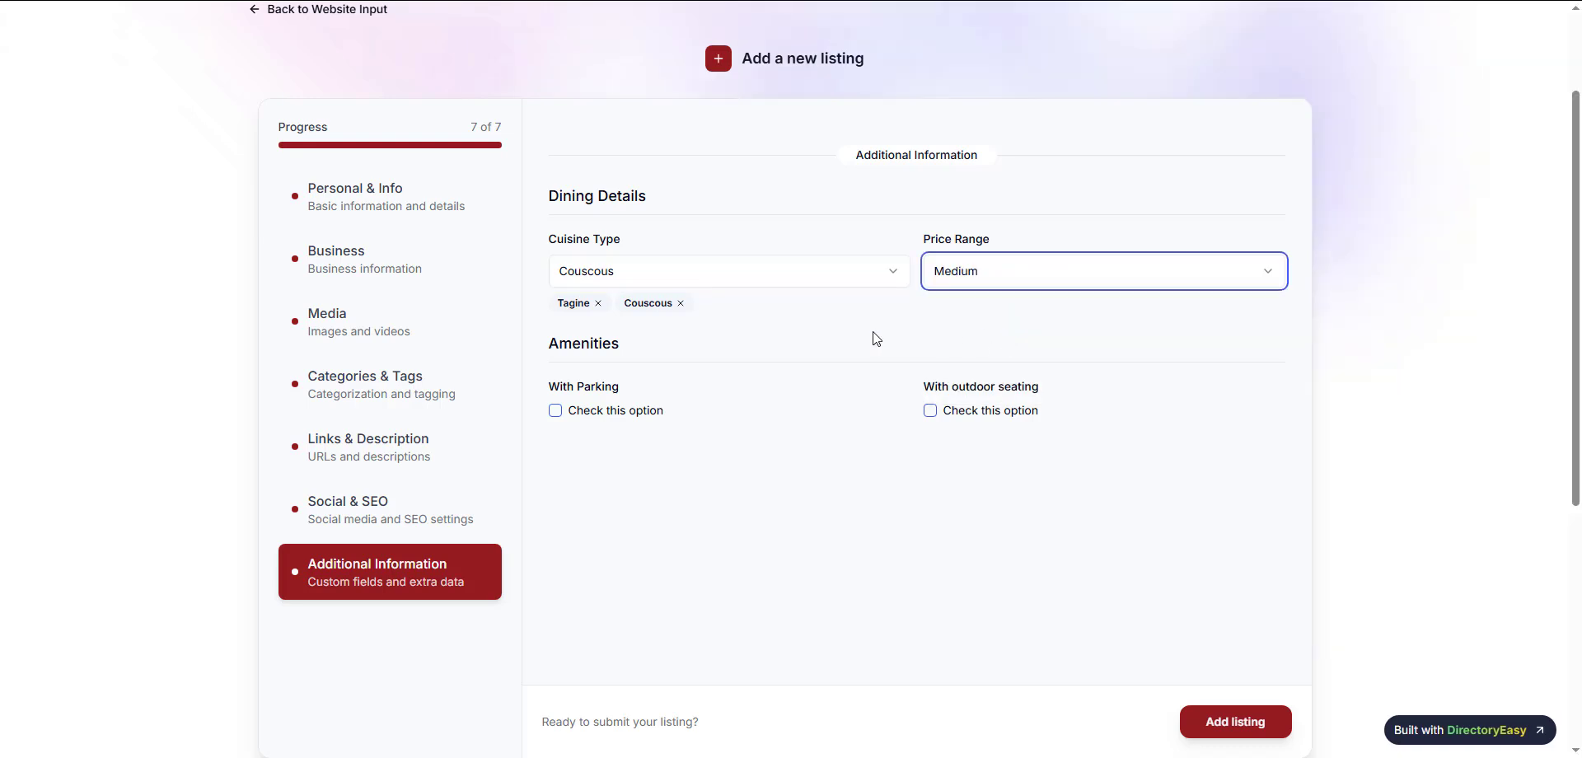
# - Enable the With Parking and With outdoor seating amenities and submit the Villa Aaron Marrakech listing
pyautogui.scroll(-2, 876, 338)
pyautogui.click(556, 274)
pyautogui.click(930, 274)
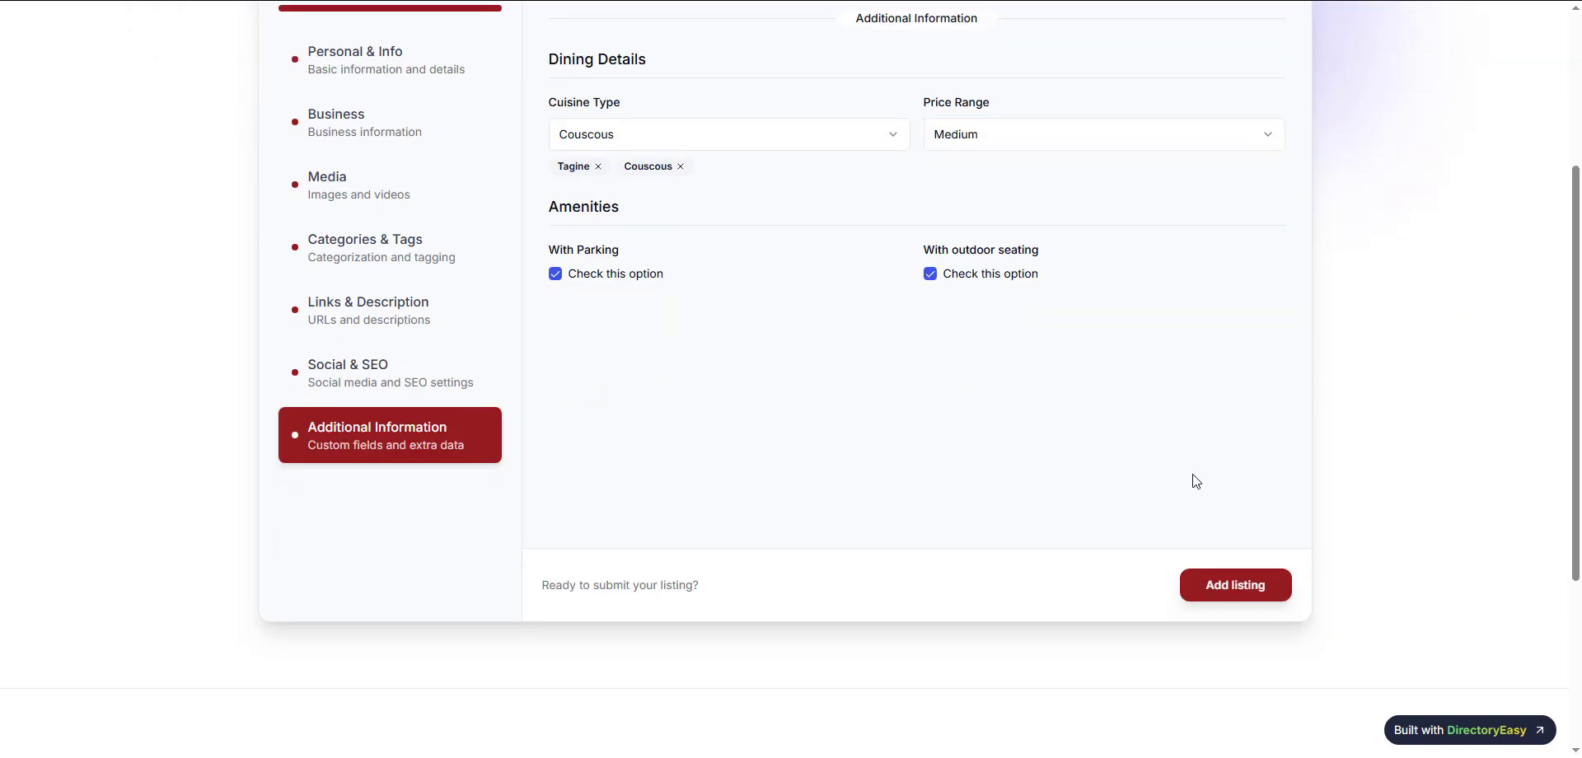
pyautogui.click(1238, 589)
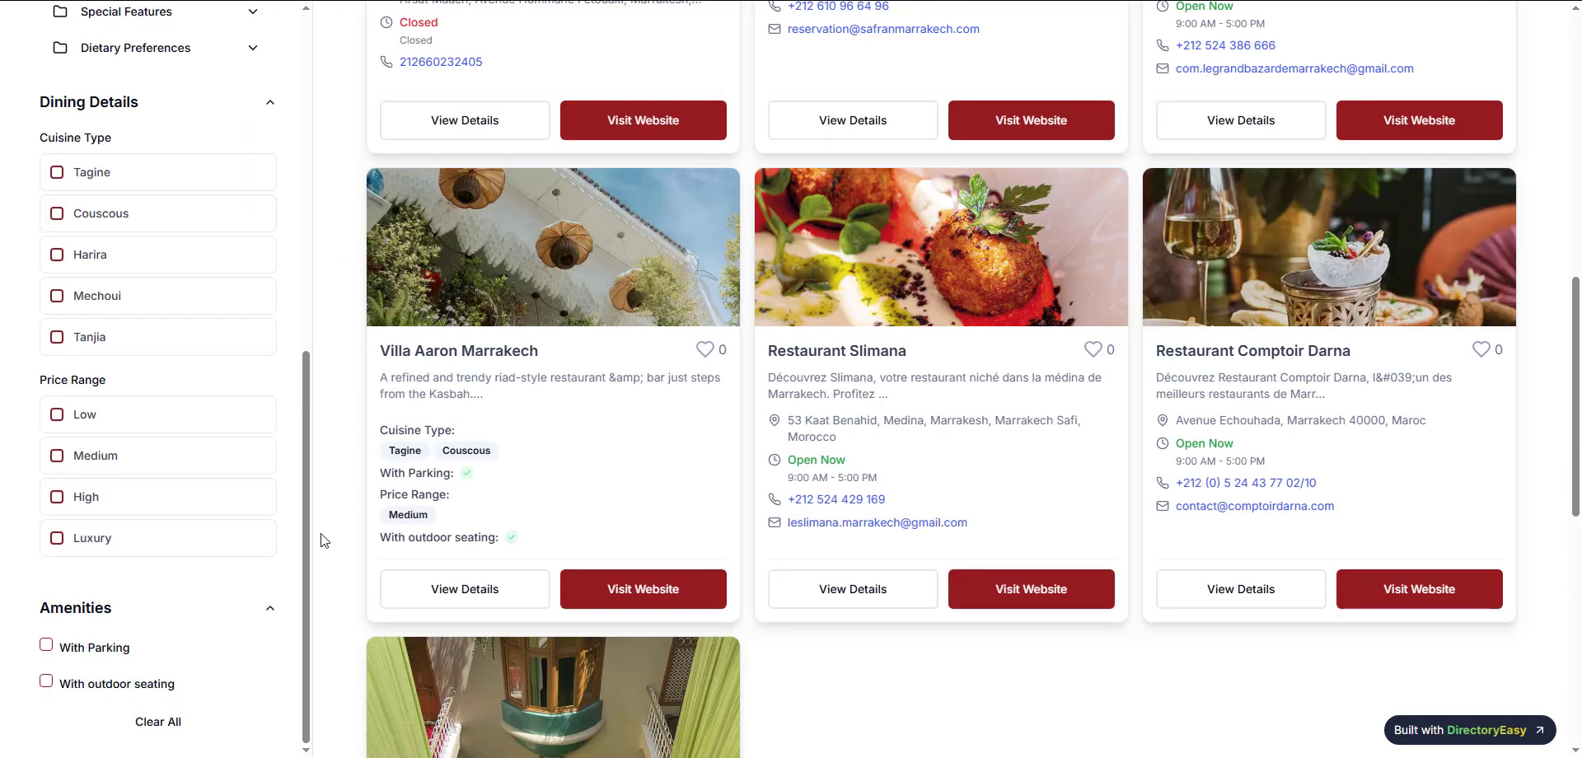
# - Filter the public directory by With Parking, With outdoor seating and the Medium price range
pyautogui.click(99, 647)
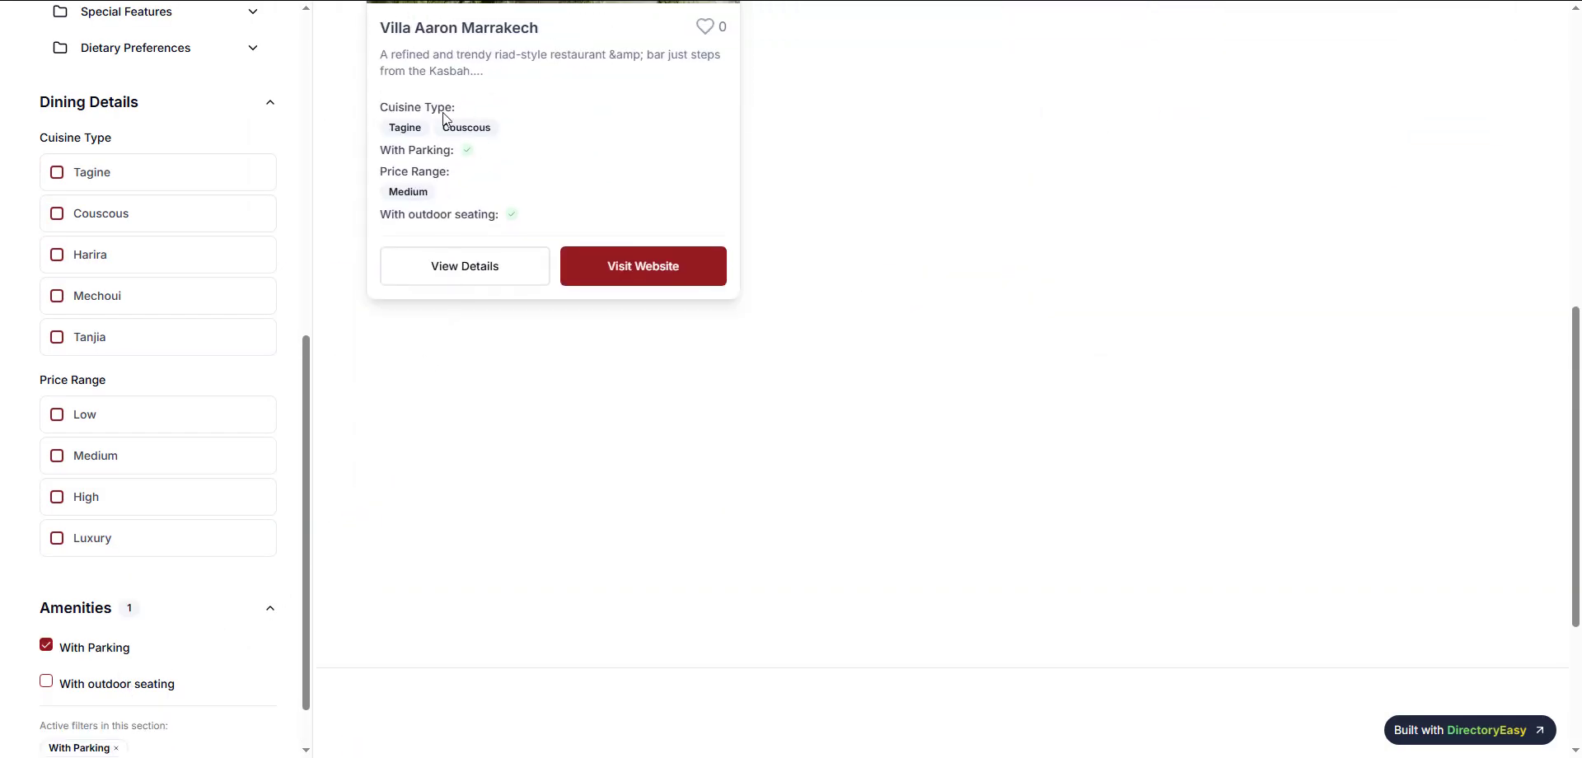
pyautogui.click(145, 689)
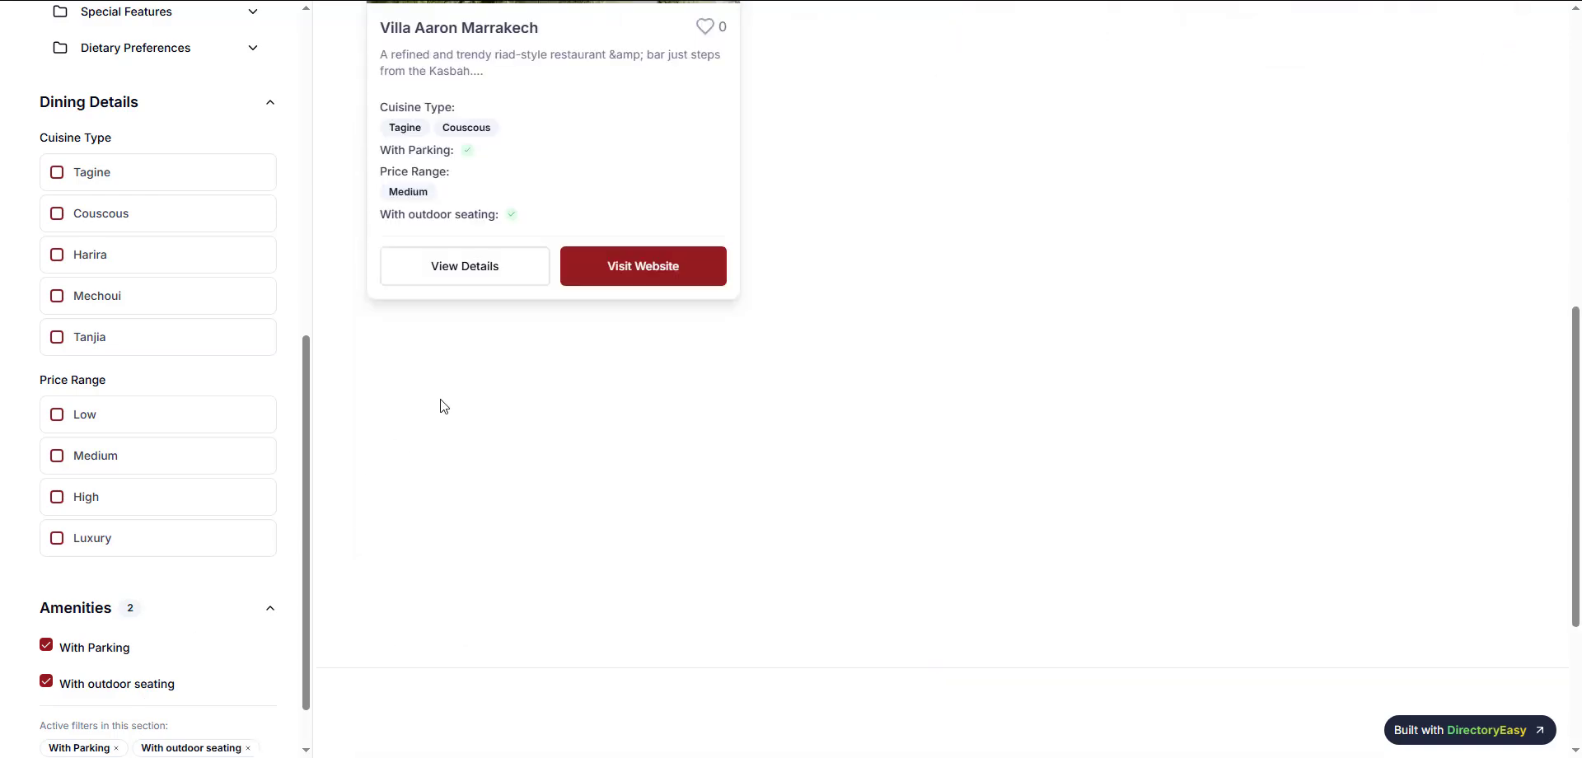
pyautogui.click(113, 424)
pyautogui.click(114, 424)
pyautogui.click(123, 457)
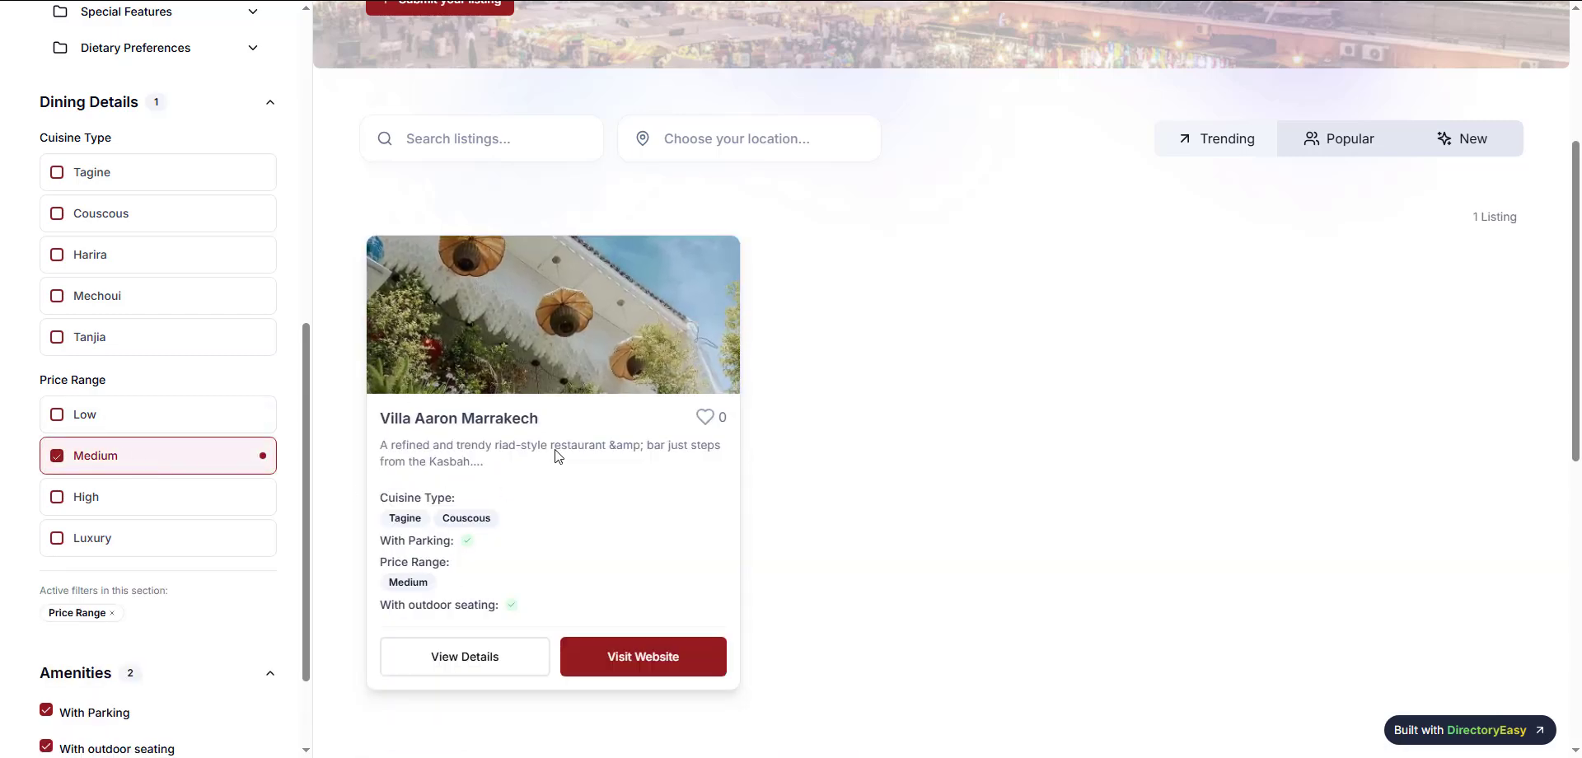
# - Test the Cuisine Type filter with Mechoui, and replace that choice with Tagine
pyautogui.click(118, 303)
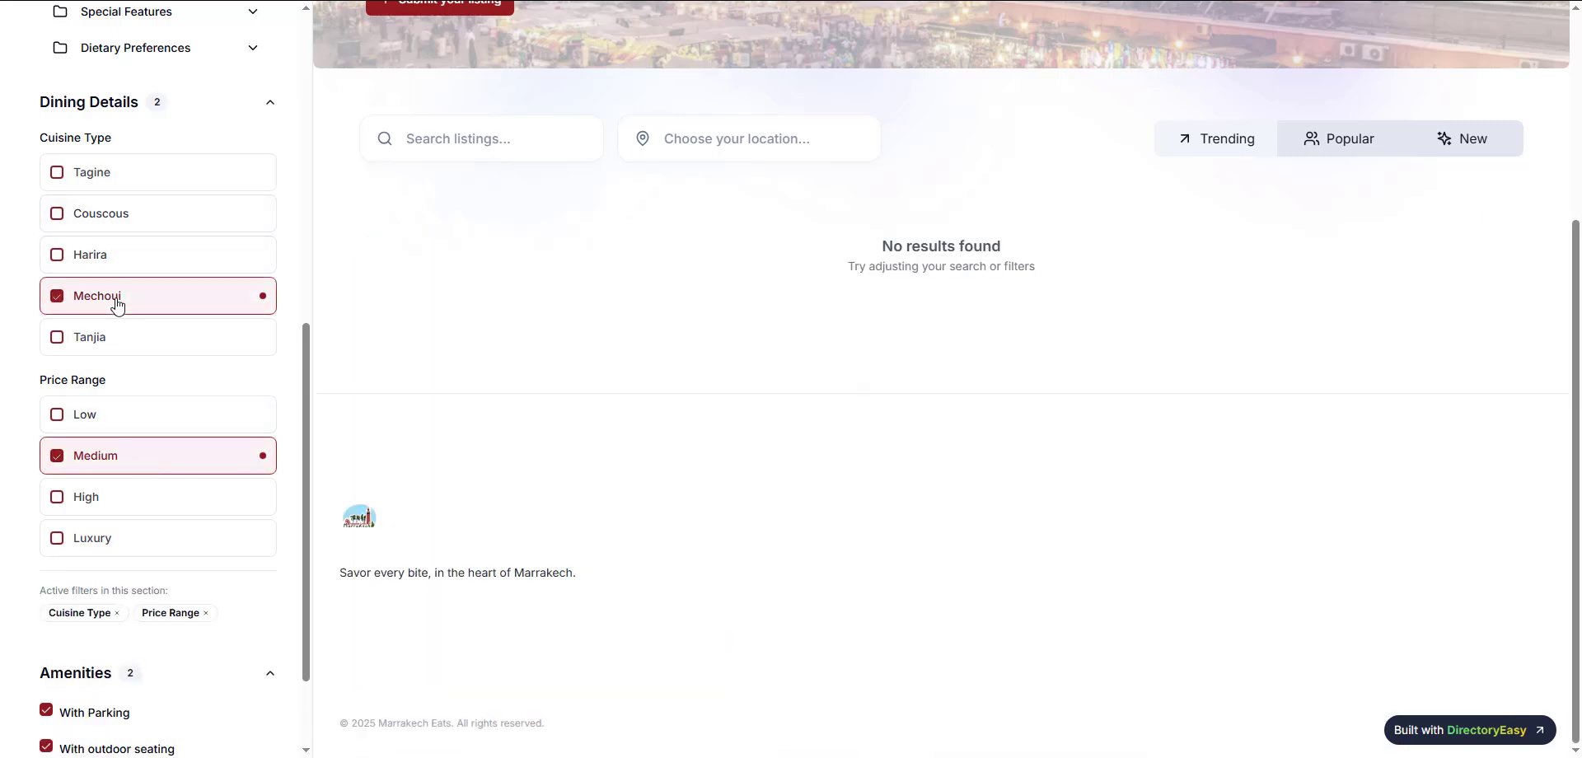
pyautogui.click(117, 300)
pyautogui.click(125, 179)
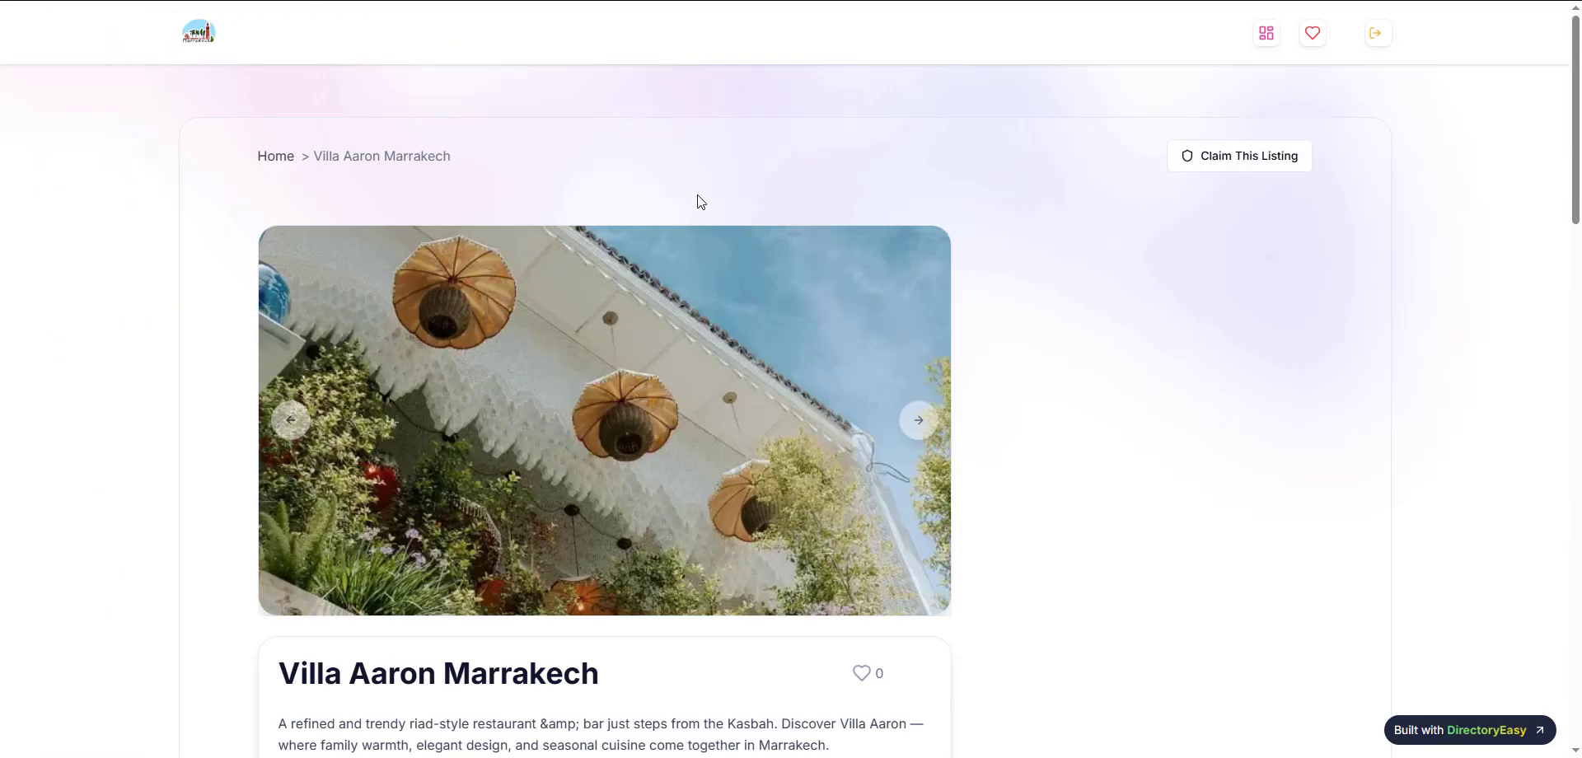
# - Review the Villa Aaron Marrakech details page and the custom fields shown on its directory card
pyautogui.scroll(-10, 670, 202)
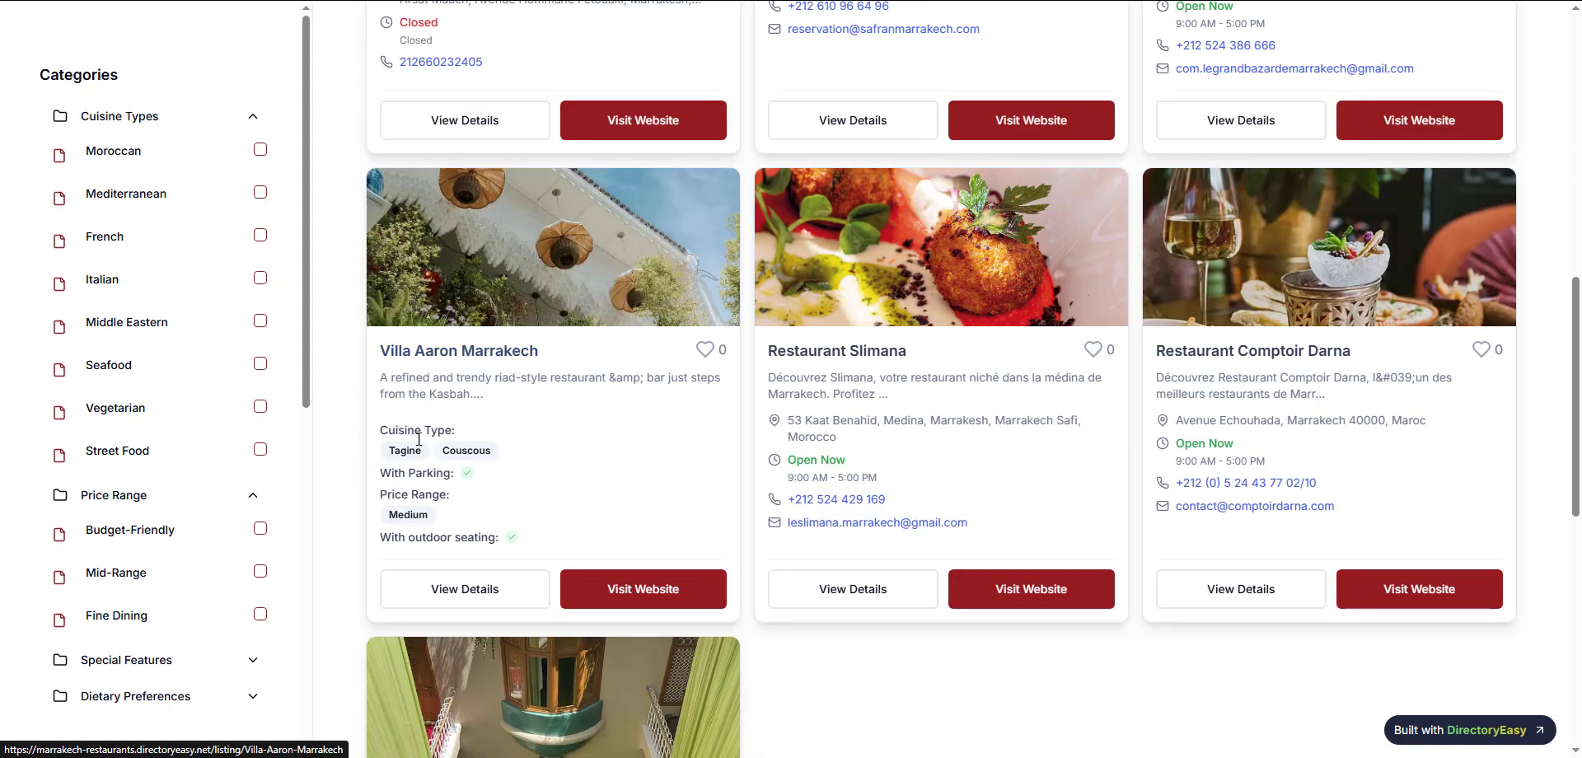
pyautogui.moveTo(399, 474); pyautogui.dragTo(495, 538)
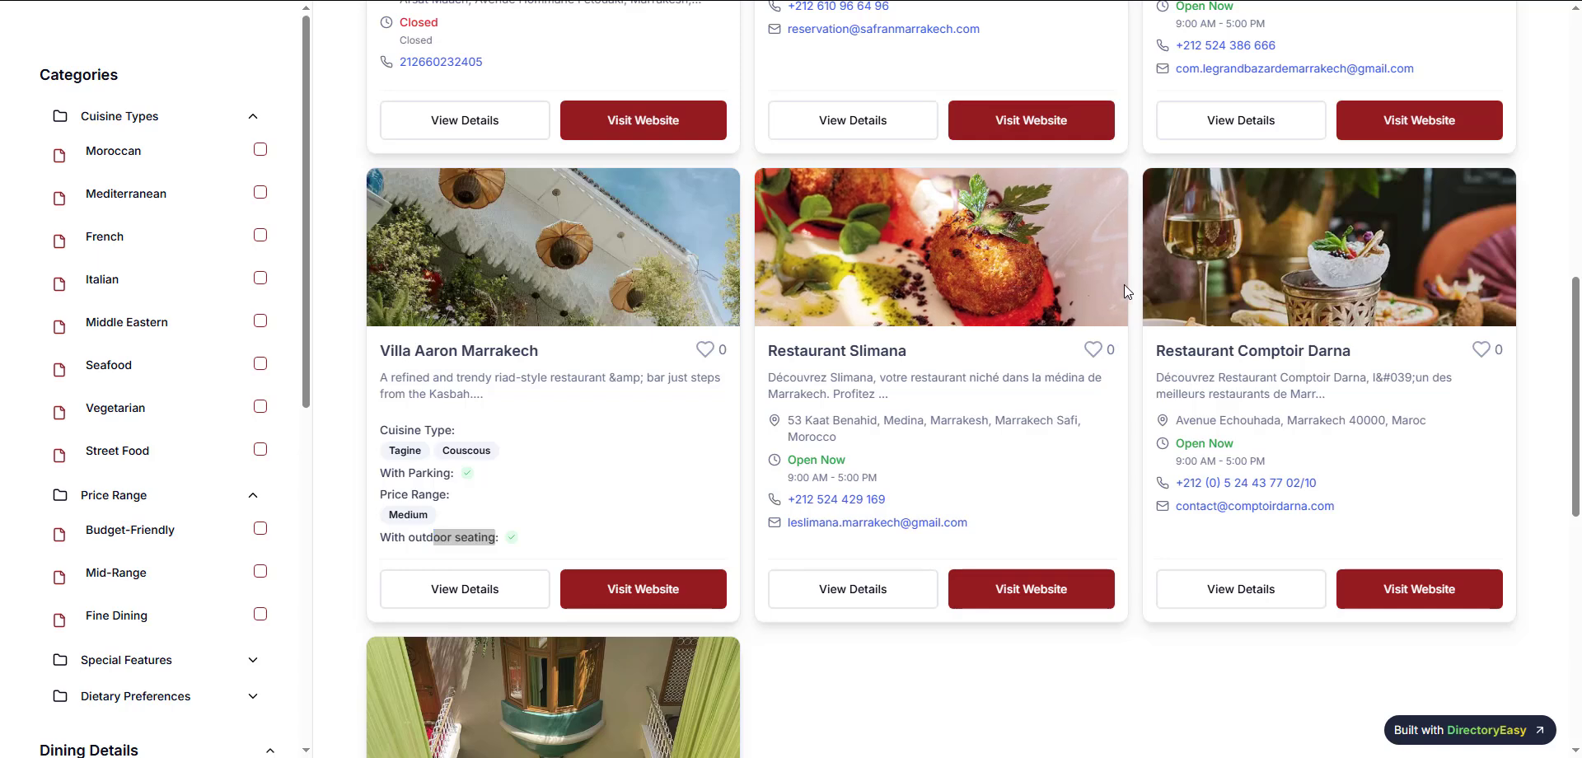